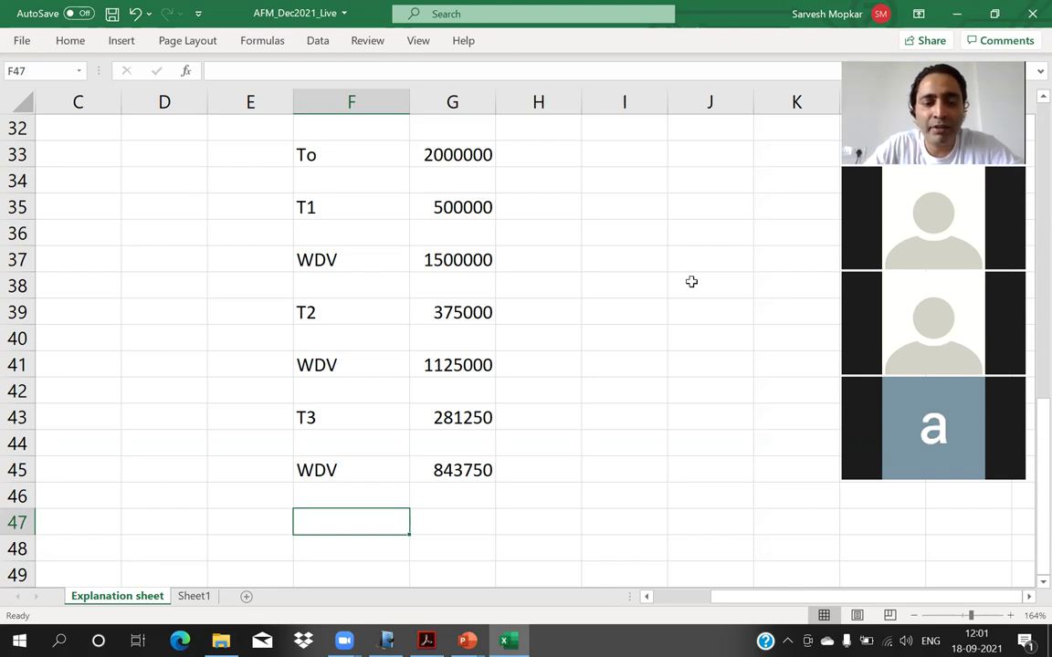
Label F47 as T4 and calculate its depreciation in G47 as 25% of the written-down value in G45 (=G45*0.25).
{"action": "type", "text": "T4"}
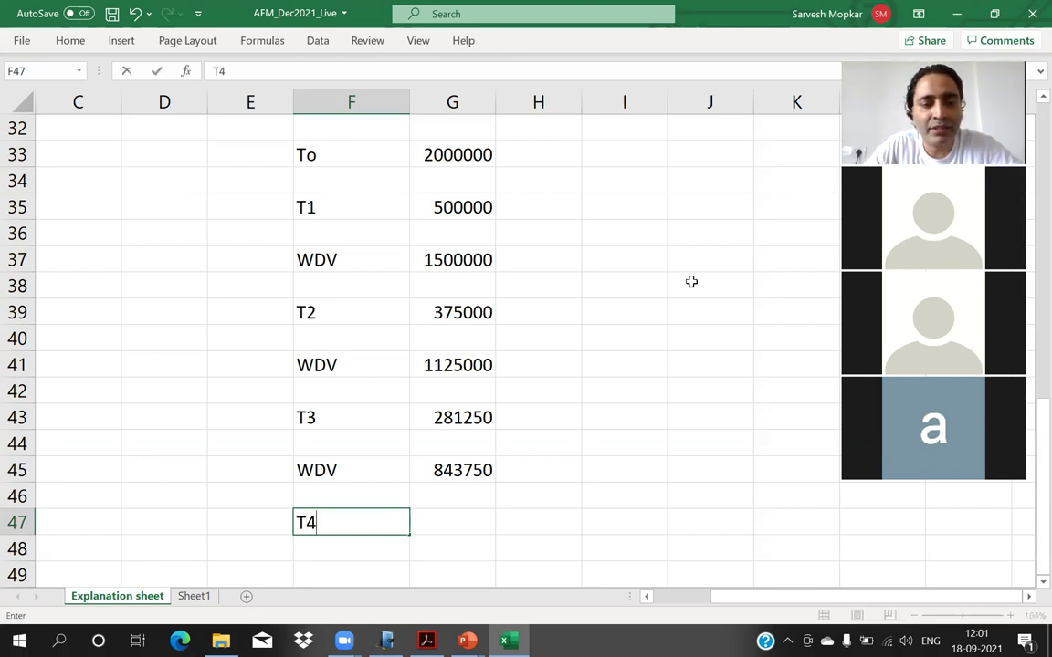
{"action": "key", "text": "Return"}
{"action": "key", "text": "Up"}
{"action": "key", "text": "Right"}
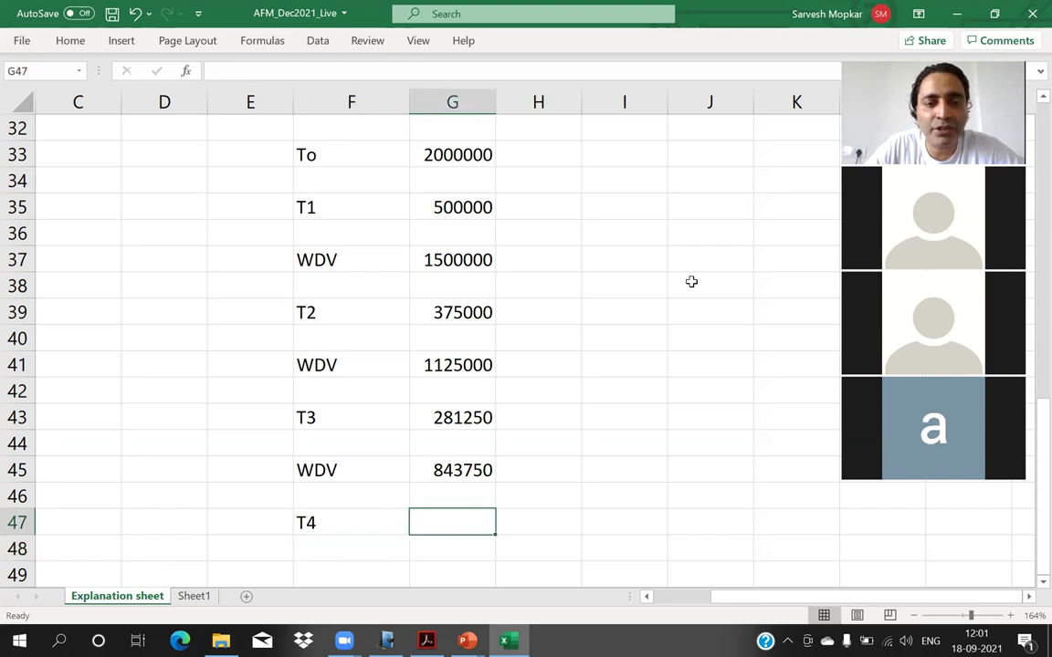
{"action": "type", "text": "="}
{"action": "key", "text": "Up"}
{"action": "key", "text": "Up"}
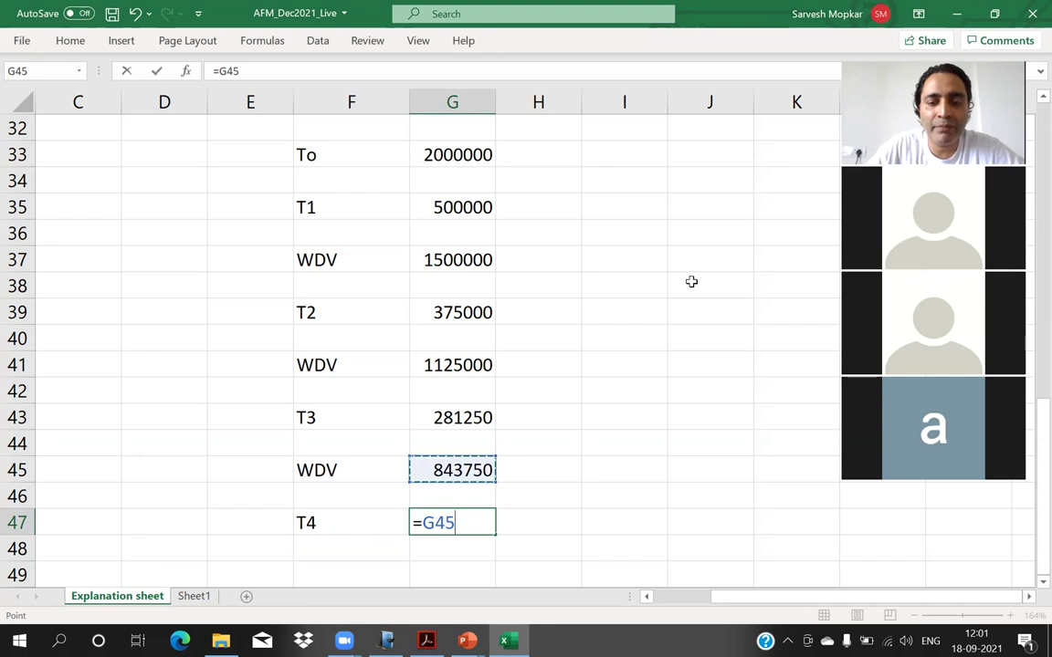
{"action": "type", "text": "*"}
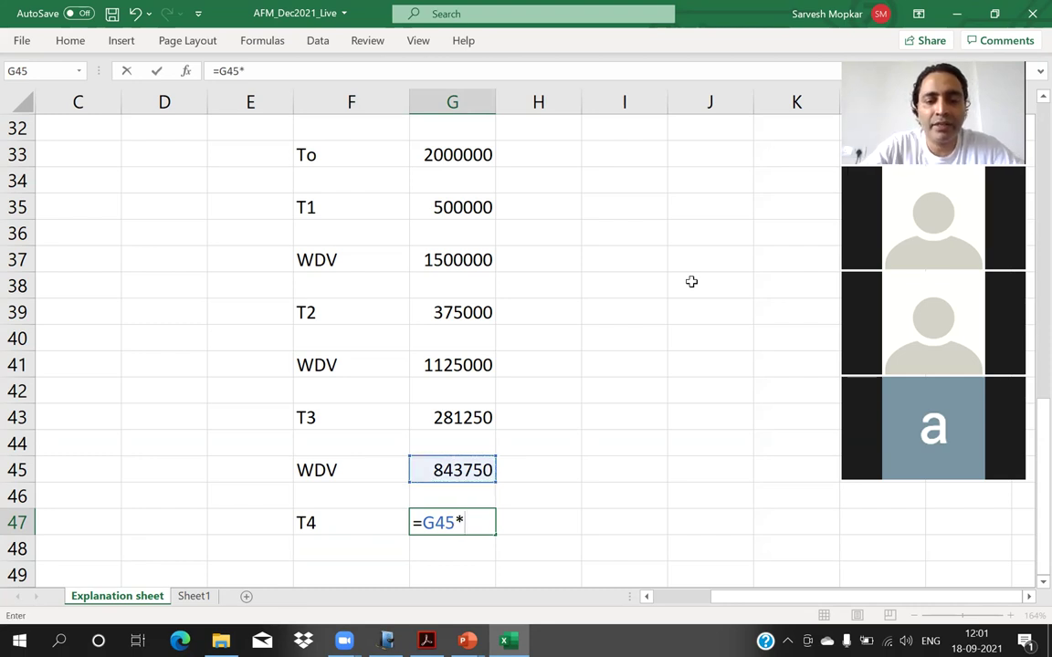
{"action": "type", "text": "0.25"}
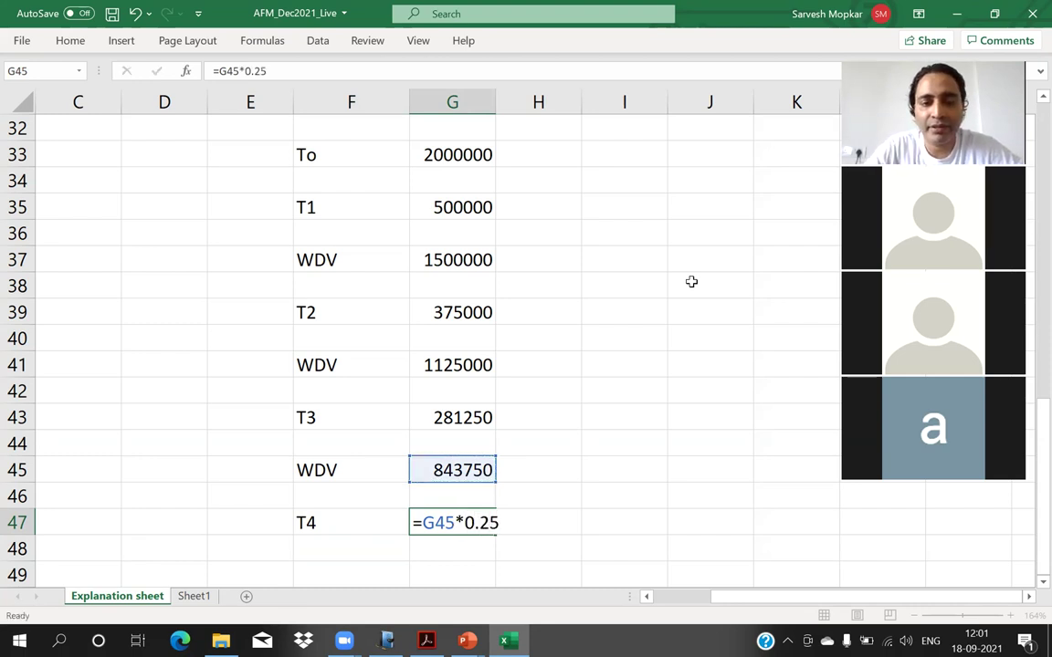
{"action": "key", "text": "Return"}
{"action": "key", "text": "Up"}
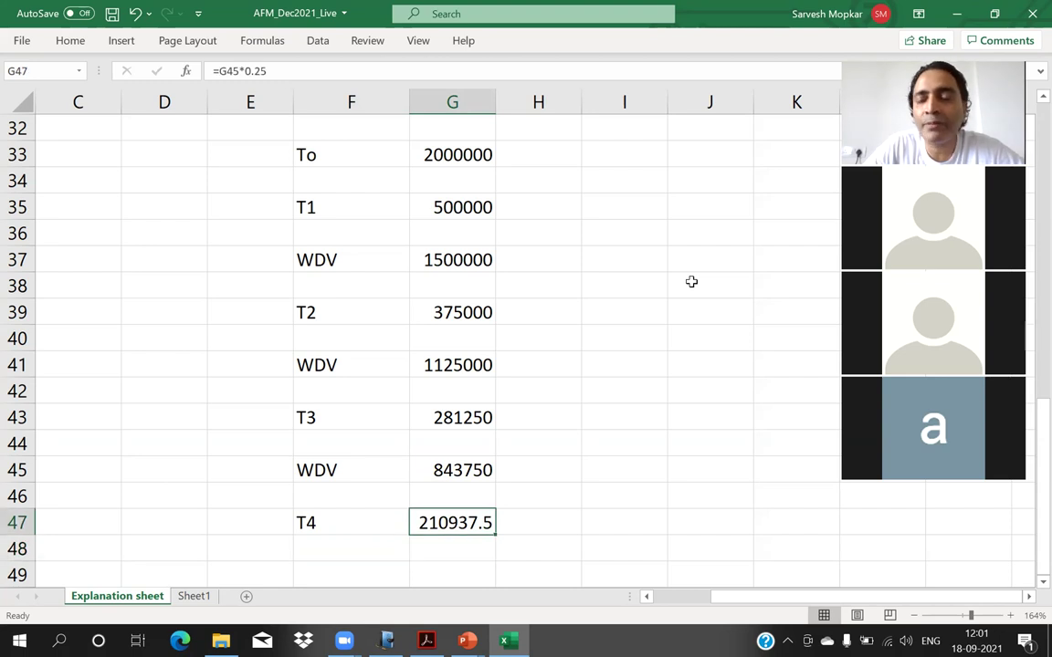
Label cell F49, two rows below T4, as WDV.
{"action": "key", "text": "Down"}
{"action": "key", "text": "Down"}
{"action": "key", "text": "Down"}
{"action": "key", "text": "Down"}
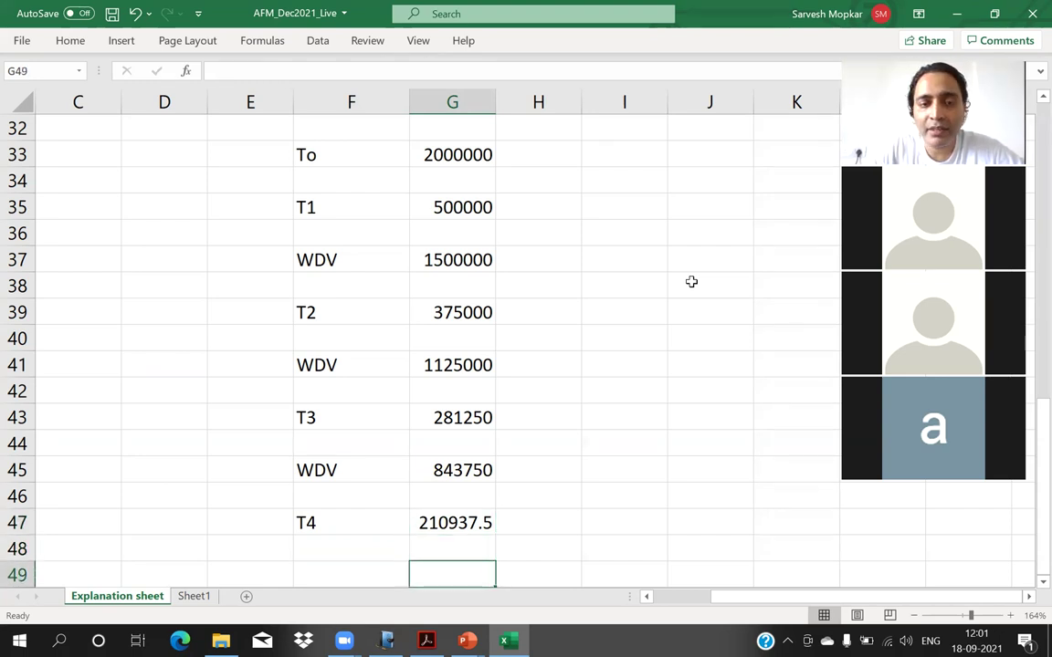
{"action": "key", "text": "Up"}
{"action": "key", "text": "Left"}
{"action": "key", "text": "Up"}
{"action": "type", "text": "WDV"}
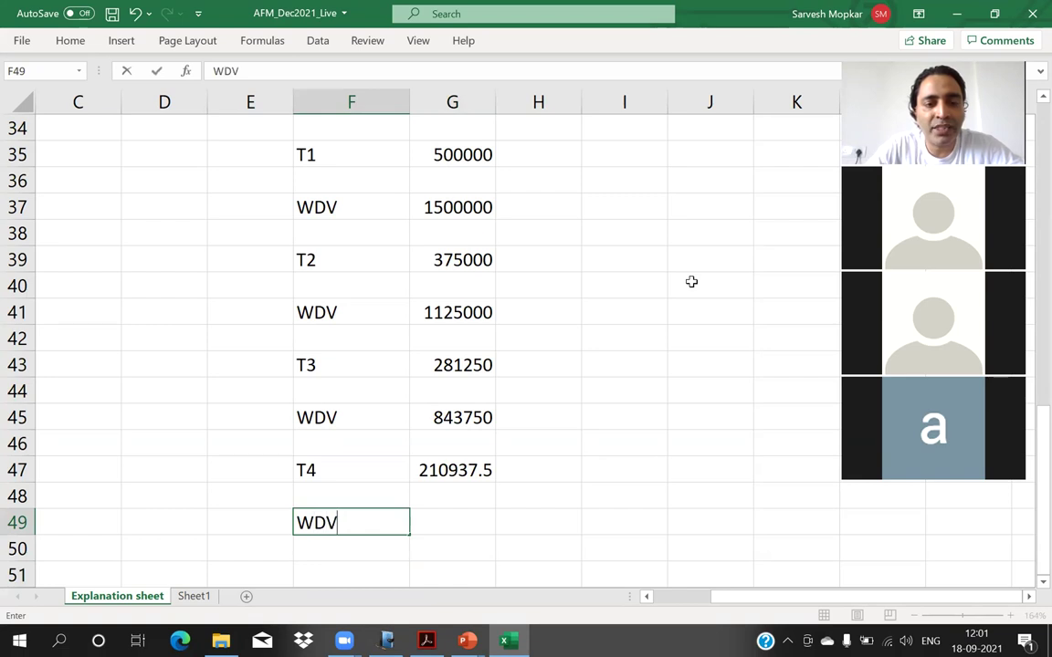
{"action": "key", "text": "Return"}
Calculate the written-down value after T4 in G49 with the formula =G45-G47.
{"action": "key", "text": "Up"}
{"action": "key", "text": "Right"}
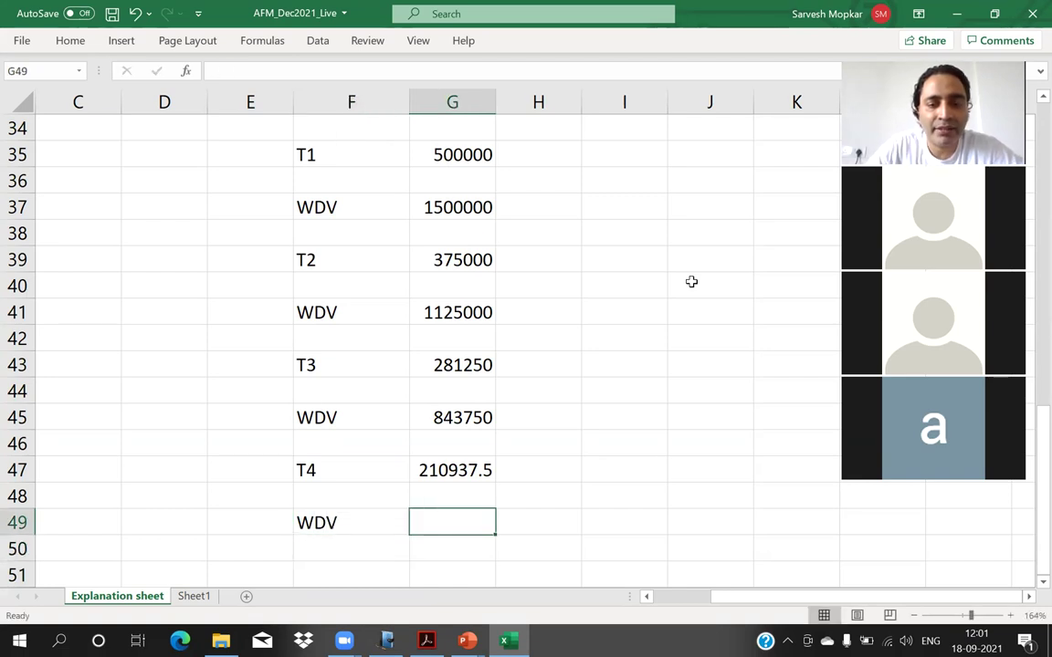
{"action": "type", "text": "="}
{"action": "key", "text": "Up"}
{"action": "key", "text": "Up"}
{"action": "key", "text": "Up"}
{"action": "key", "text": "Up"}
{"action": "type", "text": "-"}
{"action": "key", "text": "Up"}
{"action": "key", "text": "Up"}
{"action": "key", "text": "Return"}
Check the T4 depreciation formula in G47 against the tax allowable depreciation working (W1) in the Chapter 2 document.
{"action": "key", "text": "Up"}
{"action": "key", "text": "Up"}
{"action": "key", "text": "Up"}
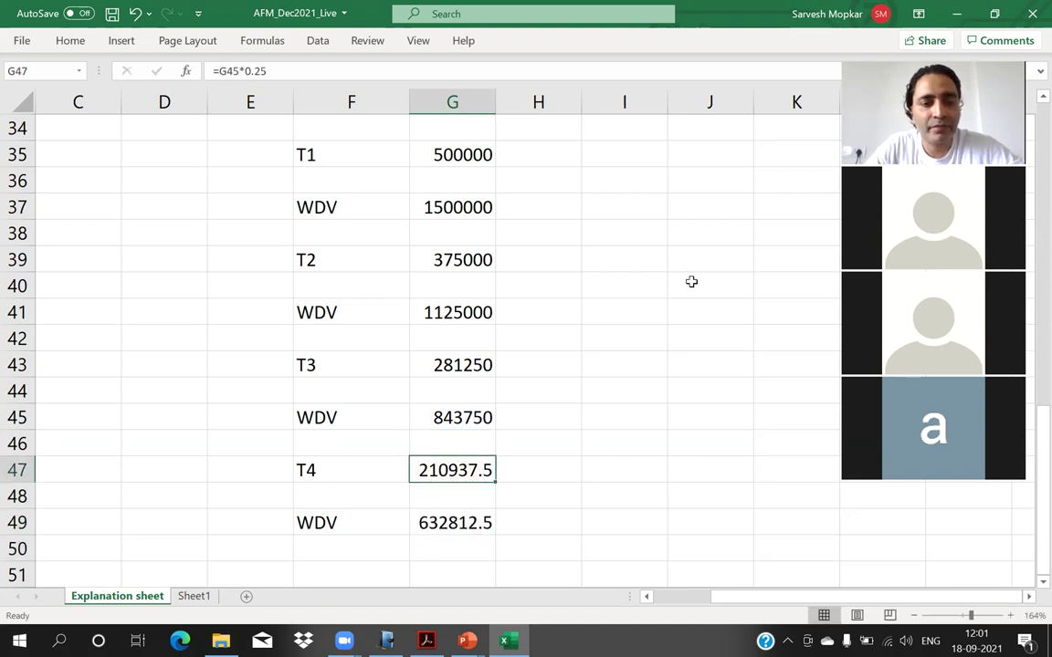
{"action": "key", "text": "F2"}
{"action": "key", "text": "Return"}
{"action": "key", "text": "Down"}
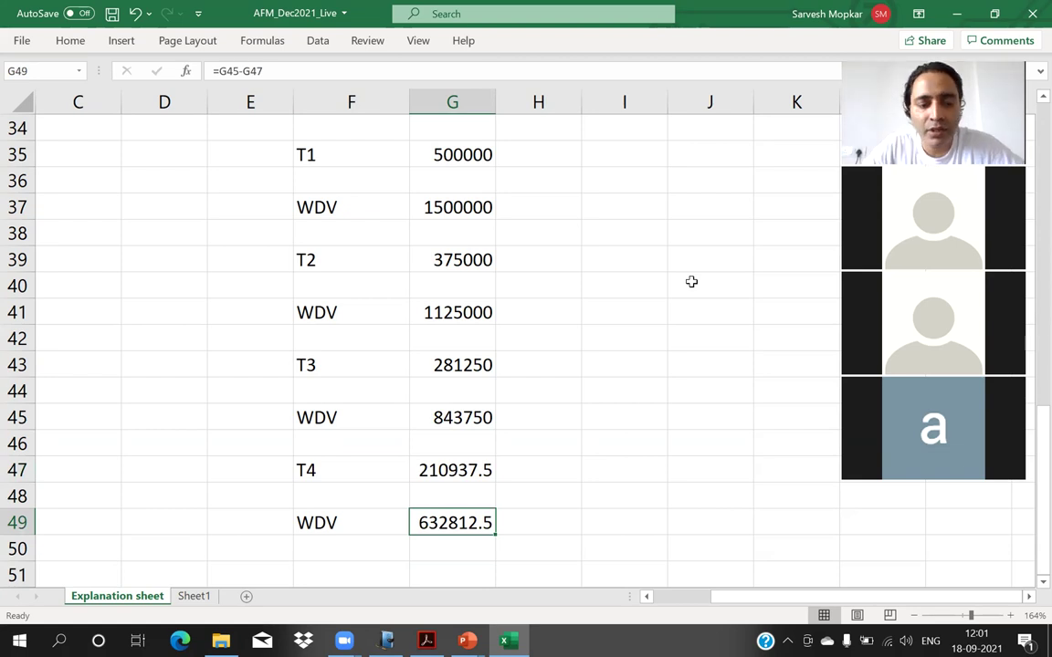
{"action": "key", "text": "alt+Tab"}
{"action": "key", "text": "Page_Down"}
{"action": "key", "text": "Page_Down"}
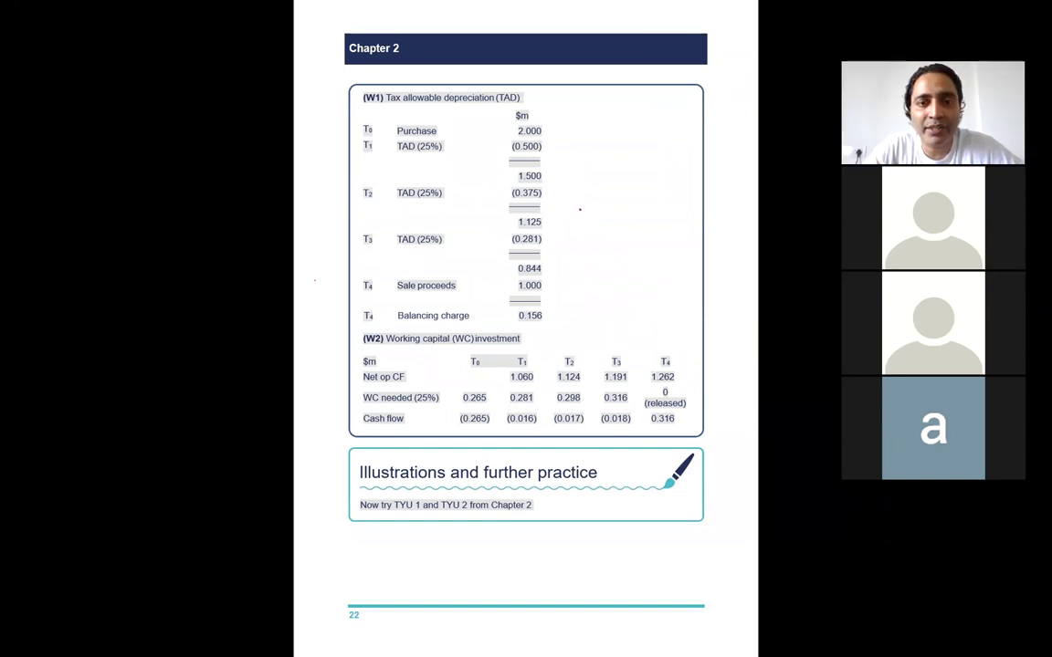
{"action": "scroll", "coordinate": [579, 209], "scroll_direction": "up", "scroll_amount": 4}
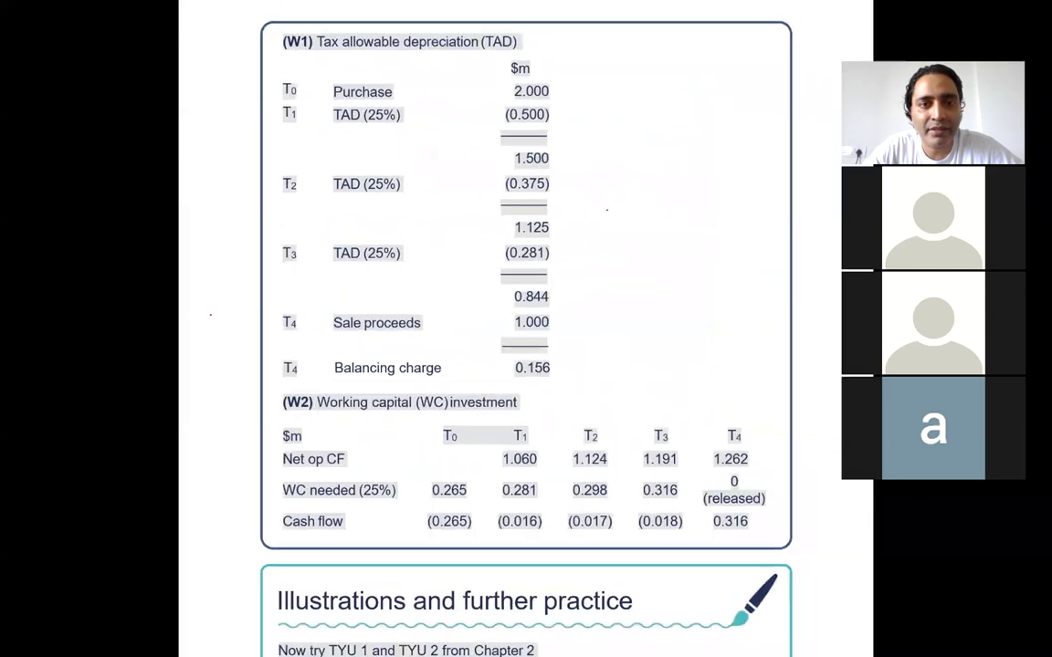
{"action": "scroll", "coordinate": [526, 206], "scroll_direction": "up", "scroll_amount": 2}
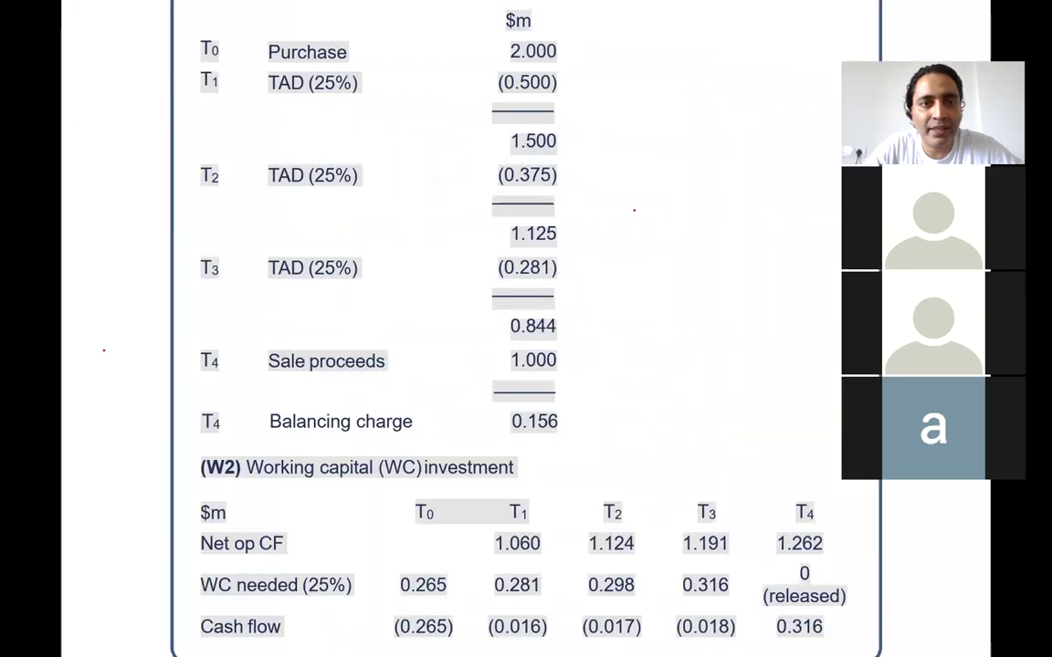
{"action": "scroll", "coordinate": [521, 205], "scroll_direction": "down", "scroll_amount": 2}
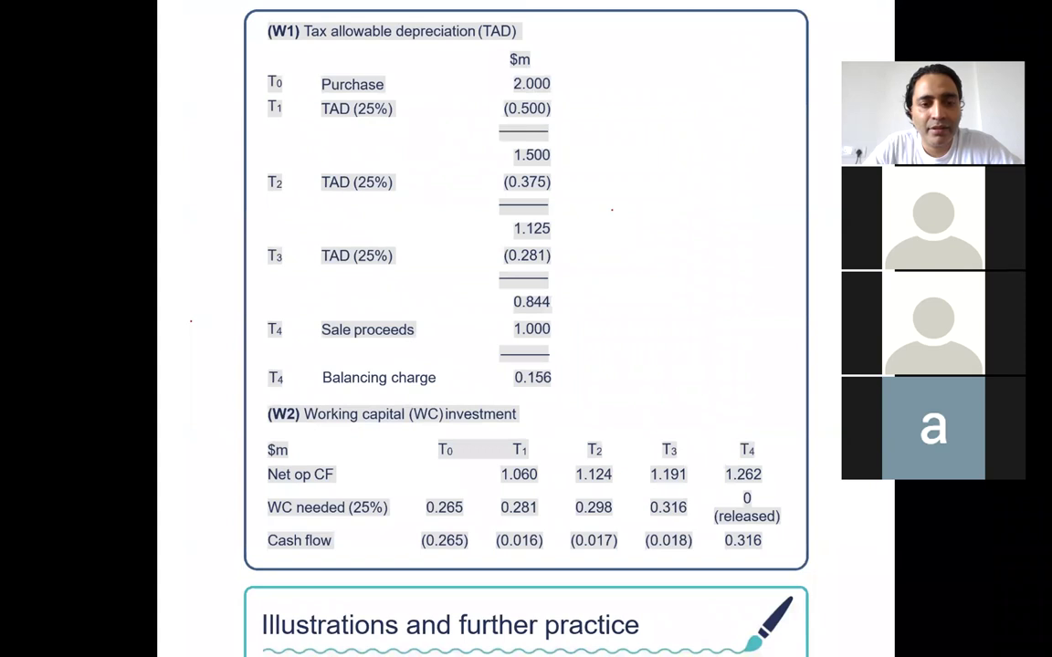
Return to the Excel worksheet and label cell F51 below the last WDV row as SOLD.
{"action": "key", "text": "alt+Tab"}
{"action": "key", "text": "Down"}
{"action": "key", "text": "Down"}
{"action": "key", "text": "Down"}
{"action": "key", "text": "Up"}
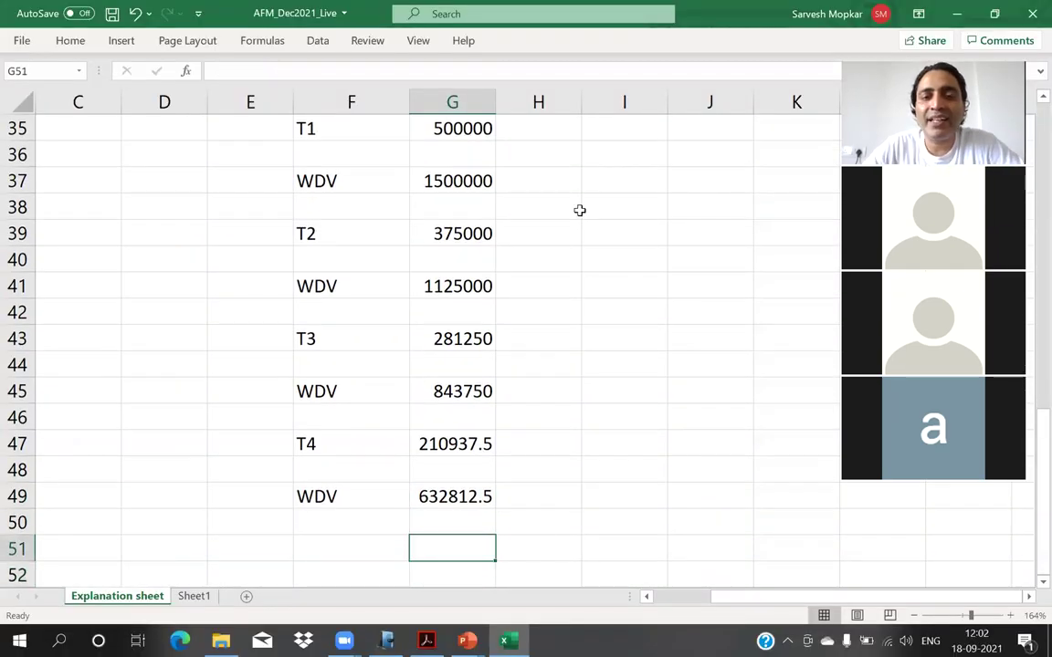
{"action": "key", "text": "Up"}
{"action": "key", "text": "Up"}
{"action": "key", "text": "Down"}
{"action": "key", "text": "Down"}
{"action": "key", "text": "Left"}
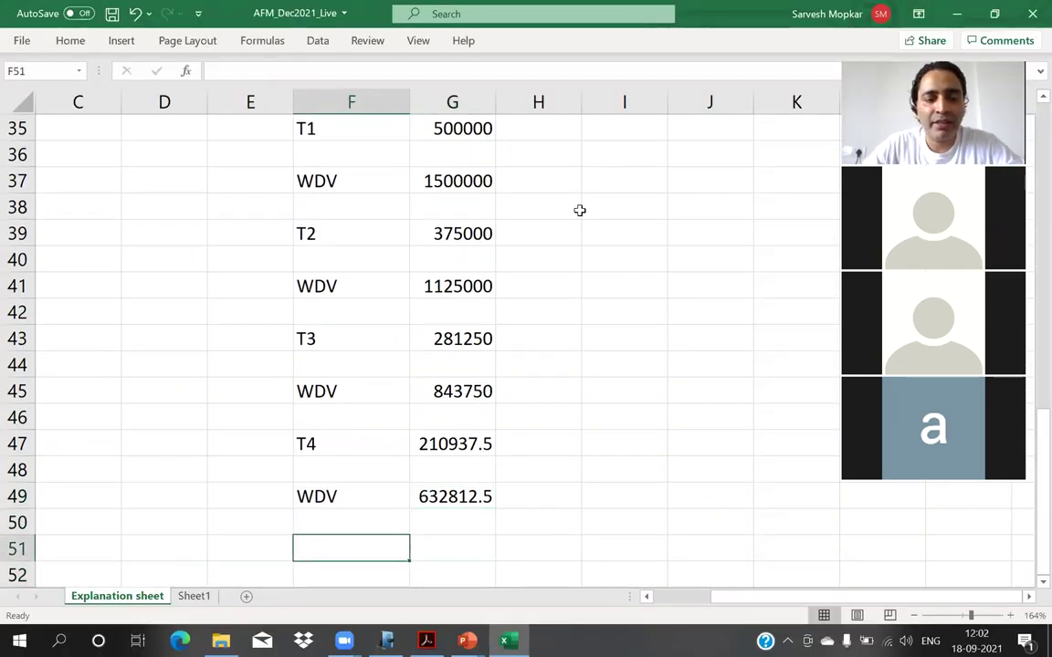
{"action": "type", "text": "SOLD"}
{"action": "key", "text": "Return"}
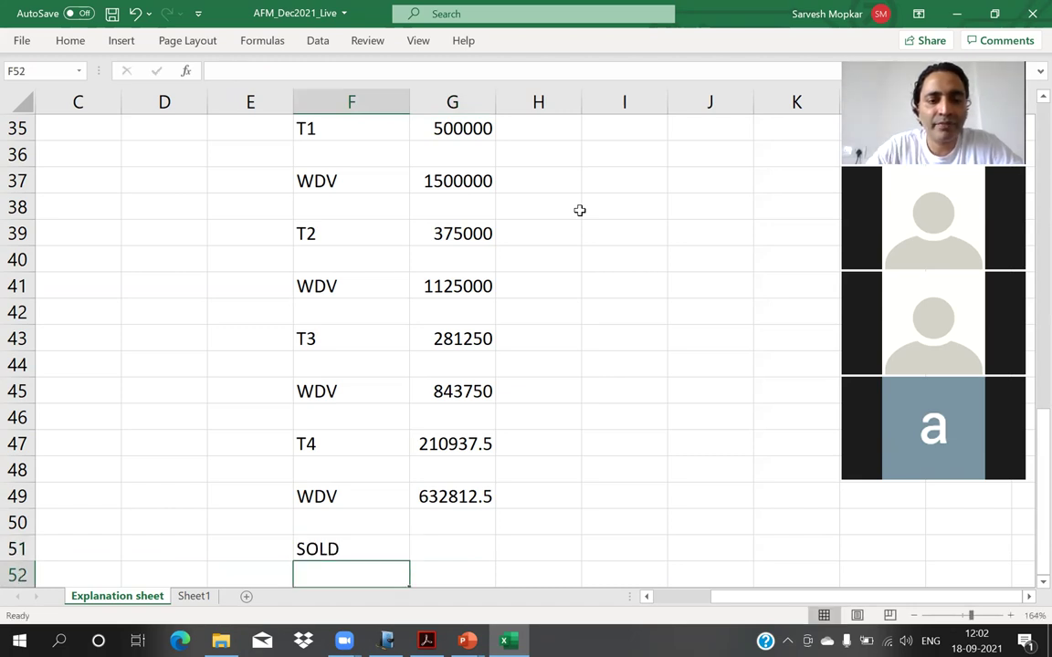
Look up the machine's sale price in Question 1 of the document and enter 1000000 in G51 beside SOLD.
{"action": "key", "text": "Up"}
{"action": "key", "text": "Right"}
{"action": "key", "text": "alt+Tab"}
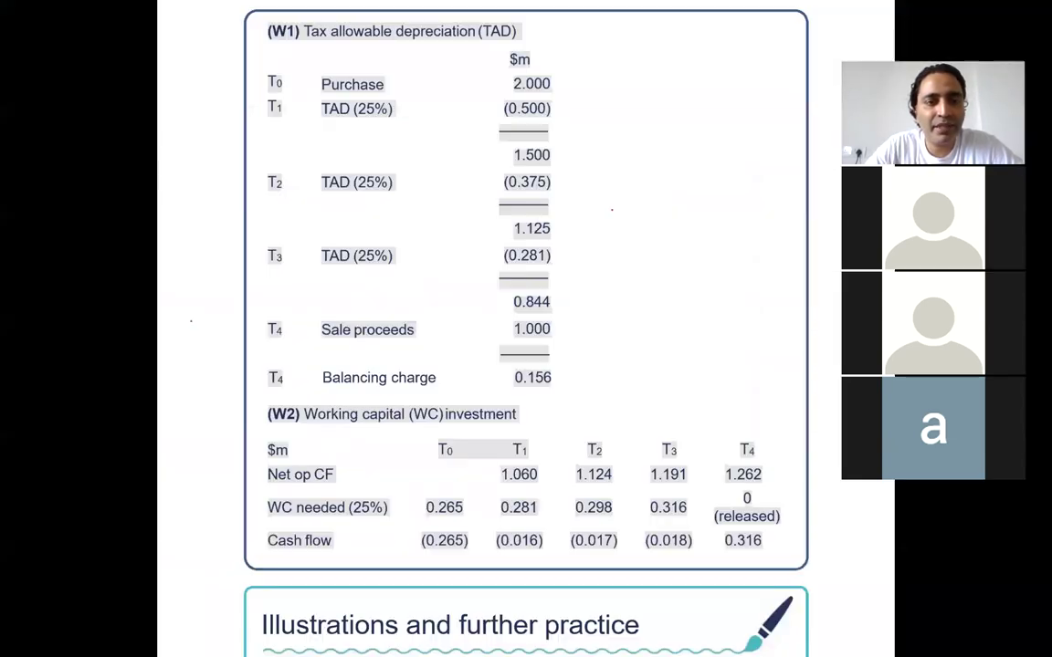
{"action": "key", "text": "ctrl+0"}
{"action": "key", "text": "Page_Down"}
{"action": "key", "text": "Page_Down"}
{"action": "key", "text": "Page_Up"}
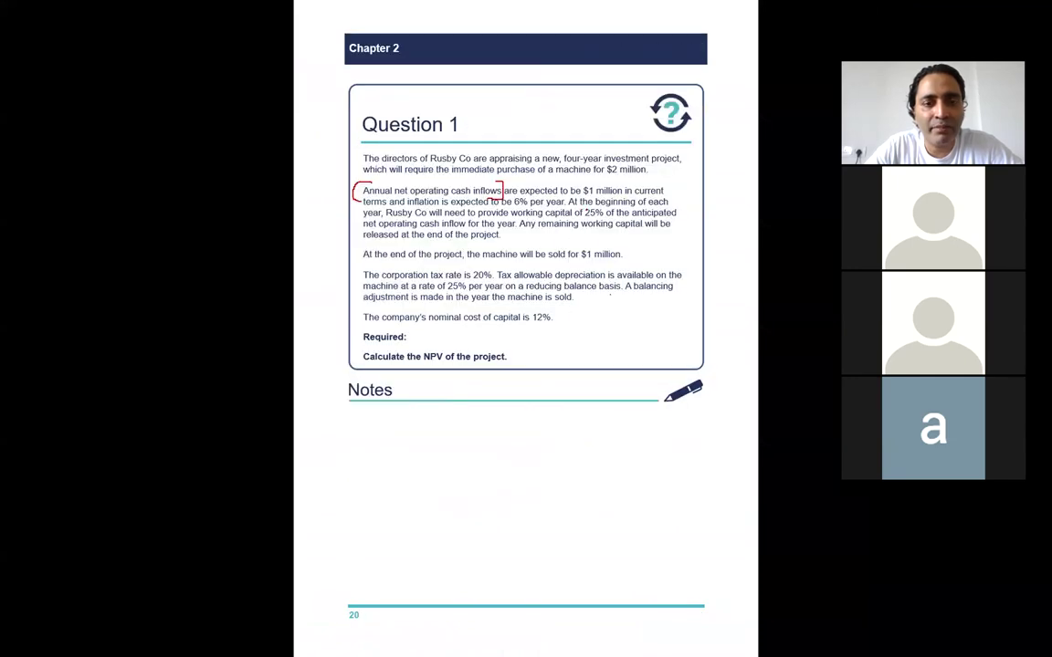
{"action": "key", "text": "alt+Tab"}
{"action": "type", "text": "10"}
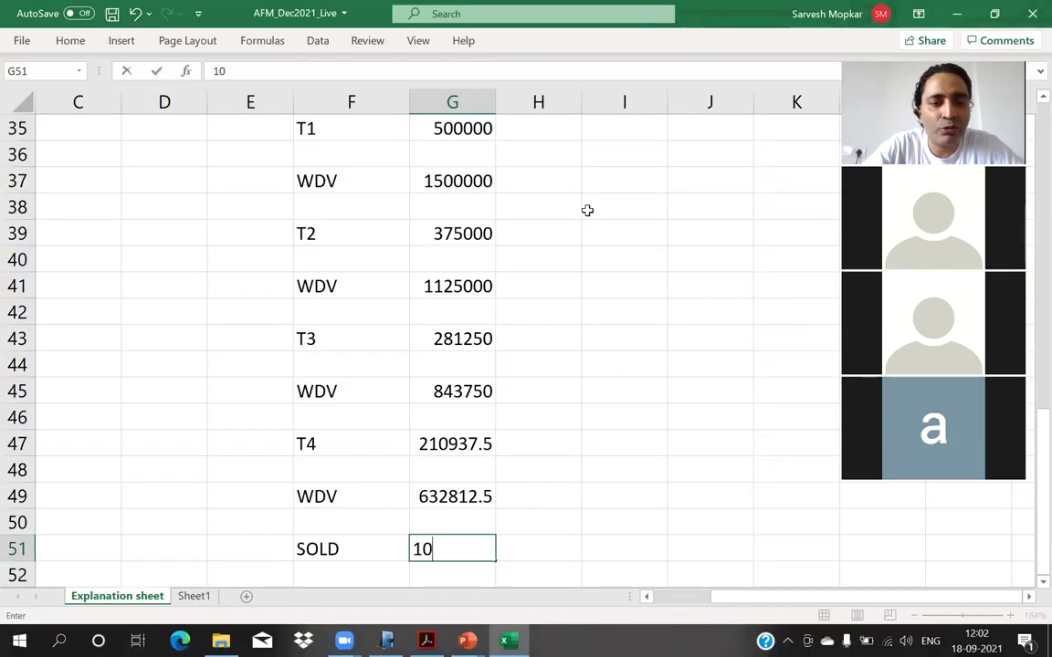
{"action": "type", "text": "00000"}
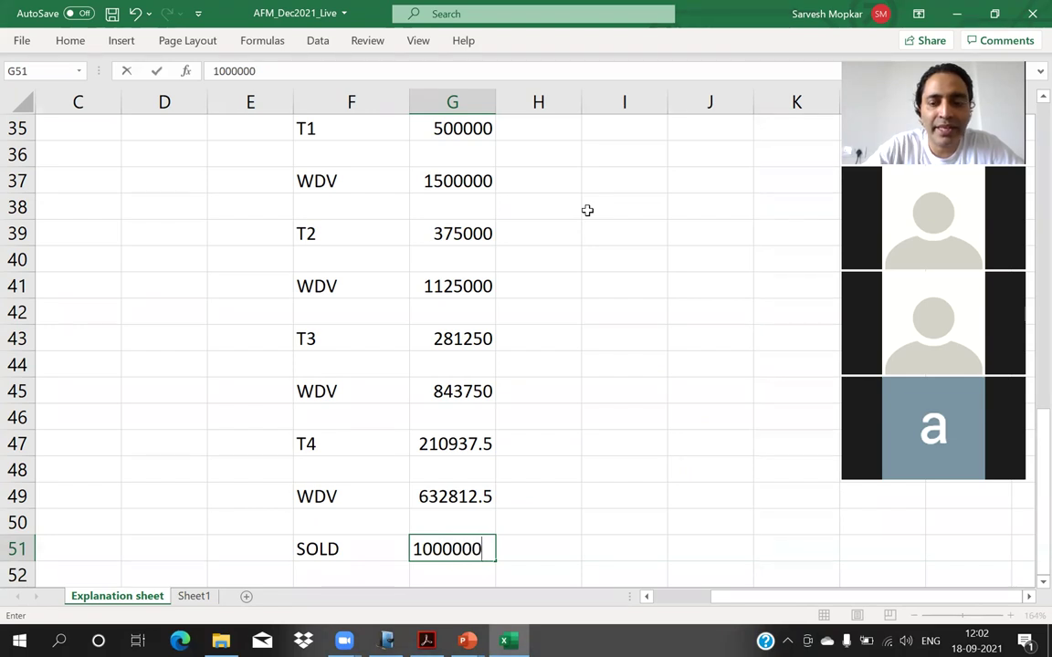
{"action": "key", "text": "Return"}
Label cell F53 below the SOLD row as Profit.
{"action": "key", "text": "Up"}
{"action": "key", "text": "Up"}
{"action": "key", "text": "Up"}
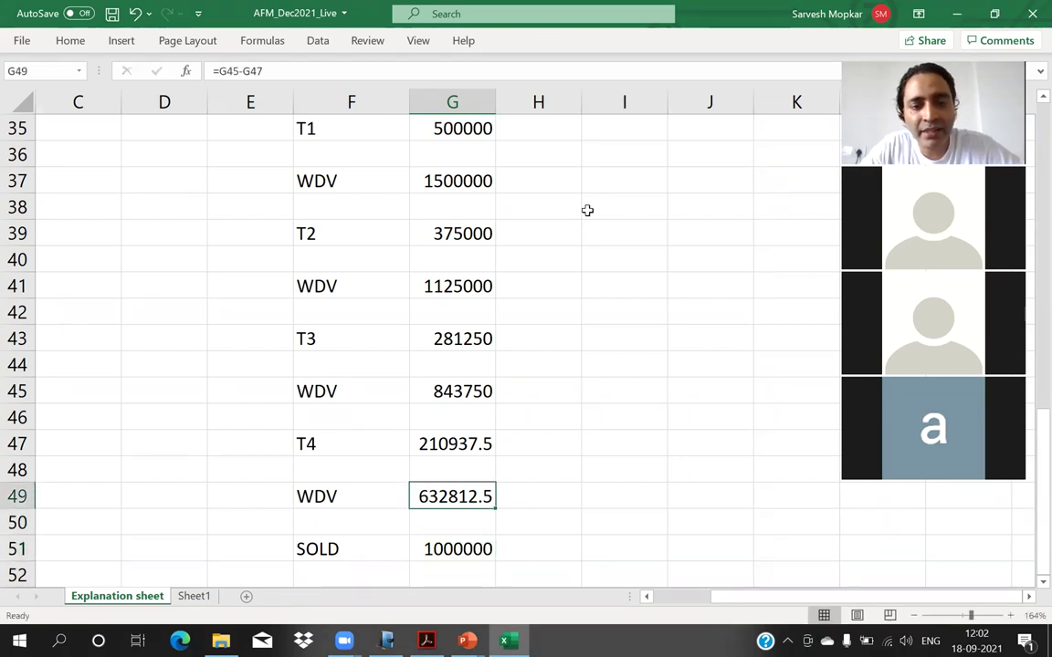
{"action": "key", "text": "Down"}
{"action": "key", "text": "Down"}
{"action": "key", "text": "Down"}
{"action": "key", "text": "Down"}
{"action": "key", "text": "Down"}
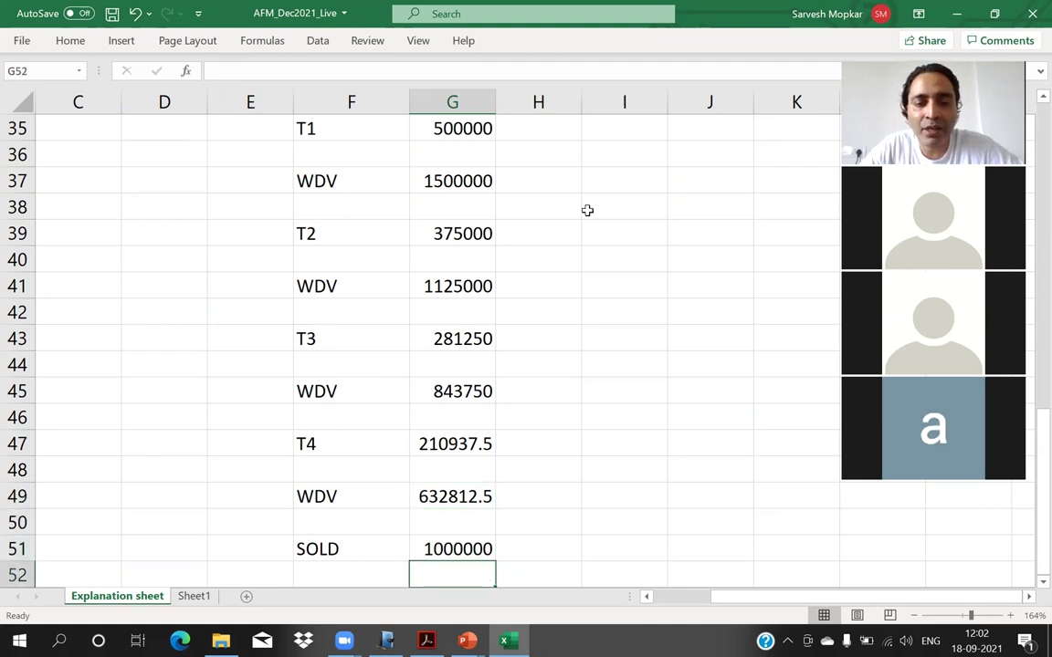
{"action": "key", "text": "Left"}
{"action": "key", "text": "Up"}
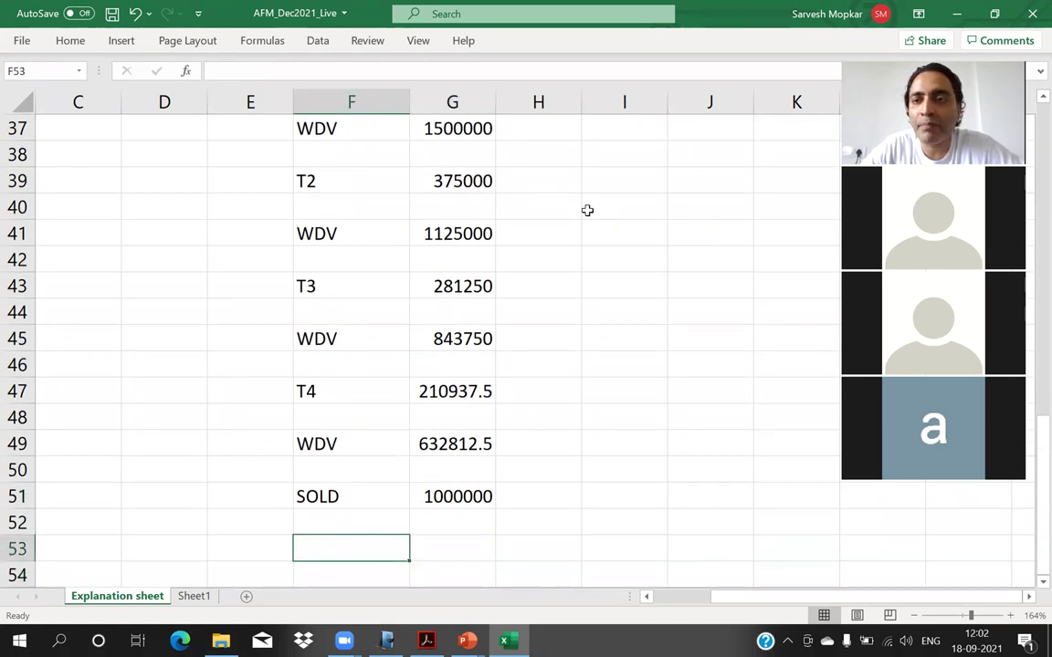
{"action": "type", "text": "Pfot"}
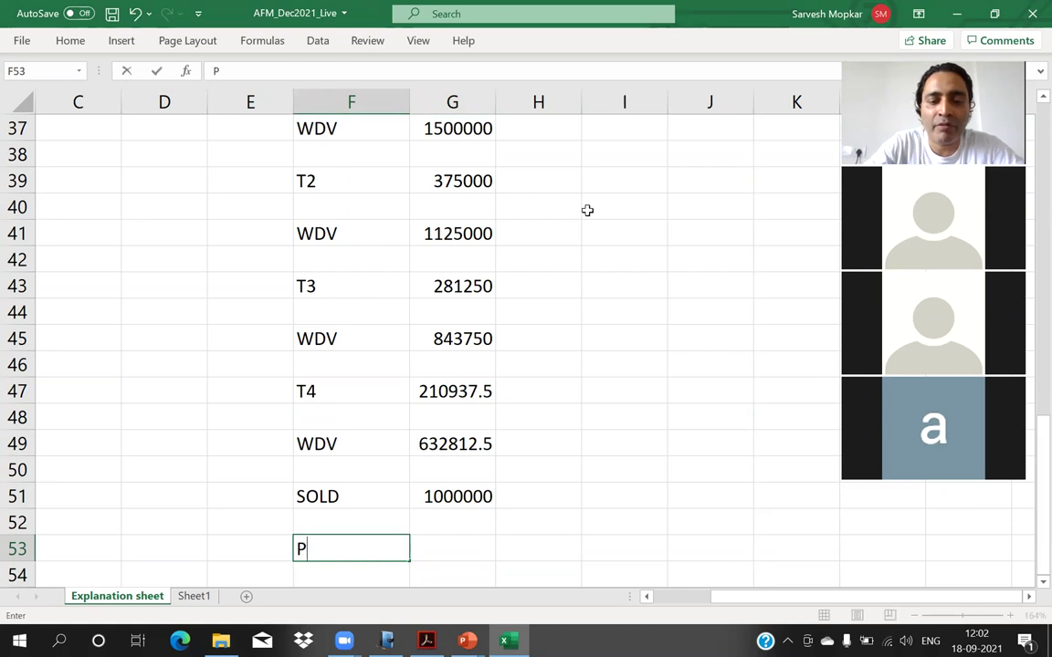
{"action": "key", "text": "BackSpace"}
{"action": "key", "text": "BackSpace"}
{"action": "key", "text": "BackSpace"}
{"action": "type", "text": "rofit"}
{"action": "key", "text": "Return"}
Calculate the profit on the machine's sale in G53 as sale price minus written-down value (=G51-G49).
{"action": "key", "text": "Up"}
{"action": "key", "text": "Right"}
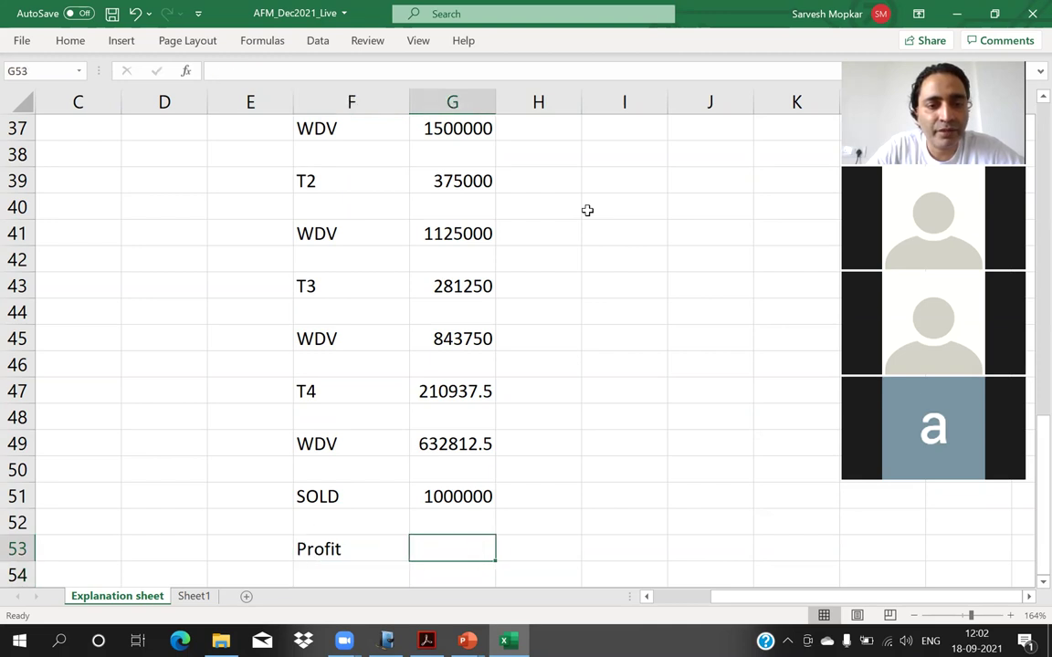
{"action": "type", "text": "="}
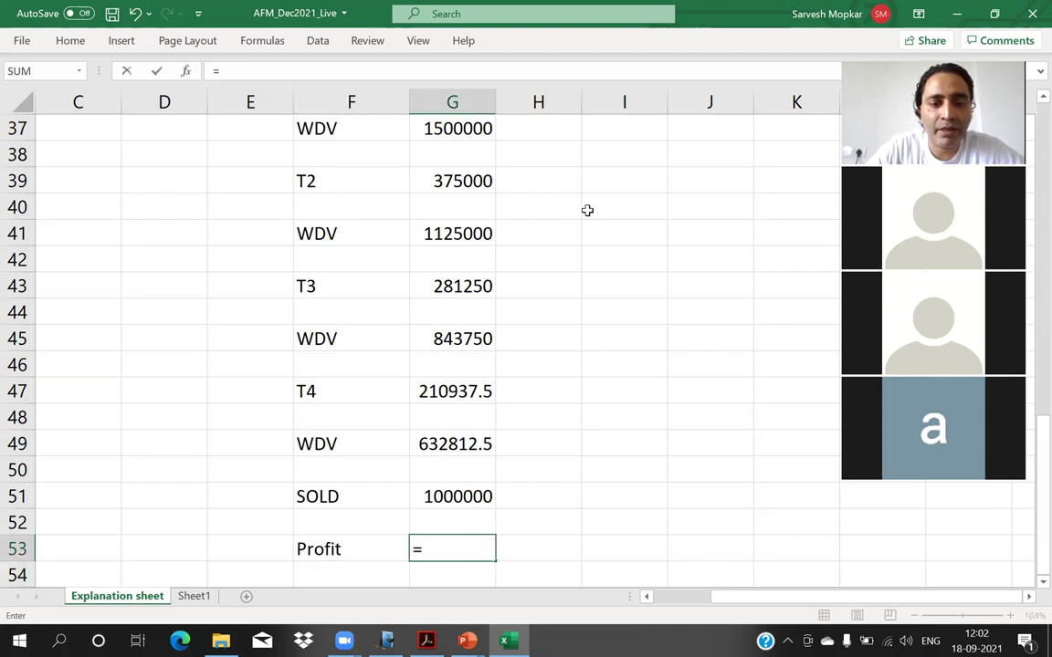
{"action": "key", "text": "Up"}
{"action": "key", "text": "Up"}
{"action": "type", "text": "-"}
{"action": "key", "text": "Up"}
{"action": "key", "text": "Up"}
{"action": "key", "text": "Up"}
{"action": "key", "text": "Up"}
{"action": "key", "text": "Up"}
{"action": "key", "text": "Down"}
{"action": "key", "text": "Return"}
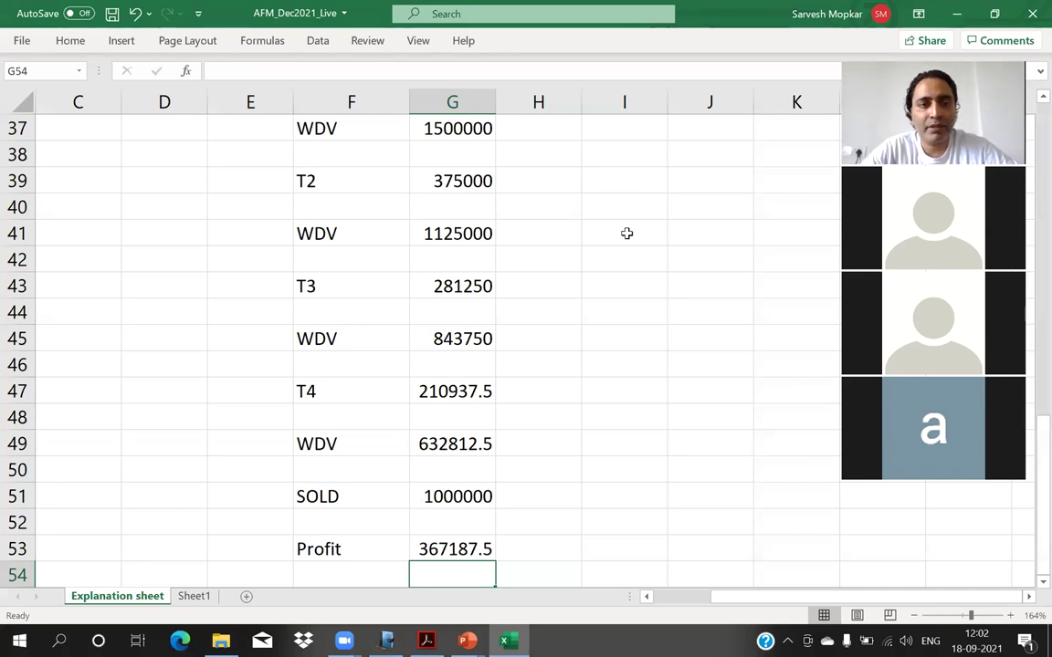
Zoom out and review the whole column G depreciation schedule, from the initial cost in G33 down to the profit.
{"action": "scroll", "coordinate": [625, 232], "scroll_direction": "down", "scroll_amount": 1}
{"action": "scroll", "coordinate": [626, 233], "scroll_direction": "down", "scroll_amount": 3}
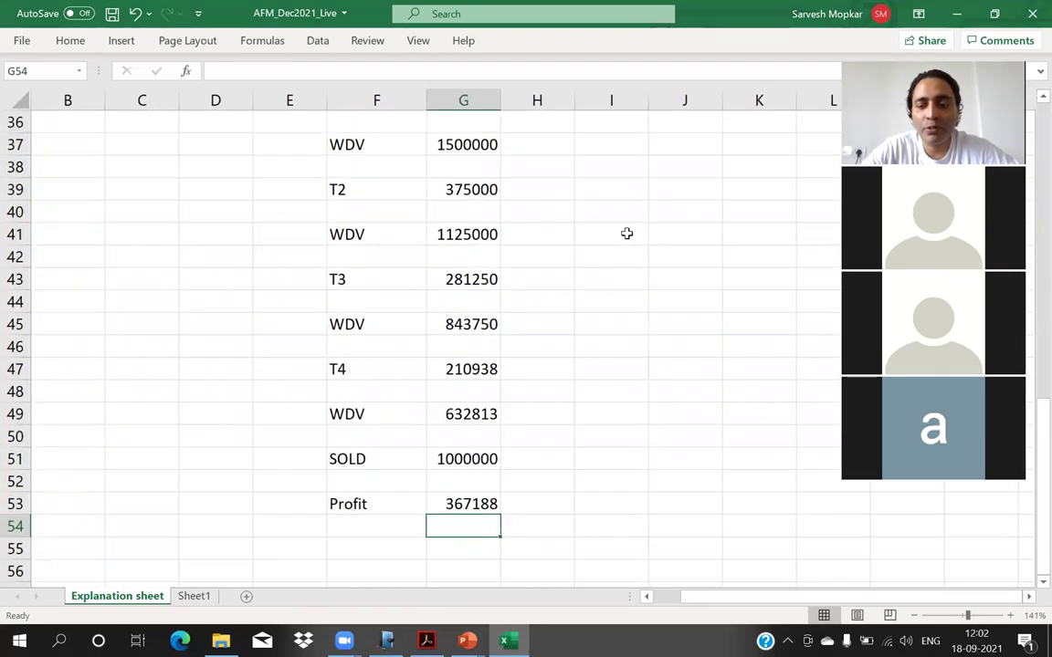
{"action": "key", "text": "Up"}
{"action": "key", "text": "Up"}
{"action": "key", "text": "Up"}
{"action": "key", "text": "Up"}
{"action": "key", "text": "Up"}
{"action": "key", "text": "Up"}
{"action": "key", "text": "Up"}
{"action": "key", "text": "Up"}
{"action": "key", "text": "Up"}
{"action": "key", "text": "Up"}
{"action": "key", "text": "Up"}
{"action": "key", "text": "Up"}
{"action": "key", "text": "Up"}
{"action": "key", "text": "Up"}
{"action": "key", "text": "Up"}
{"action": "key", "text": "Up"}
{"action": "key", "text": "Up"}
{"action": "key", "text": "Up"}
{"action": "key", "text": "Up"}
{"action": "key", "text": "Up"}
{"action": "key", "text": "Up"}
{"action": "key", "text": "Down"}
{"action": "key", "text": "Down"}
{"action": "key", "text": "Down"}
{"action": "key", "text": "Down"}
{"action": "key", "text": "Down"}
{"action": "key", "text": "Down"}
{"action": "key", "text": "Down"}
{"action": "key", "text": "Down"}
{"action": "key", "text": "Down"}
{"action": "key", "text": "Down"}
{"action": "key", "text": "Down"}
{"action": "key", "text": "Down"}
{"action": "key", "text": "Down"}
{"action": "key", "text": "Down"}
{"action": "key", "text": "Down"}
{"action": "key", "text": "Down"}
{"action": "key", "text": "Down"}
{"action": "key", "text": "Down"}
{"action": "key", "text": "Down"}
{"action": "key", "text": "Down"}
{"action": "key", "text": "Down"}
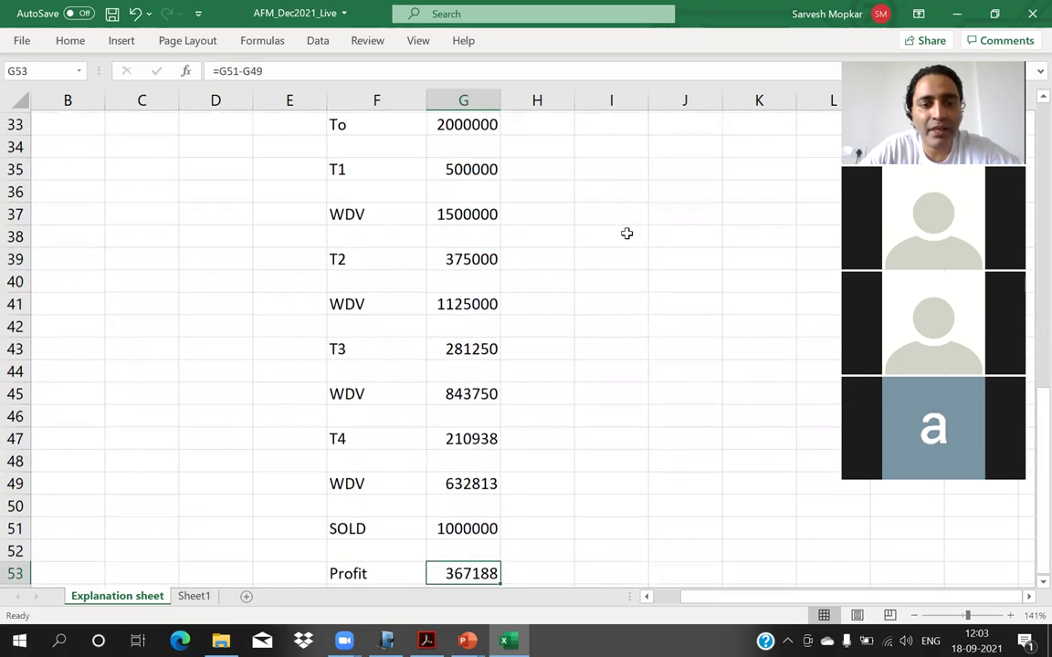
{"action": "key", "text": "Down"}
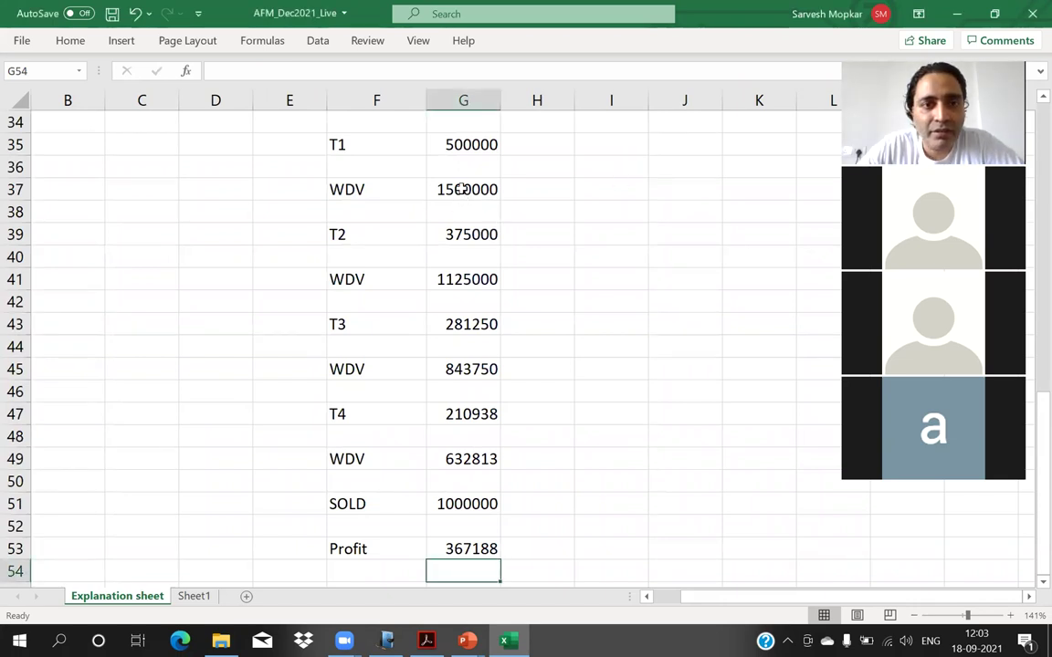
Go back up through column G to the T1 depreciation formula in G35.
{"action": "key", "text": "Up"}
{"action": "key", "text": "Up"}
{"action": "key", "text": "Up"}
{"action": "key", "text": "Up"}
{"action": "key", "text": "Up"}
{"action": "key", "text": "Up"}
{"action": "key", "text": "Up"}
{"action": "key", "text": "Up"}
{"action": "key", "text": "Up"}
{"action": "key", "text": "Up"}
{"action": "key", "text": "Up"}
{"action": "key", "text": "Up"}
{"action": "key", "text": "Up"}
{"action": "key", "text": "Up"}
{"action": "key", "text": "Up"}
{"action": "key", "text": "Up"}
{"action": "key", "text": "Up"}
{"action": "key", "text": "Up"}
{"action": "key", "text": "Up"}
{"action": "key", "text": "Up"}
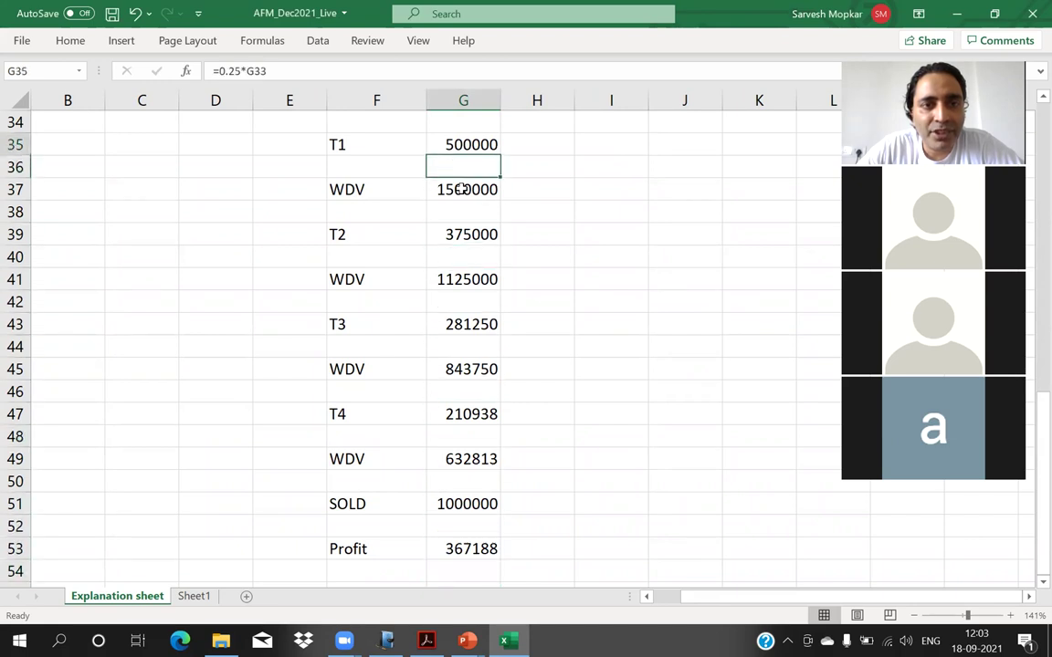
Review the column G depreciation schedule down to the SOLD row, and check the Question 1 text in the course notes.
{"action": "key", "text": "Down"}
{"action": "key", "text": "Down"}
{"action": "key", "text": "Down"}
{"action": "key", "text": "Down"}
{"action": "key", "text": "Down"}
{"action": "key", "text": "Down"}
{"action": "key", "text": "Down"}
{"action": "key", "text": "Down"}
{"action": "key", "text": "Down"}
{"action": "key", "text": "Down"}
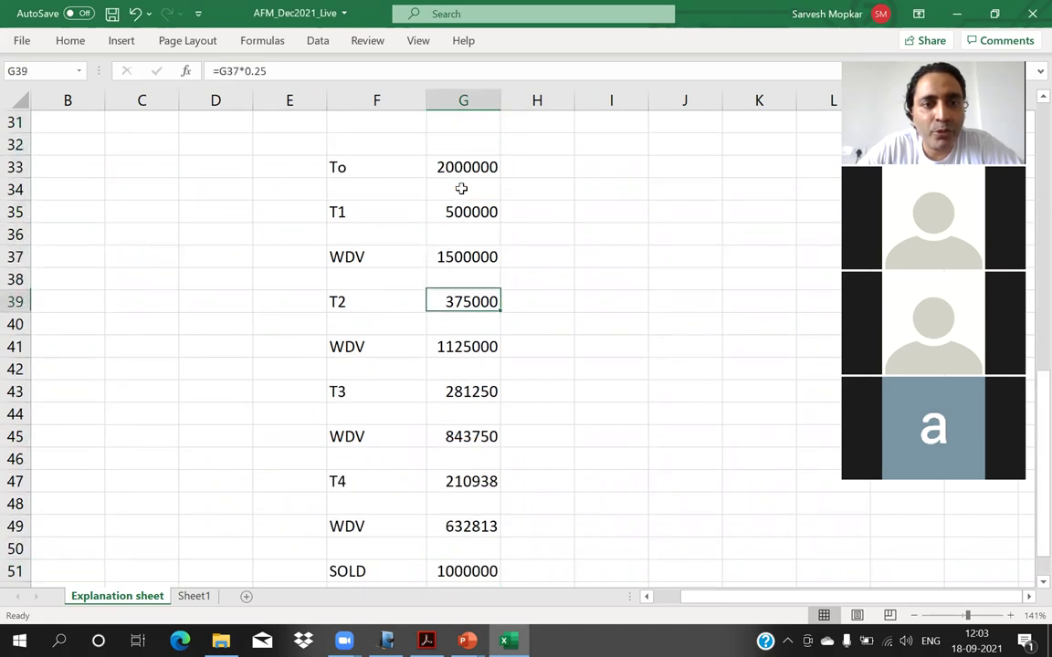
{"action": "key", "text": "Down"}
{"action": "key", "text": "Down"}
{"action": "key", "text": "Down"}
{"action": "key", "text": "Down"}
{"action": "key", "text": "Down"}
{"action": "key", "text": "Down"}
{"action": "key", "text": "Down"}
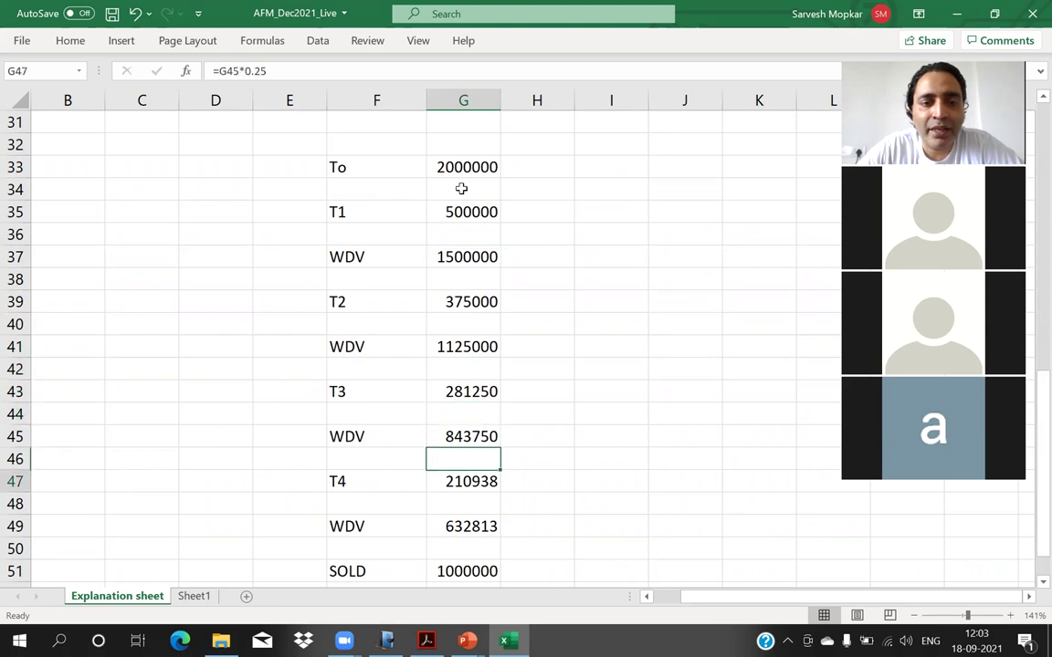
{"action": "key", "text": "Down"}
{"action": "key", "text": "Down"}
{"action": "key", "text": "Down"}
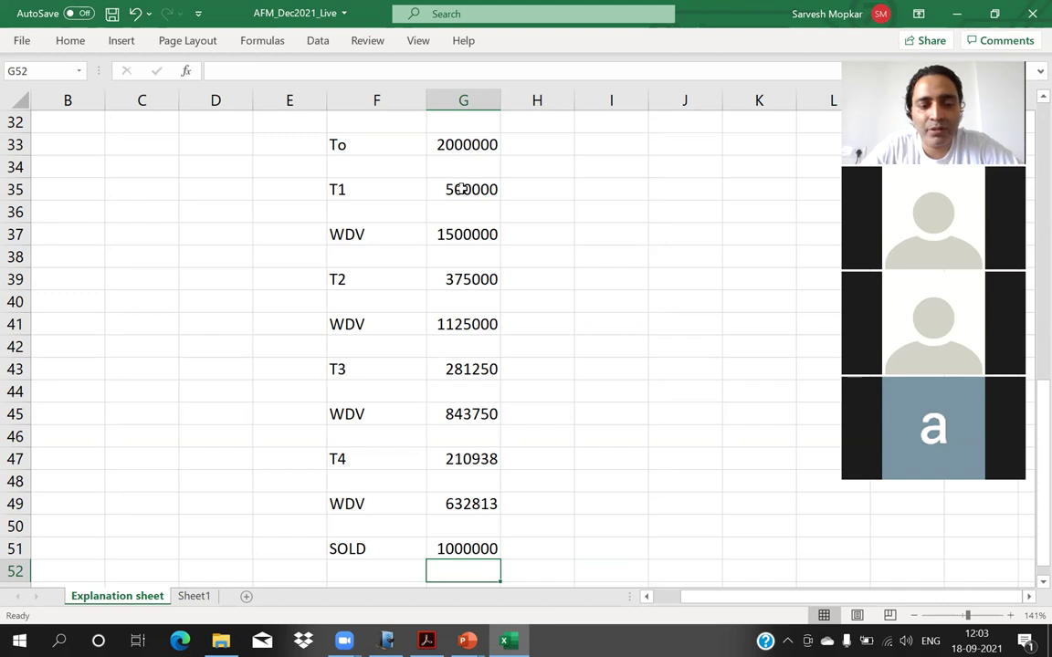
{"action": "key", "text": "alt+Tab"}
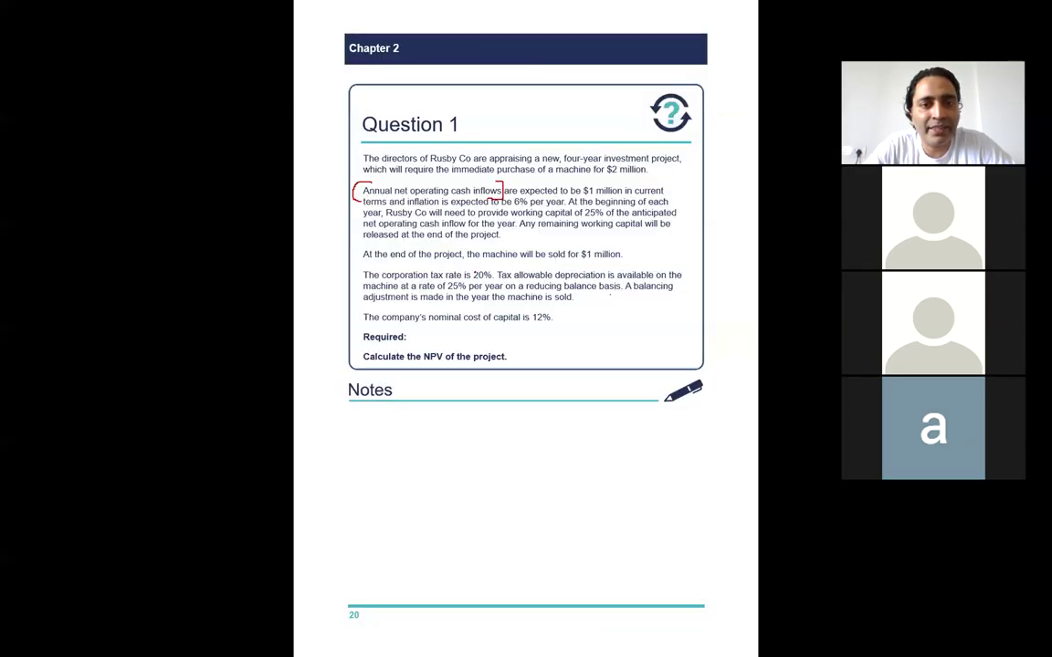
{"action": "key", "text": "alt+Tab"}
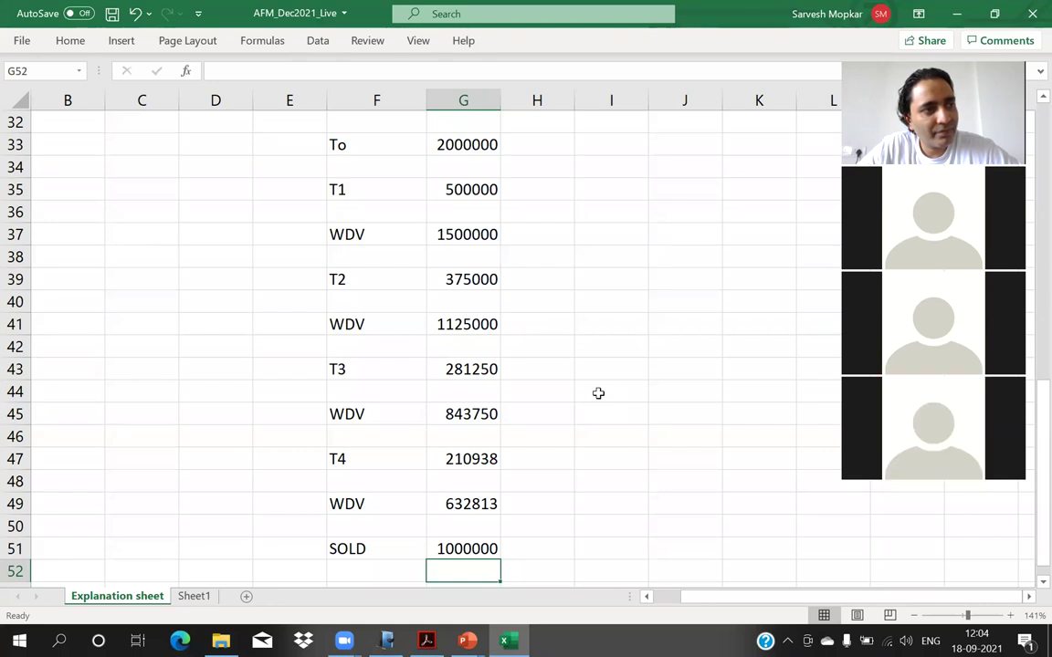
Label cell D58, in the blank area below the depreciation schedule, as Sales.
{"action": "left_click", "coordinate": [648, 399]}
{"action": "key", "text": "Down"}
{"action": "key", "text": "Down"}
{"action": "key", "text": "Down"}
{"action": "key", "text": "Down"}
{"action": "key", "text": "Down"}
{"action": "key", "text": "Down"}
{"action": "key", "text": "Down"}
{"action": "key", "text": "Down"}
{"action": "key", "text": "Down"}
{"action": "key", "text": "Down"}
{"action": "key", "text": "Down"}
{"action": "key", "text": "Down"}
{"action": "key", "text": "Down"}
{"action": "key", "text": "Down"}
{"action": "key", "text": "Down"}
{"action": "key", "text": "Down"}
{"action": "key", "text": "Down"}
{"action": "key", "text": "Down"}
{"action": "key", "text": "Down"}
{"action": "key", "text": "Down"}
{"action": "key", "text": "Down"}
{"action": "key", "text": "Down"}
{"action": "key", "text": "Down"}
{"action": "key", "text": "Up"}
{"action": "key", "text": "Up"}
{"action": "key", "text": "Up"}
{"action": "key", "text": "Up"}
{"action": "key", "text": "Up"}
{"action": "key", "text": "Up"}
{"action": "key", "text": "Up"}
{"action": "key", "text": "Up"}
{"action": "key", "text": "Up"}
{"action": "key", "text": "Up"}
{"action": "key", "text": "Up"}
{"action": "key", "text": "Up"}
{"action": "key", "text": "Up"}
{"action": "key", "text": "Up"}
{"action": "key", "text": "Up"}
{"action": "key", "text": "Up"}
{"action": "key", "text": "Up"}
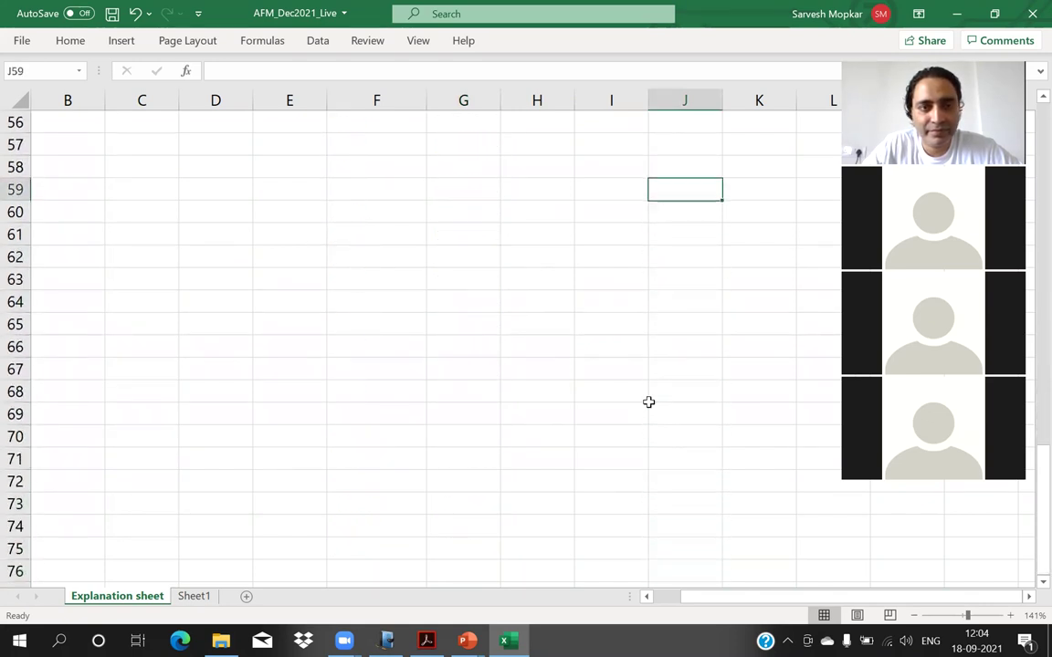
{"action": "key", "text": "Left"}
{"action": "key", "text": "Left"}
{"action": "key", "text": "Left"}
{"action": "key", "text": "Left"}
{"action": "key", "text": "Left"}
{"action": "key", "text": "Left"}
{"action": "key", "text": "Up"}
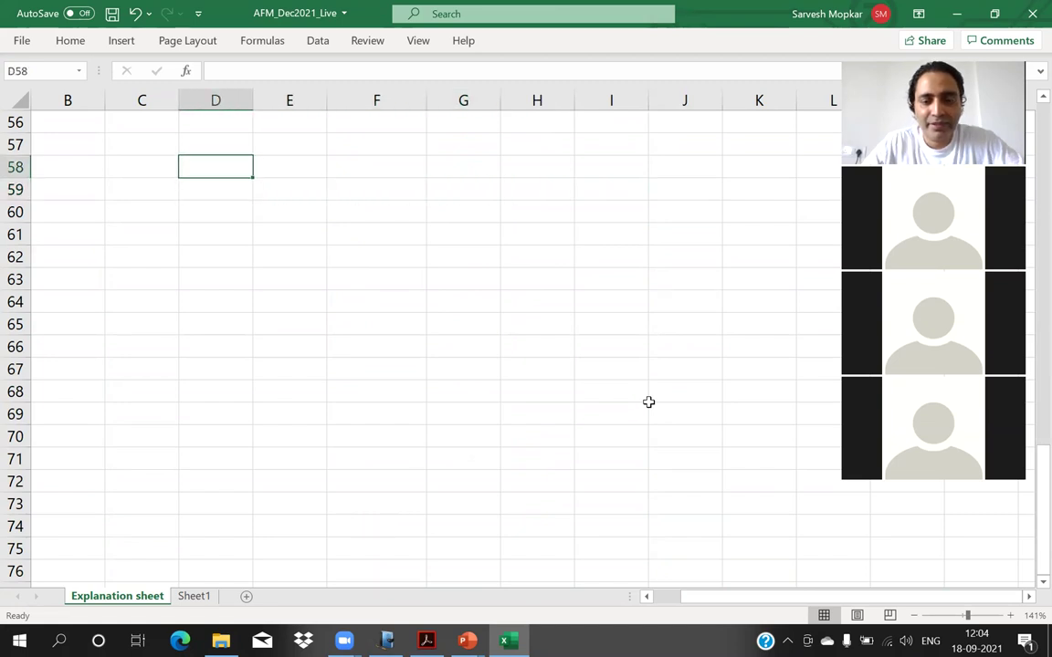
{"action": "type", "text": "Sales"}
{"action": "key", "text": "Return"}
Enter 1000 as the sales figure in F58.
{"action": "key", "text": "Down"}
{"action": "key", "text": "Up"}
{"action": "key", "text": "Up"}
{"action": "key", "text": "Right"}
{"action": "key", "text": "Right"}
{"action": "key", "text": "F2"}
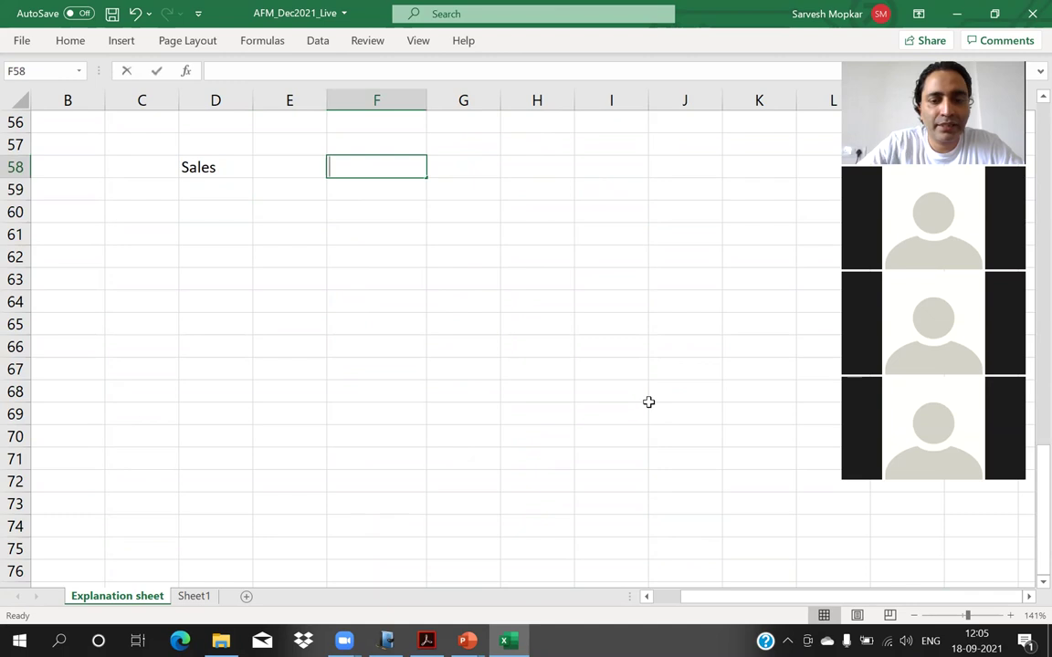
{"action": "type", "text": "1000"}
{"action": "key", "text": "Return"}
Label cell D59, directly below Sales, as Costs.
{"action": "key", "text": "Down"}
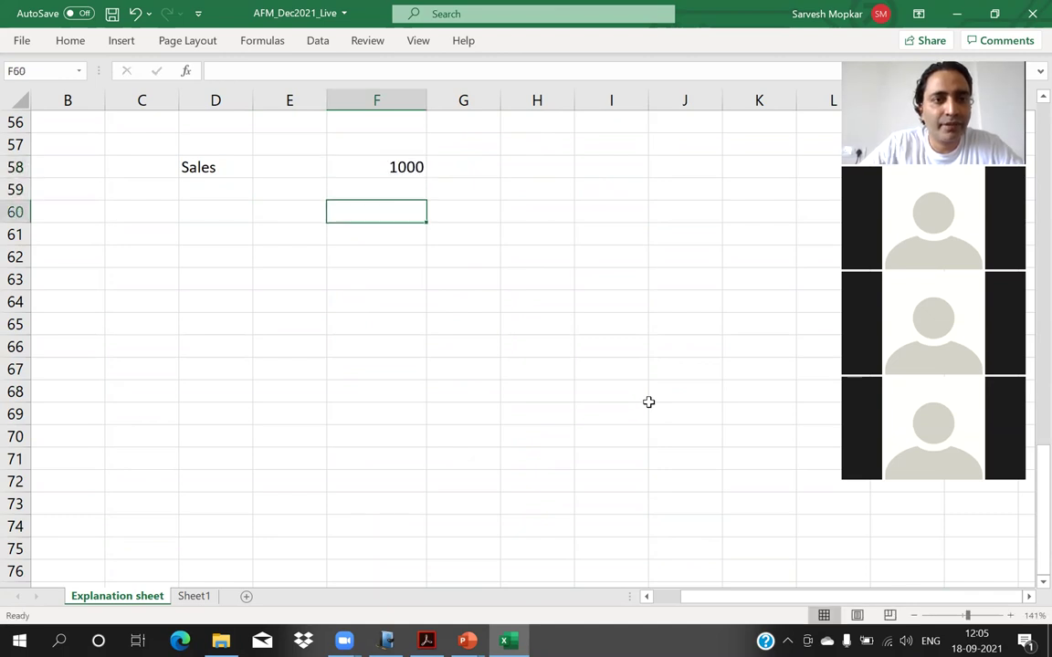
{"action": "key", "text": "Left"}
{"action": "key", "text": "Left"}
{"action": "key", "text": "Up"}
{"action": "type", "text": "Costs"}
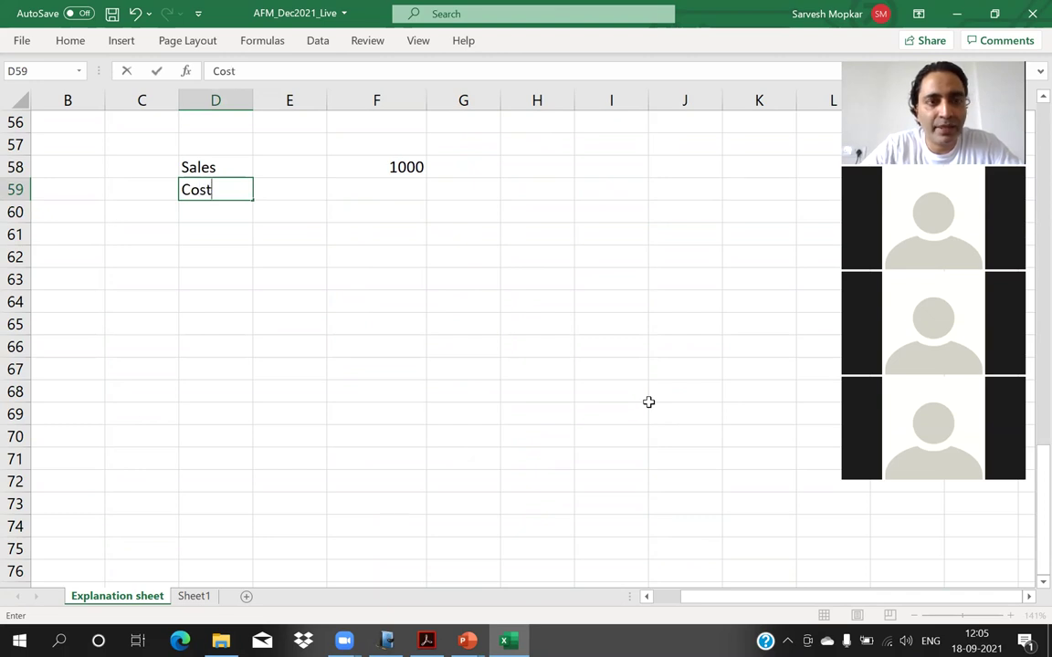
{"action": "key", "text": "Return"}
{"action": "key", "text": "Up"}
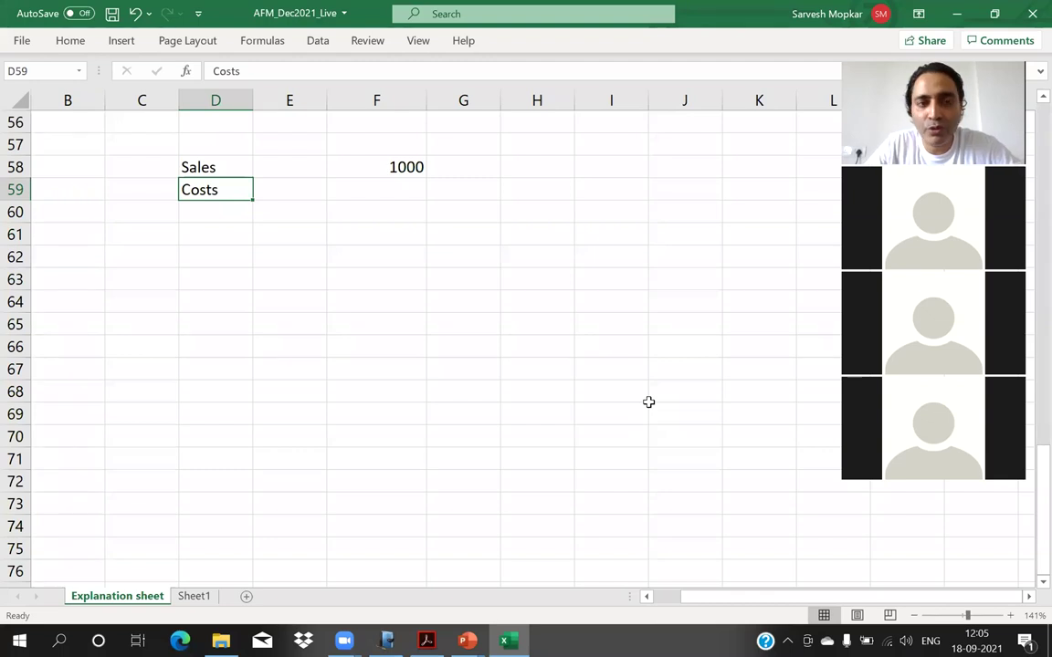
Enter 600 as the costs figure in F59.
{"action": "key", "text": "Up"}
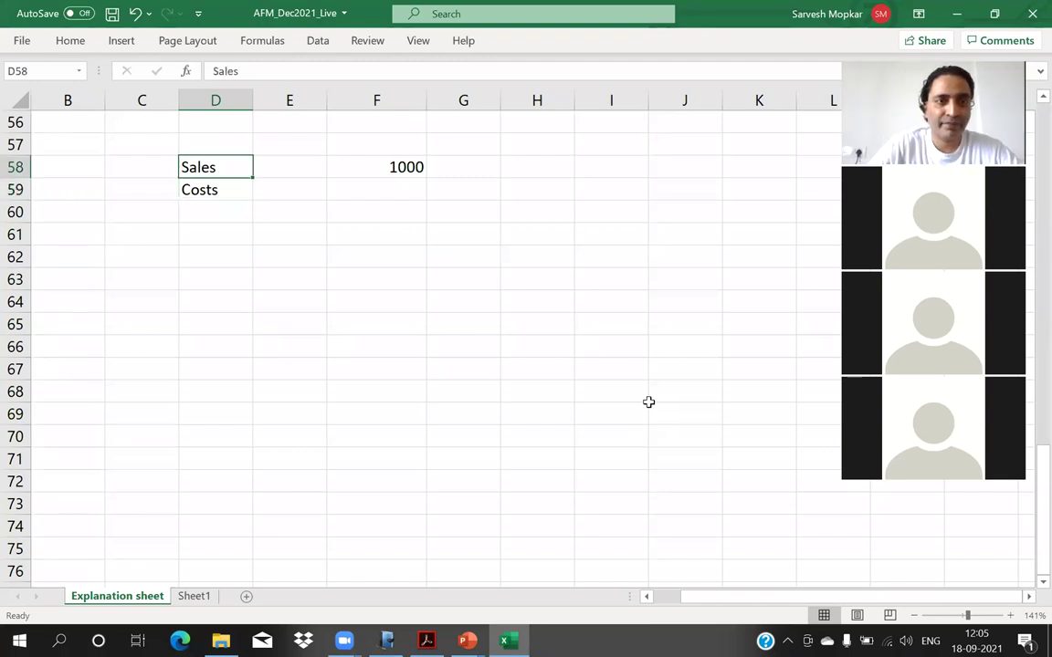
{"action": "key", "text": "Down"}
{"action": "key", "text": "Right"}
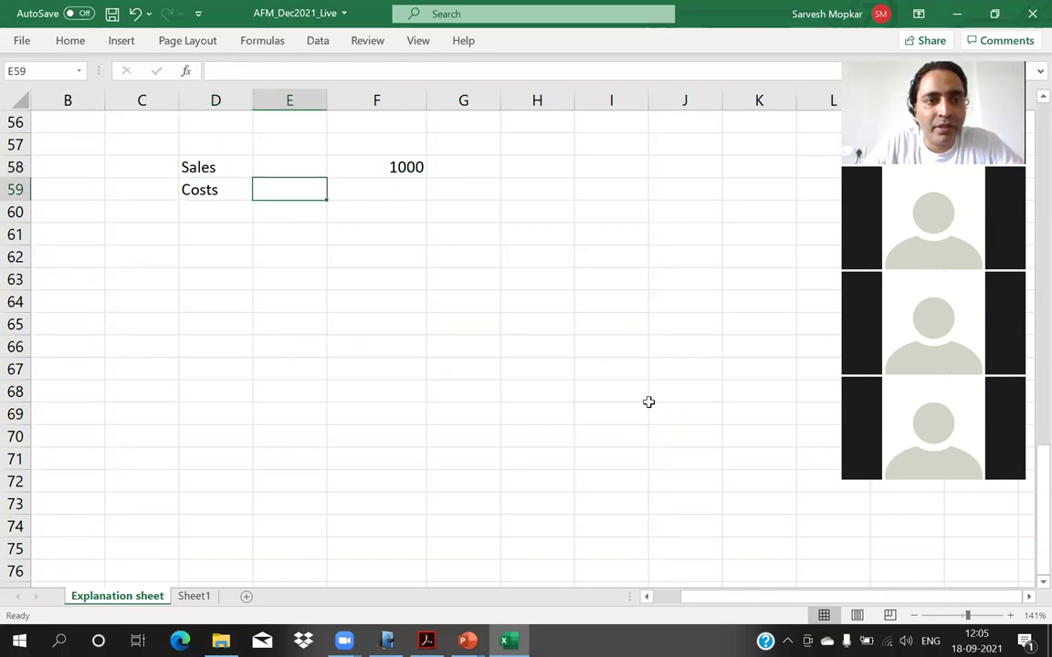
{"action": "key", "text": "Right"}
{"action": "key", "text": "Up"}
{"action": "key", "text": "Up"}
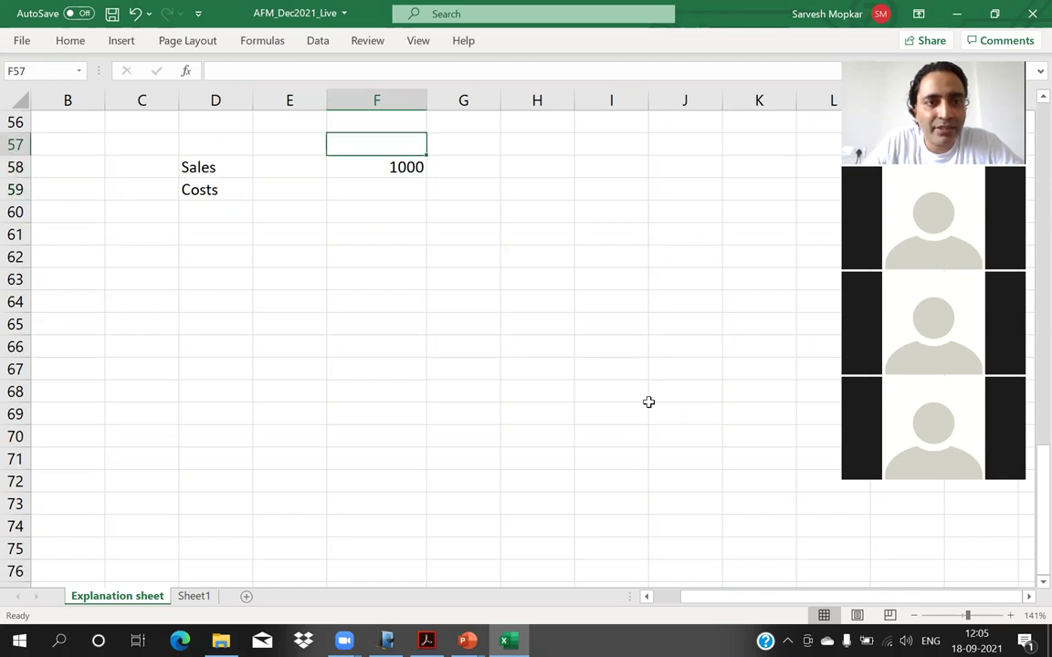
{"action": "key", "text": "Down"}
{"action": "key", "text": "Down"}
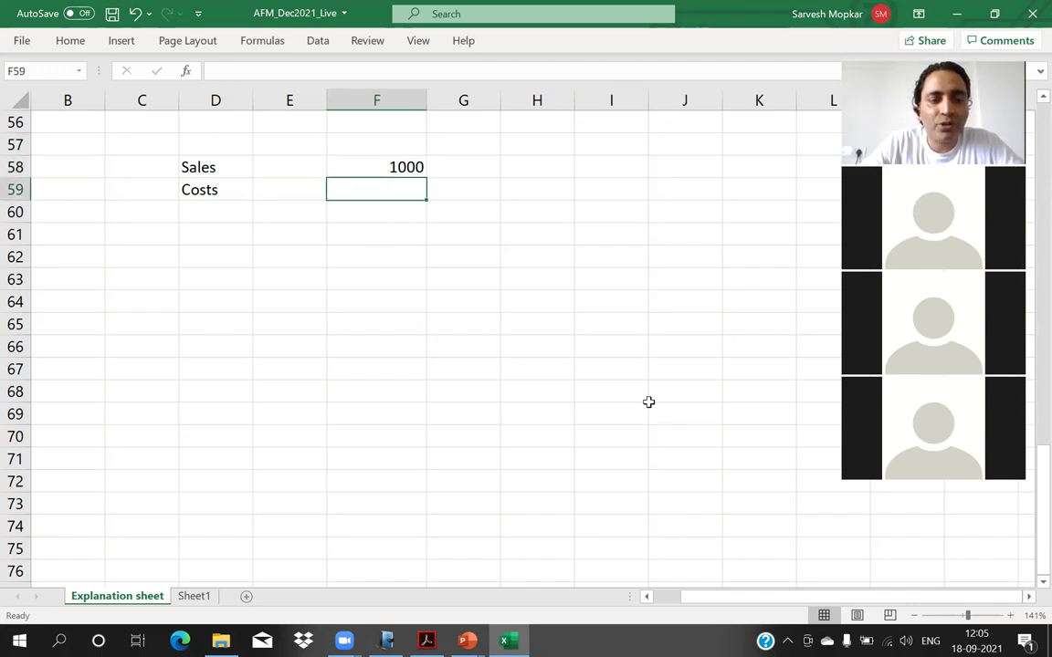
{"action": "type", "text": "600"}
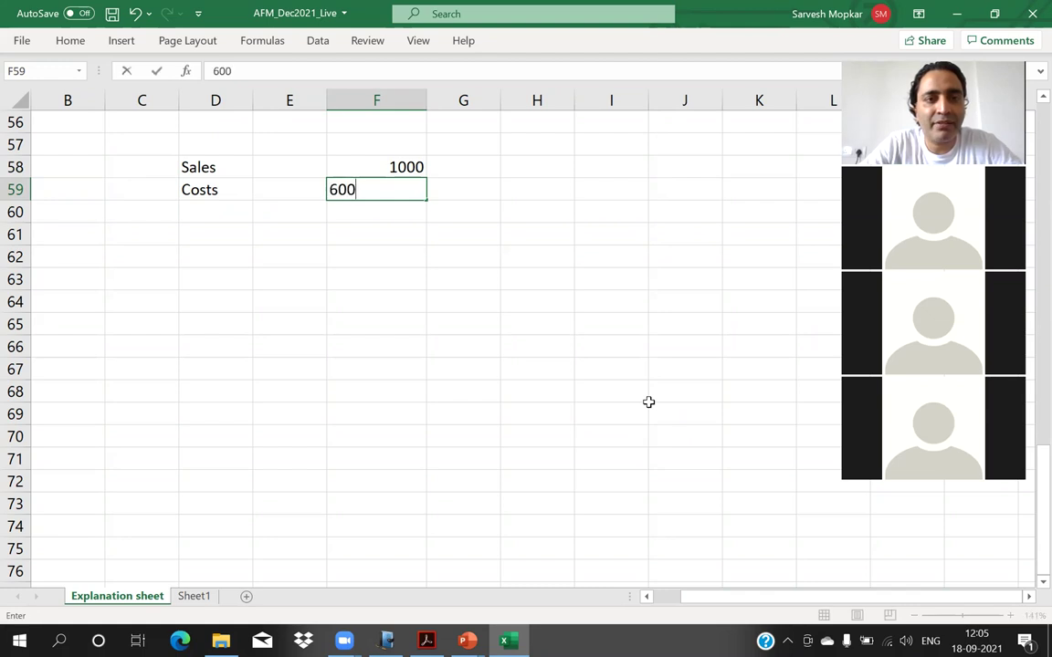
{"action": "key", "text": "Return"}
Add a Dep row below Costs, with the label in D60 and the value 100 in F60.
{"action": "key", "text": "Left"}
{"action": "key", "text": "Left"}
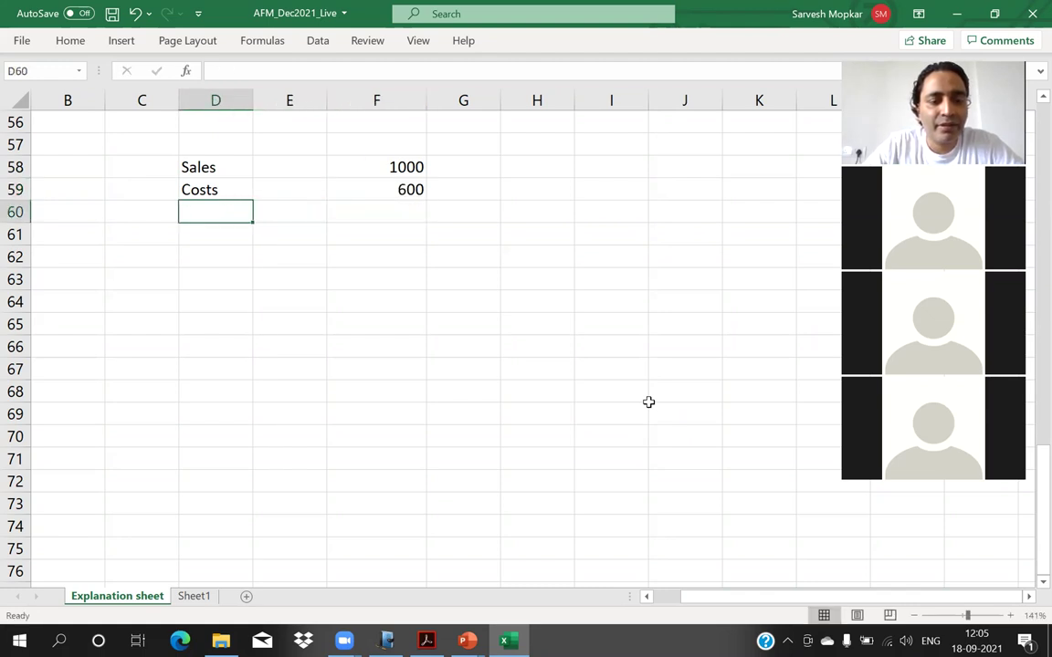
{"action": "type", "text": "Dep"}
{"action": "key", "text": "Return"}
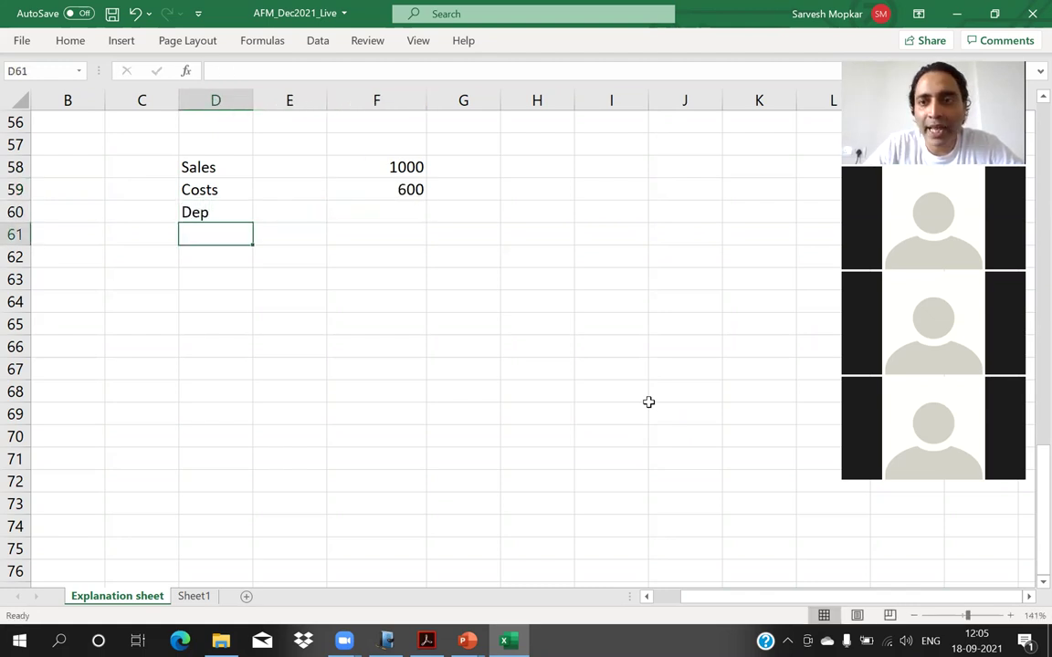
{"action": "key", "text": "Up"}
{"action": "key", "text": "Right"}
{"action": "key", "text": "Right"}
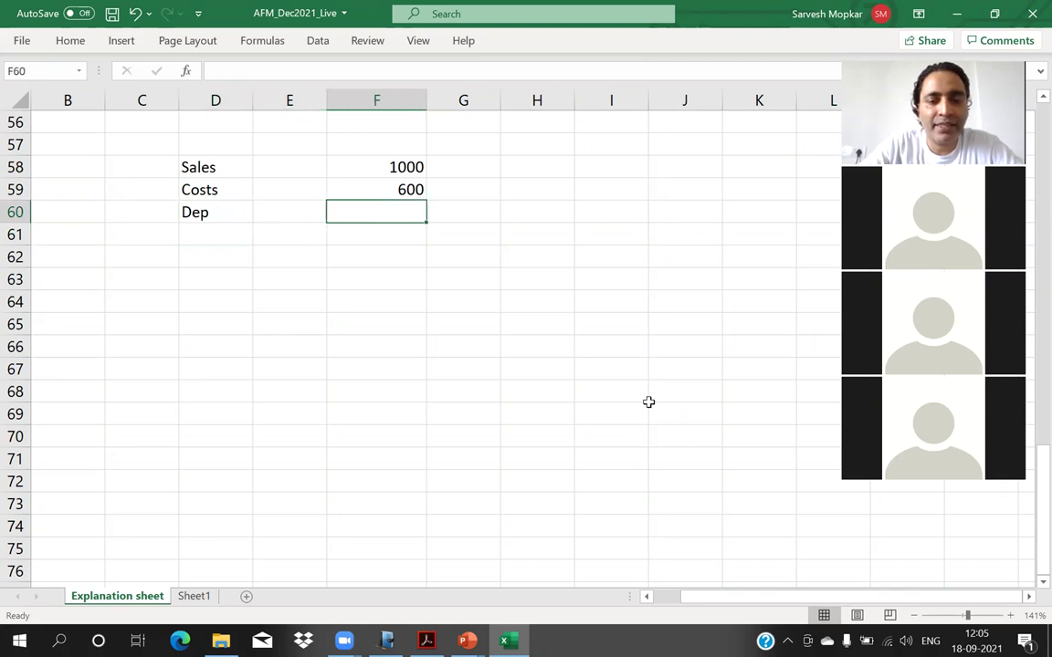
{"action": "type", "text": "100"}
{"action": "key", "text": "Return"}
Label cell D62 as Profit, leaving one blank row below Dep.
{"action": "key", "text": "Left"}
{"action": "key", "text": "Left"}
{"action": "key", "text": "Down"}
{"action": "type", "text": "Profit"}
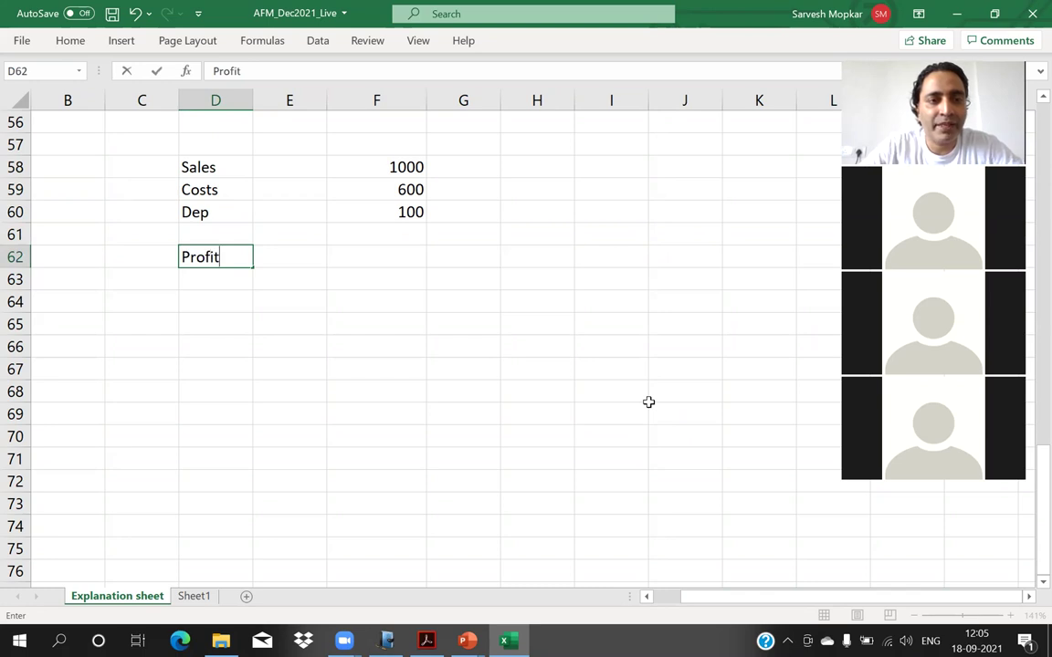
{"action": "key", "text": "Return"}
Calculate the profit in F62 as sales minus costs minus depreciation (=F58-F59-F60).
{"action": "key", "text": "Up"}
{"action": "key", "text": "Up"}
{"action": "key", "text": "Right"}
{"action": "key", "text": "Down"}
{"action": "key", "text": "Right"}
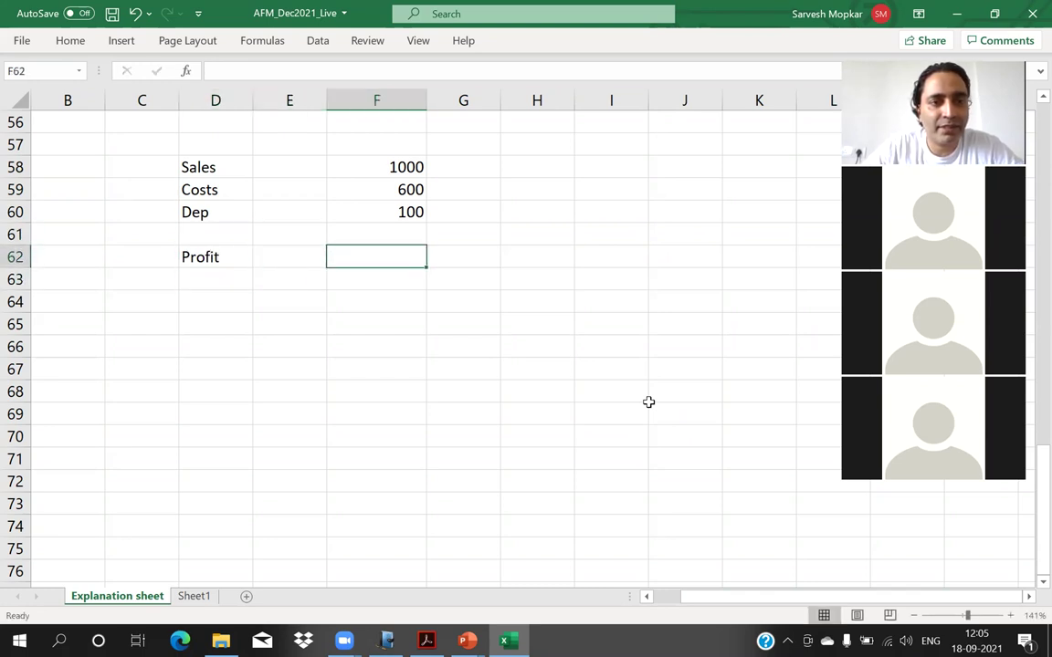
{"action": "type", "text": "="}
{"action": "key", "text": "Up"}
{"action": "key", "text": "Up"}
{"action": "key", "text": "Up"}
{"action": "key", "text": "Up"}
{"action": "type", "text": "-"}
{"action": "key", "text": "Up"}
{"action": "key", "text": "Up"}
{"action": "key", "text": "Up"}
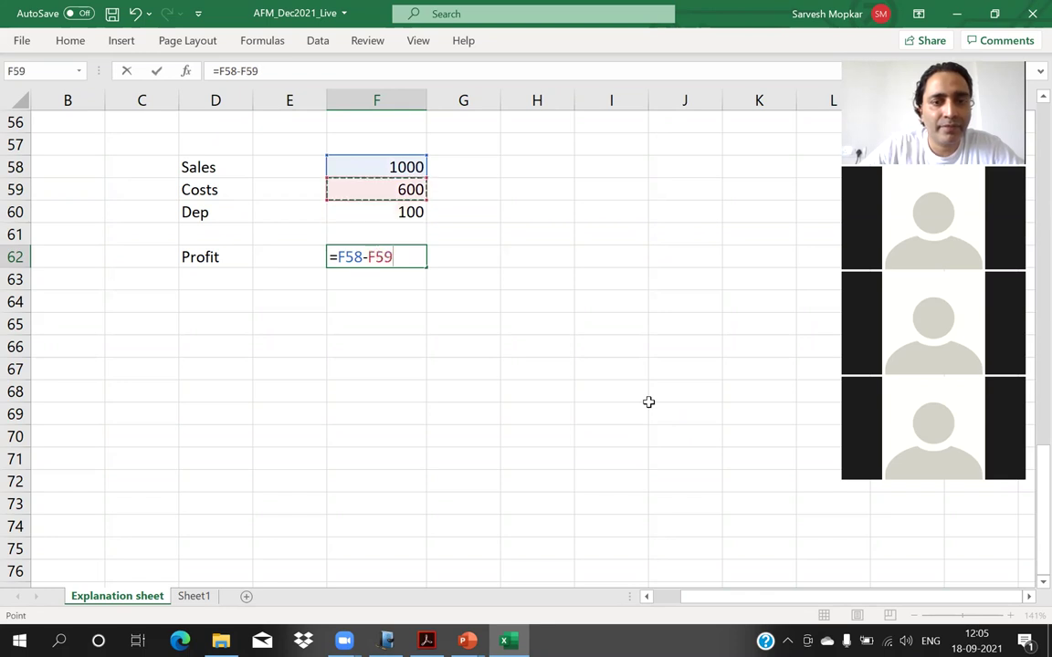
{"action": "key", "text": "Up"}
{"action": "key", "text": "Up"}
{"action": "key", "text": "Return"}
Review the Sales, Costs, Dep and Profit figures of the example in column F.
{"action": "key", "text": "Up"}
{"action": "key", "text": "Up"}
{"action": "key", "text": "Up"}
{"action": "key", "text": "Up"}
{"action": "key", "text": "Up"}
{"action": "key", "text": "Up"}
{"action": "key", "text": "Up"}
{"action": "key", "text": "Up"}
{"action": "key", "text": "Down"}
{"action": "key", "text": "Down"}
{"action": "key", "text": "Down"}
{"action": "key", "text": "Down"}
{"action": "key", "text": "Down"}
{"action": "key", "text": "Down"}
{"action": "key", "text": "Down"}
{"action": "key", "text": "Down"}
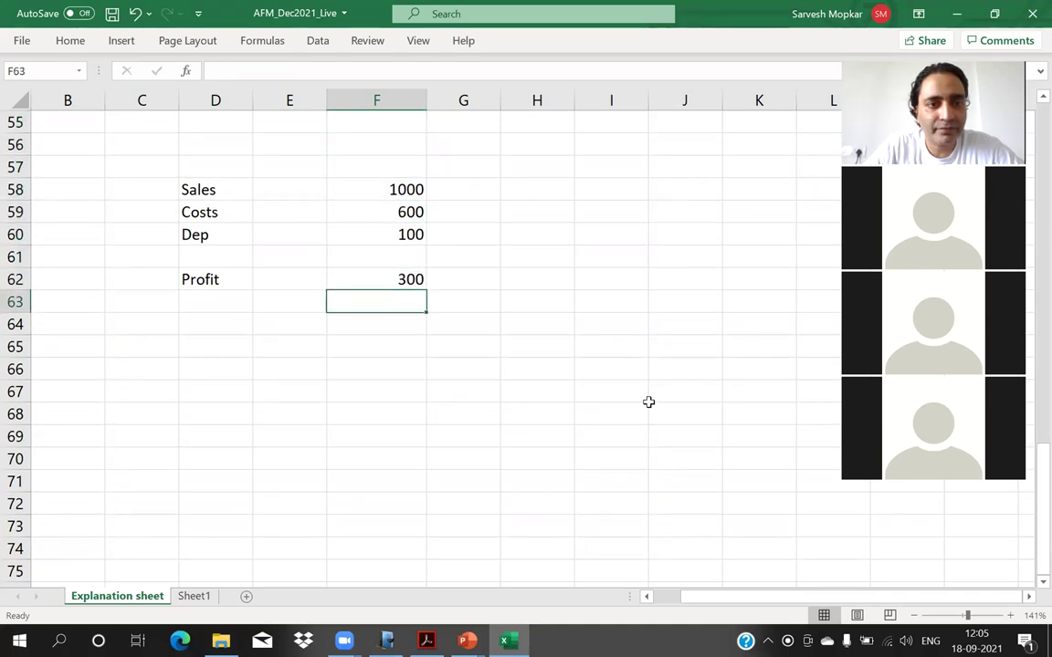
{"action": "key", "text": "Left"}
{"action": "key", "text": "Left"}
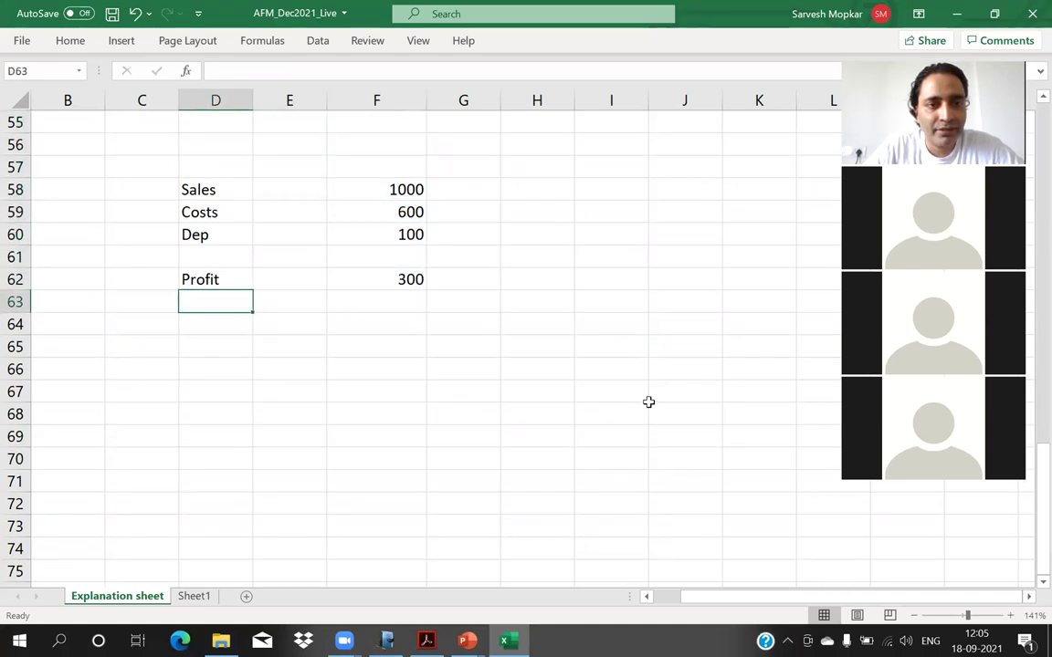
{"action": "key", "text": "Down"}
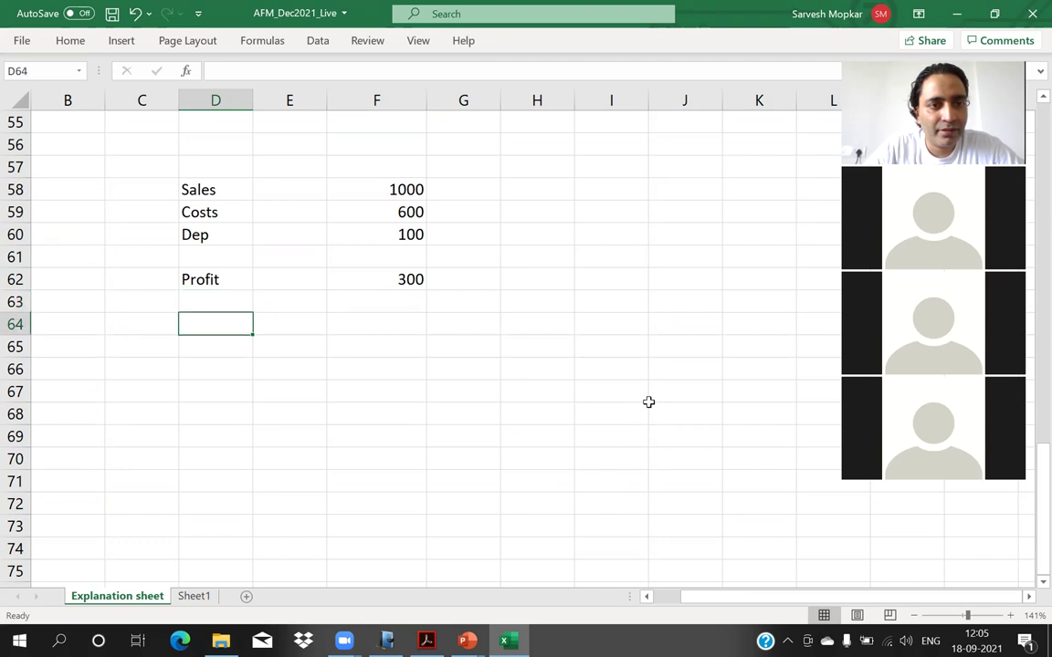
{"action": "type", "text": "Tsc"}
{"action": "key", "text": "BackSpace"}
{"action": "key", "text": "BackSpace"}
{"action": "type", "text": "ax"}
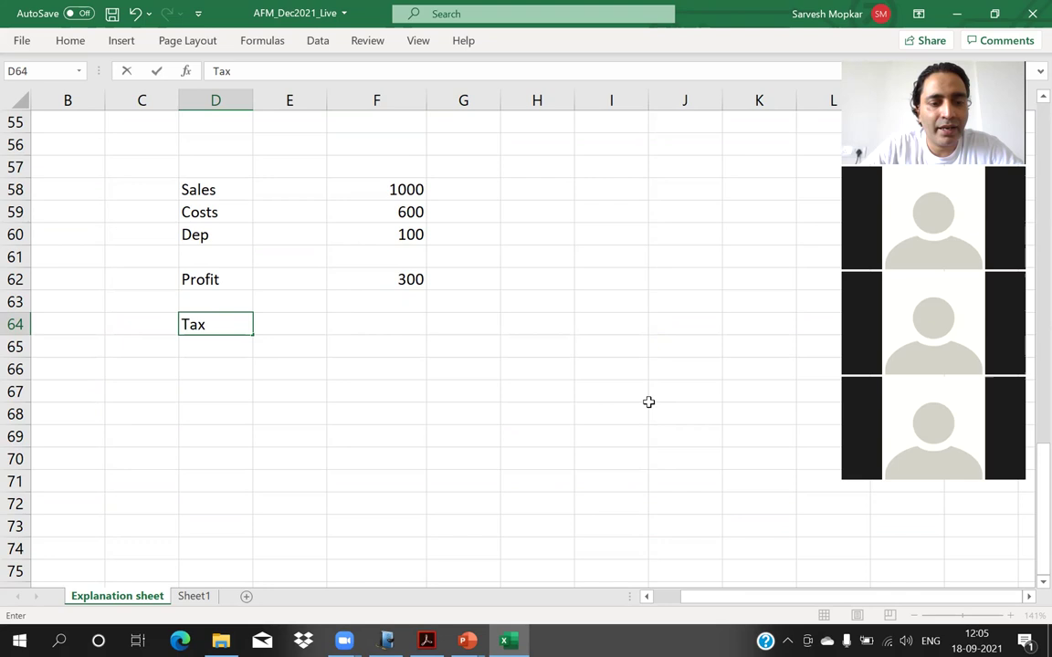
{"action": "type", "text": " @30%"}
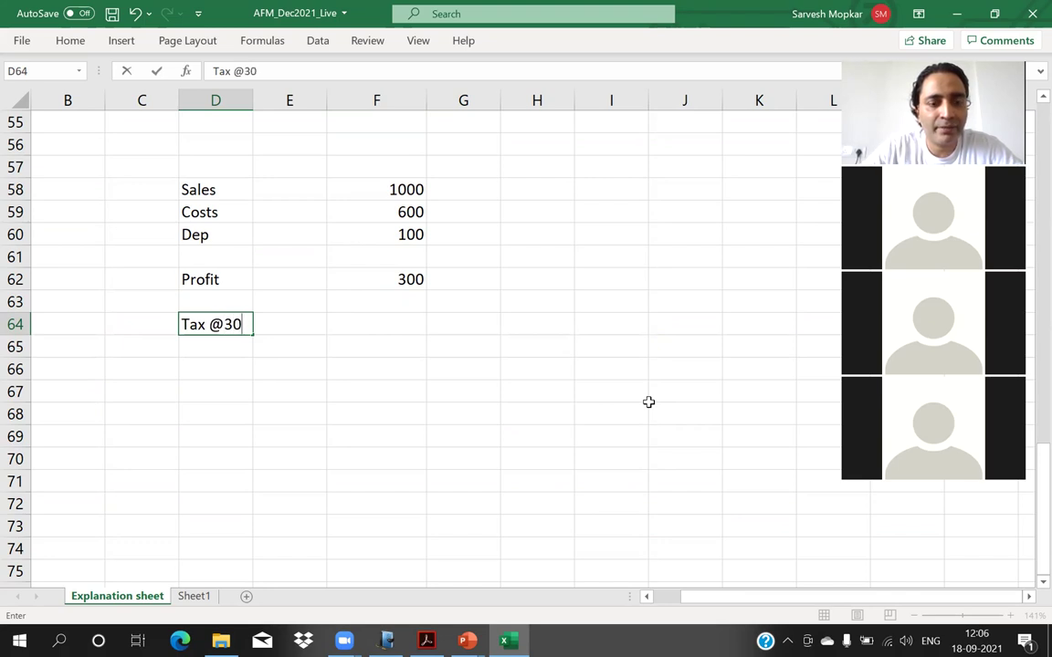
{"action": "key", "text": "Return"}
Calculate the tax in F64 as 30% of the profit (=0.3*F62).
{"action": "key", "text": "Up"}
{"action": "key", "text": "Right"}
{"action": "key", "text": "Right"}
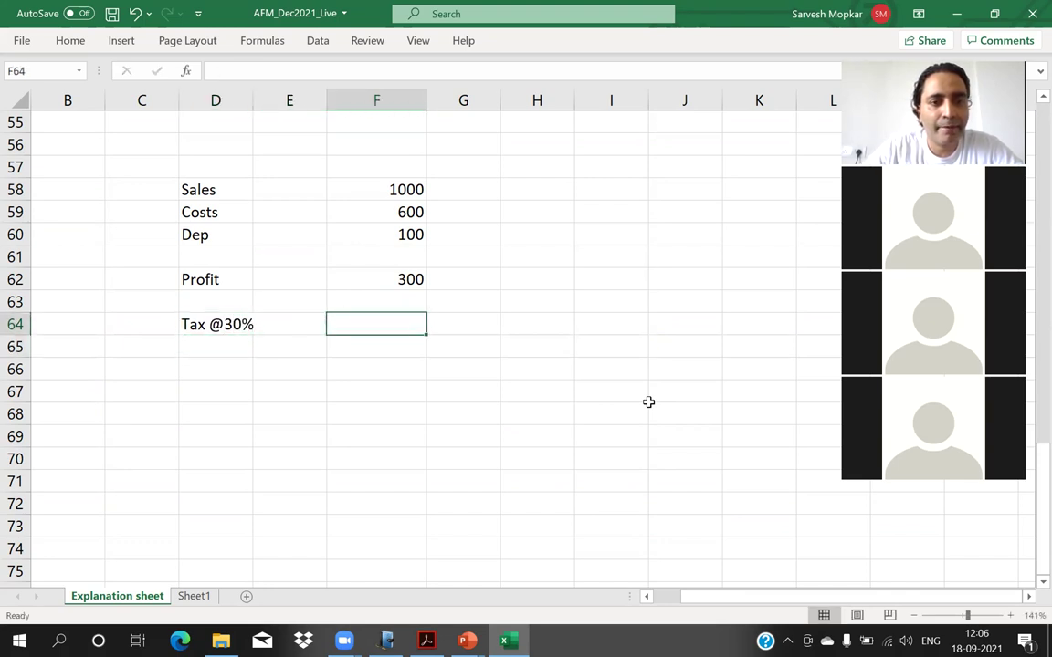
{"action": "type", "text": "=0."}
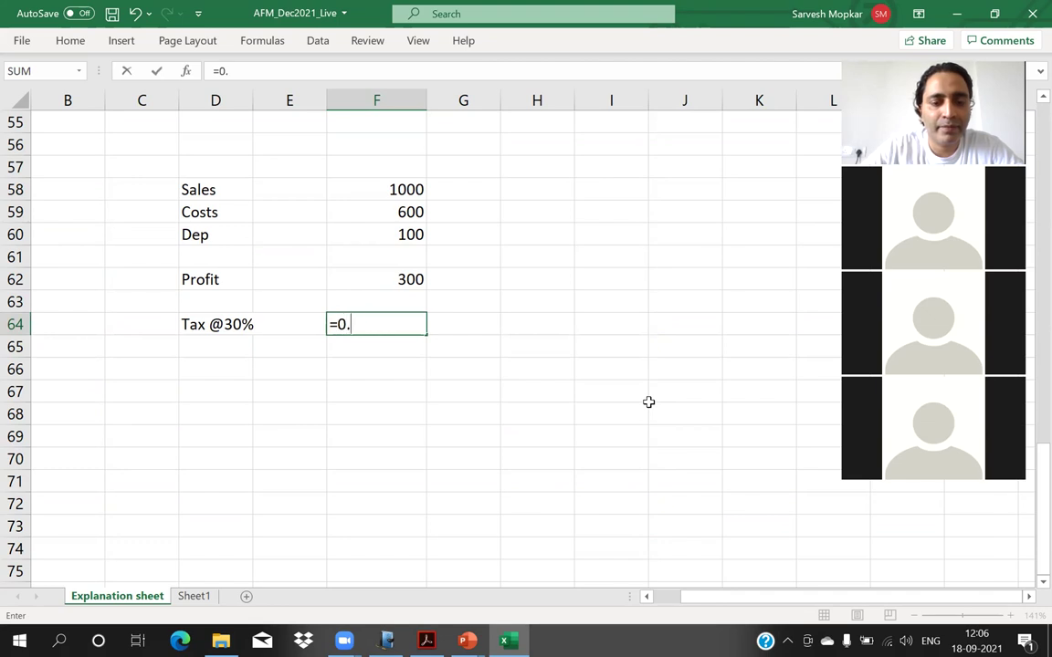
{"action": "type", "text": "3*"}
{"action": "key", "text": "Up"}
{"action": "key", "text": "Up"}
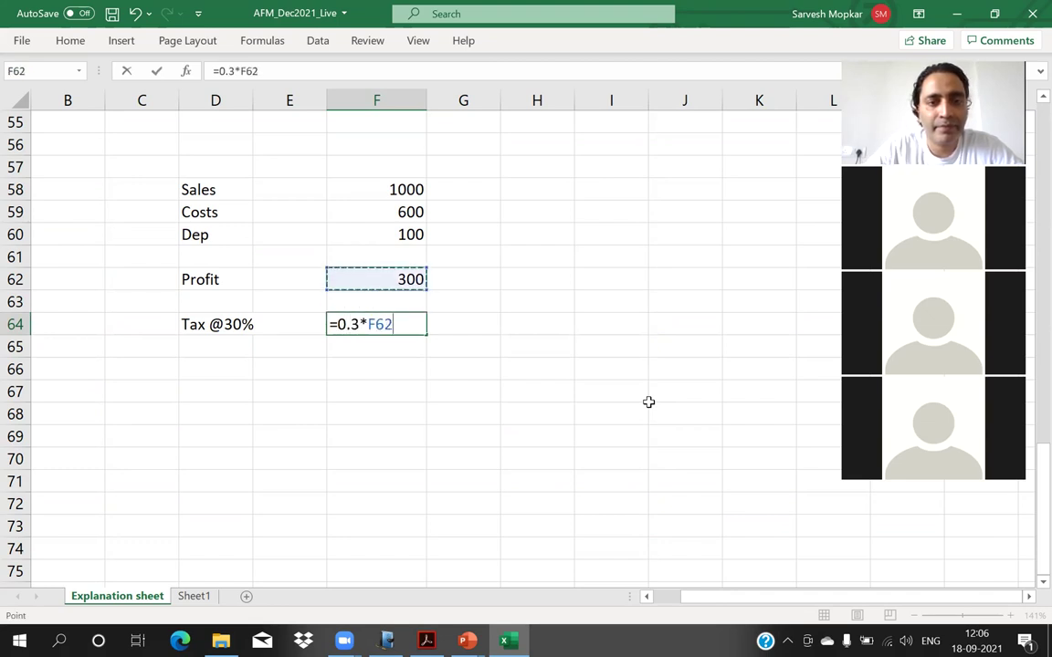
{"action": "key", "text": "Return"}
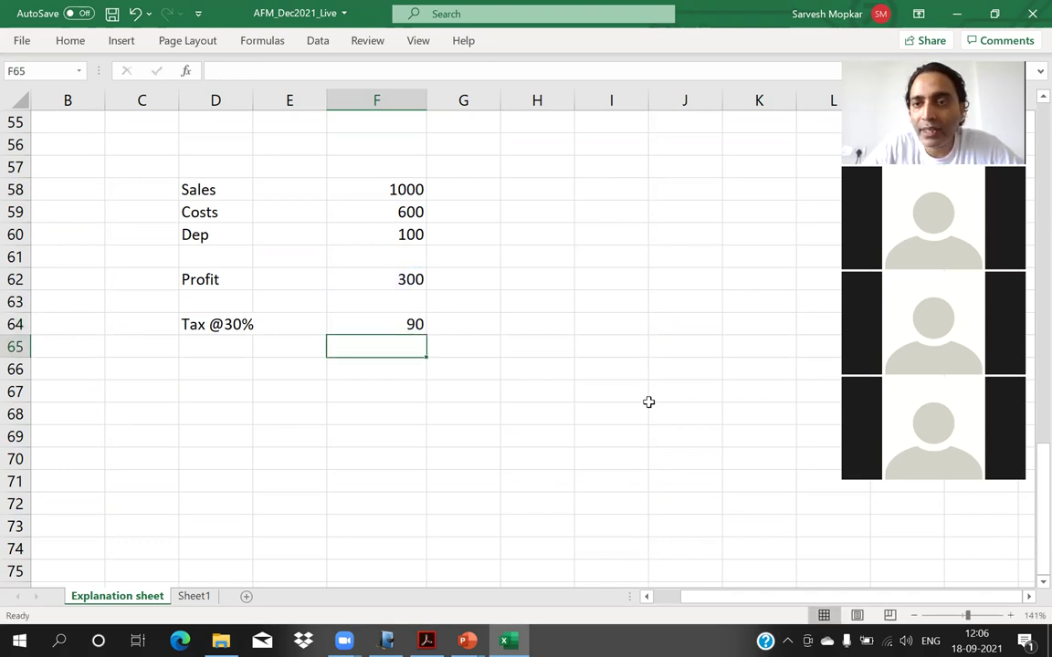
Label cell D66 as PAT, leaving one blank row below the tax row.
{"action": "key", "text": "Down"}
{"action": "key", "text": "Left"}
{"action": "key", "text": "Left"}
{"action": "type", "text": "PAT"}
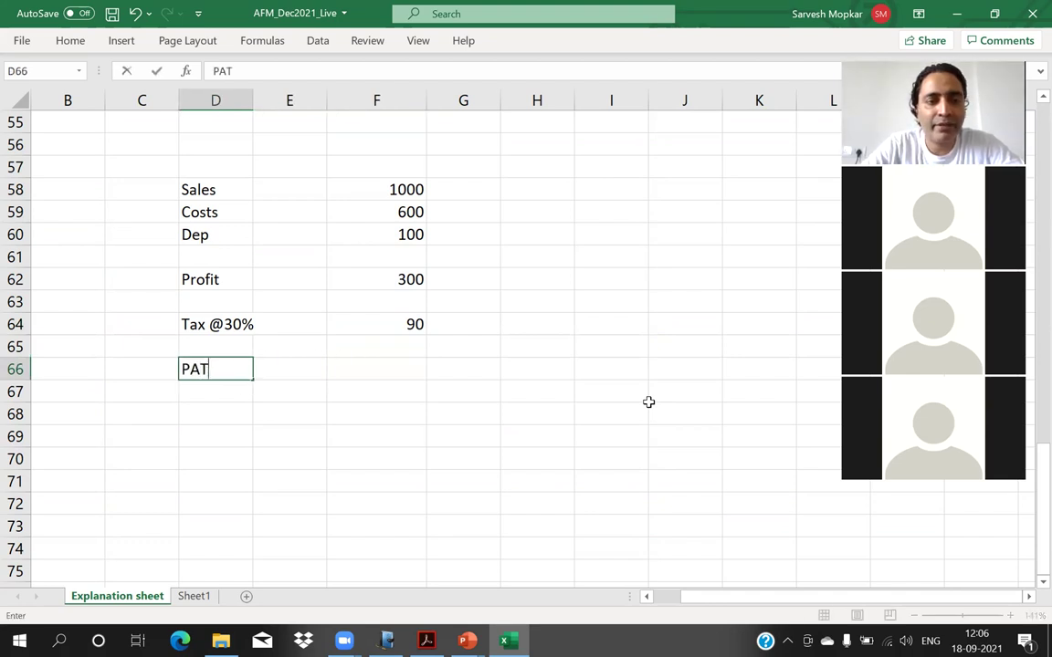
{"action": "key", "text": "Return"}
{"action": "key", "text": "Down"}
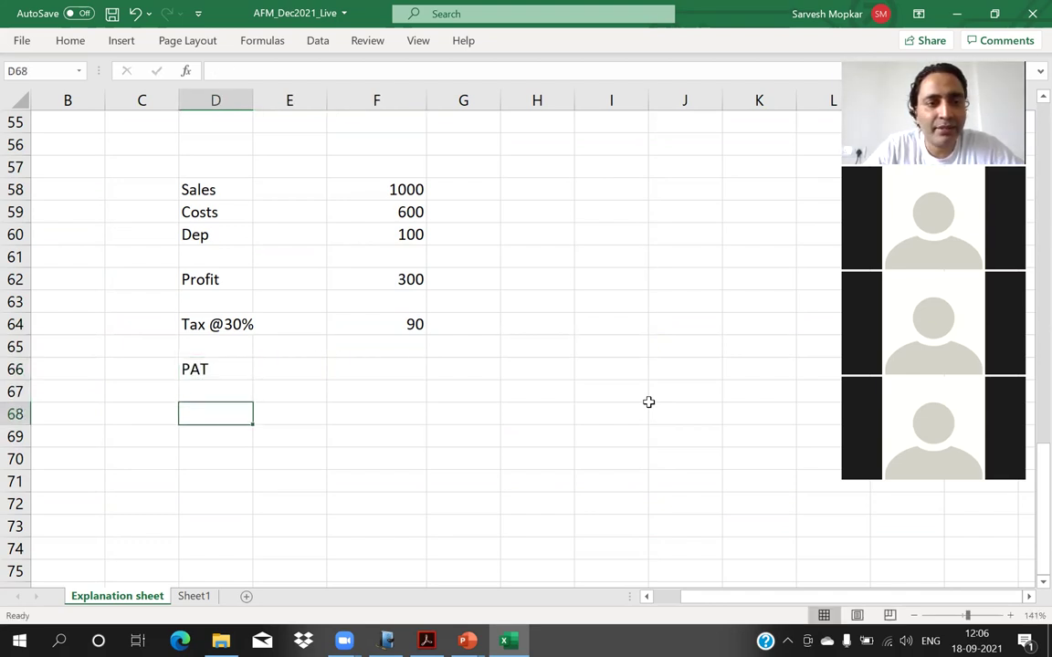
Calculate the PAT in F66 as profit minus tax (=F62-F64).
{"action": "key", "text": "Up"}
{"action": "key", "text": "Up"}
{"action": "key", "text": "Right"}
{"action": "key", "text": "Right"}
{"action": "type", "text": "="}
{"action": "key", "text": "Up"}
{"action": "key", "text": "Up"}
{"action": "key", "text": "Up"}
{"action": "key", "text": "Up"}
{"action": "type", "text": "-"}
{"action": "key", "text": "Up"}
{"action": "key", "text": "Up"}
{"action": "key", "text": "Return"}
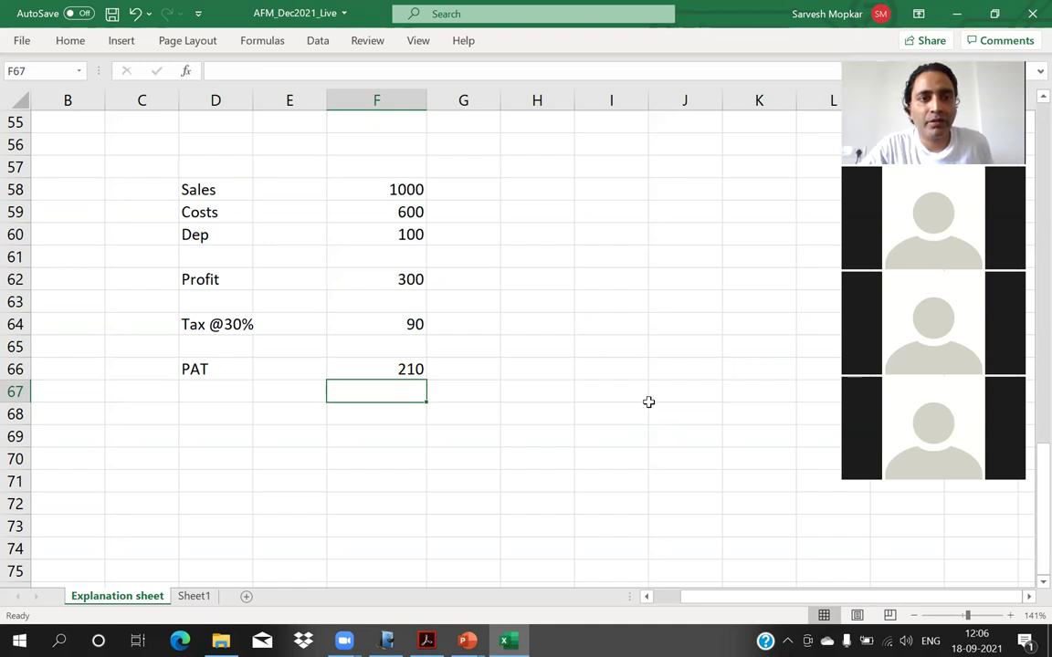
Label cell D68 as "Add back:" and D69 below it as "Dep".
{"action": "key", "text": "Down"}
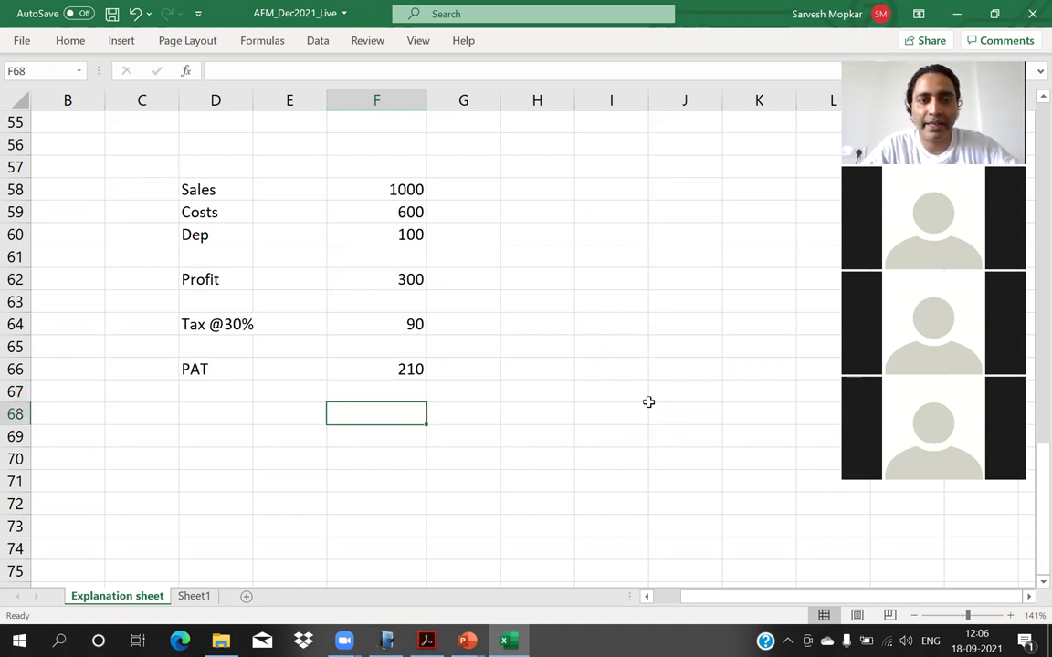
{"action": "key", "text": "Left"}
{"action": "key", "text": "Left"}
{"action": "type", "text": "Sdd"}
{"action": "key", "text": "BackSpace"}
{"action": "key", "text": "BackSpace"}
{"action": "key", "text": "BackSpace"}
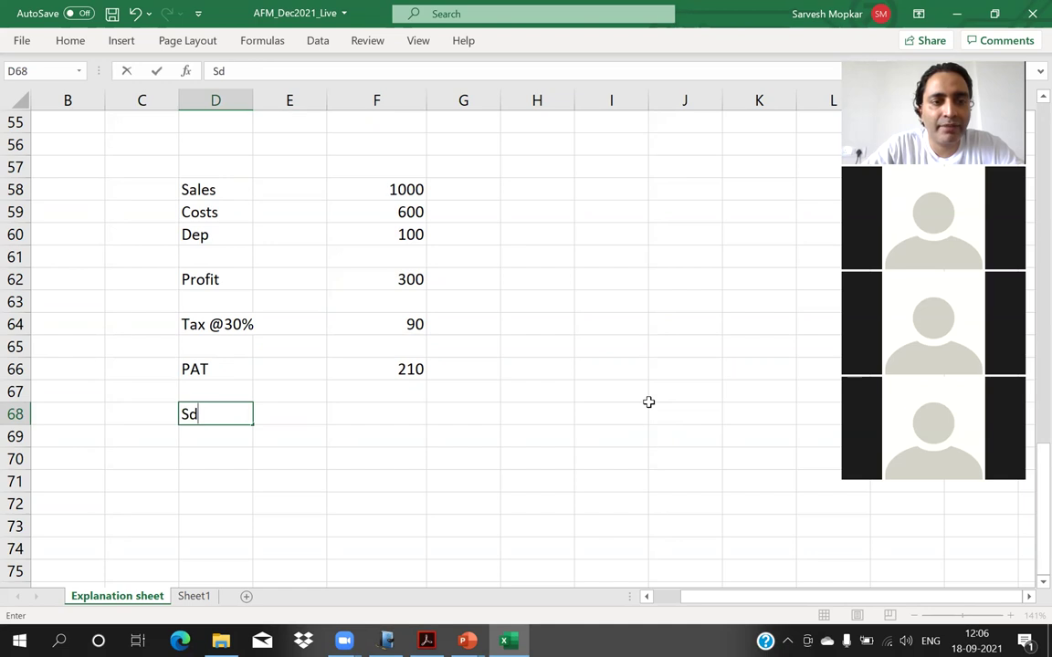
{"action": "type", "text": "Add ba"}
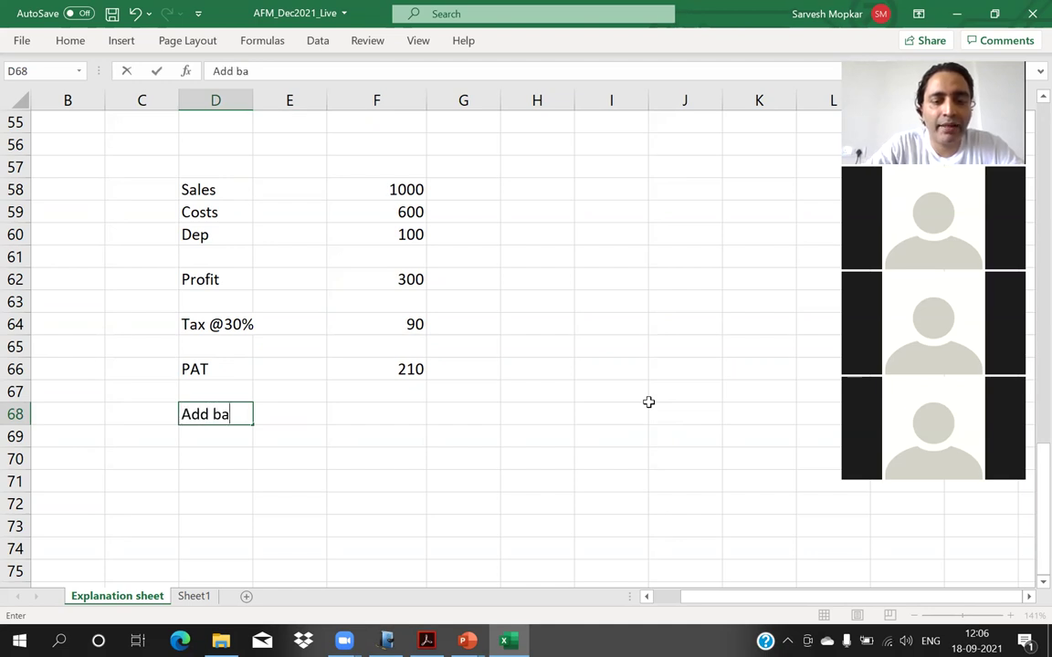
{"action": "type", "text": "ck:"}
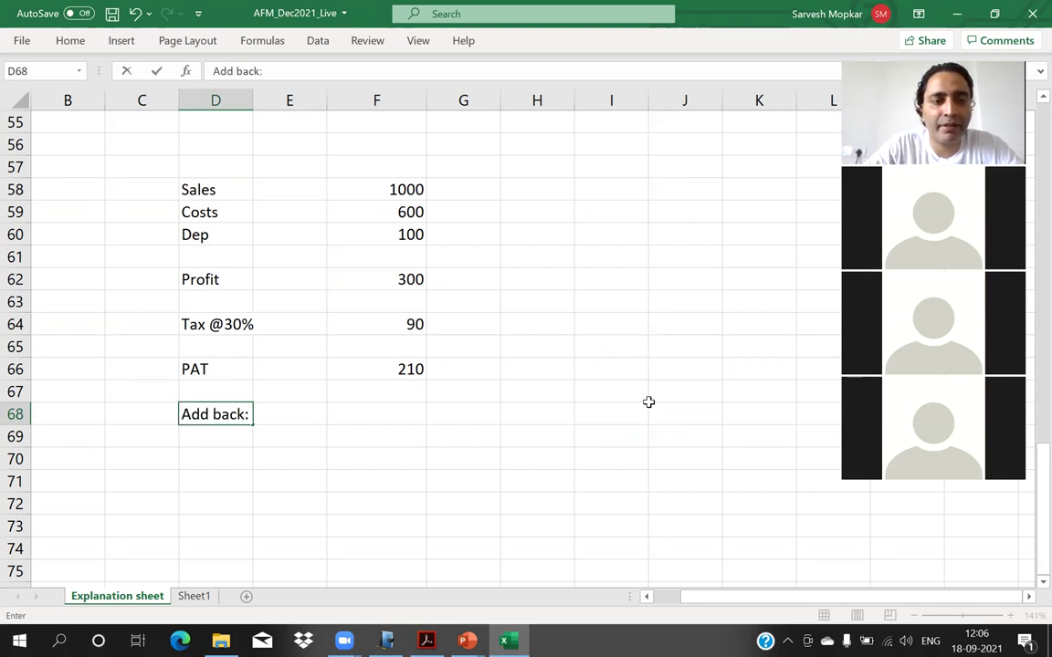
{"action": "key", "text": "Return"}
{"action": "type", "text": "Dep"}
{"action": "key", "text": "Return"}
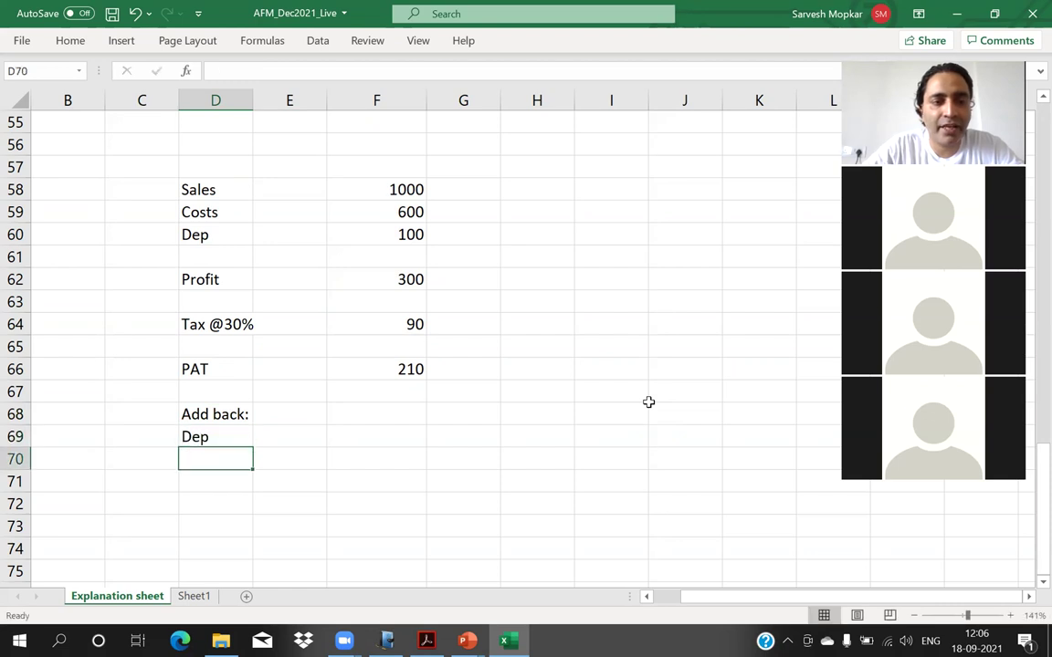
Enter the outflows as negatives: set Costs in F59 to -600 and Dep in F60 to -100.
{"action": "key", "text": "Up"}
{"action": "key", "text": "Up"}
{"action": "key", "text": "Up"}
{"action": "key", "text": "Up"}
{"action": "key", "text": "Up"}
{"action": "key", "text": "Up"}
{"action": "key", "text": "Up"}
{"action": "key", "text": "Up"}
{"action": "key", "text": "Up"}
{"action": "key", "text": "Up"}
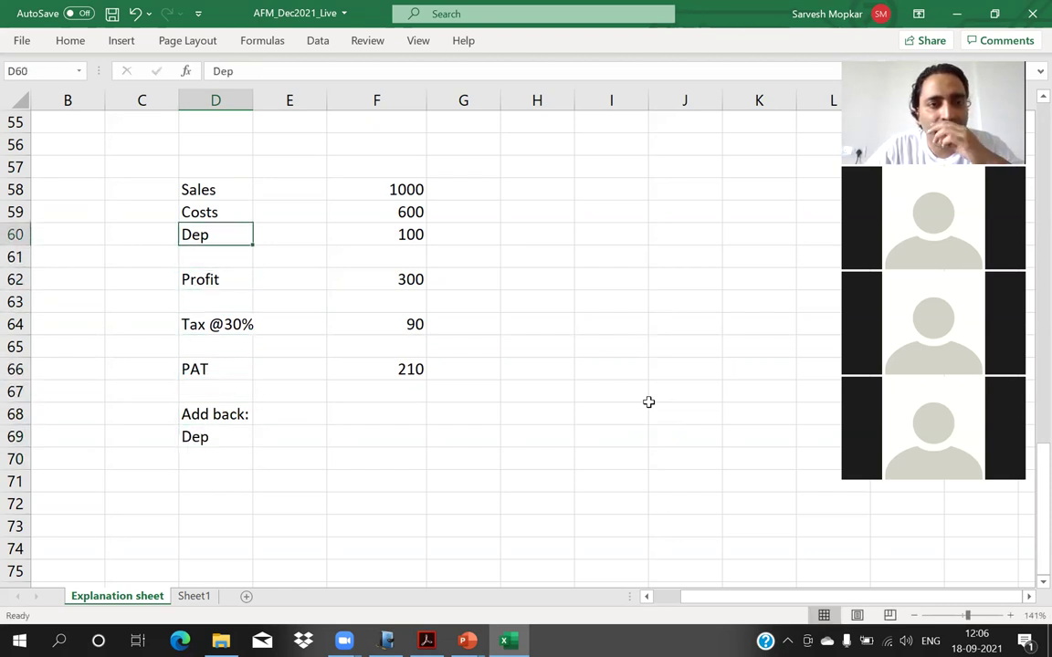
{"action": "key", "text": "Up"}
{"action": "key", "text": "Right"}
{"action": "key", "text": "Right"}
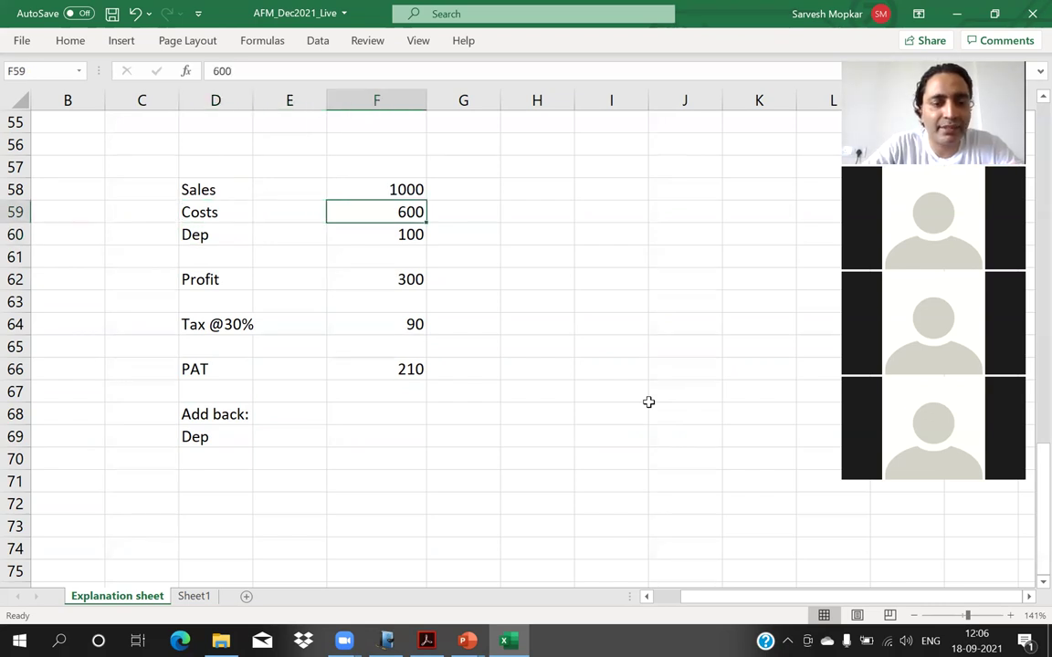
{"action": "type", "text": "-1"}
{"action": "key", "text": "Escape"}
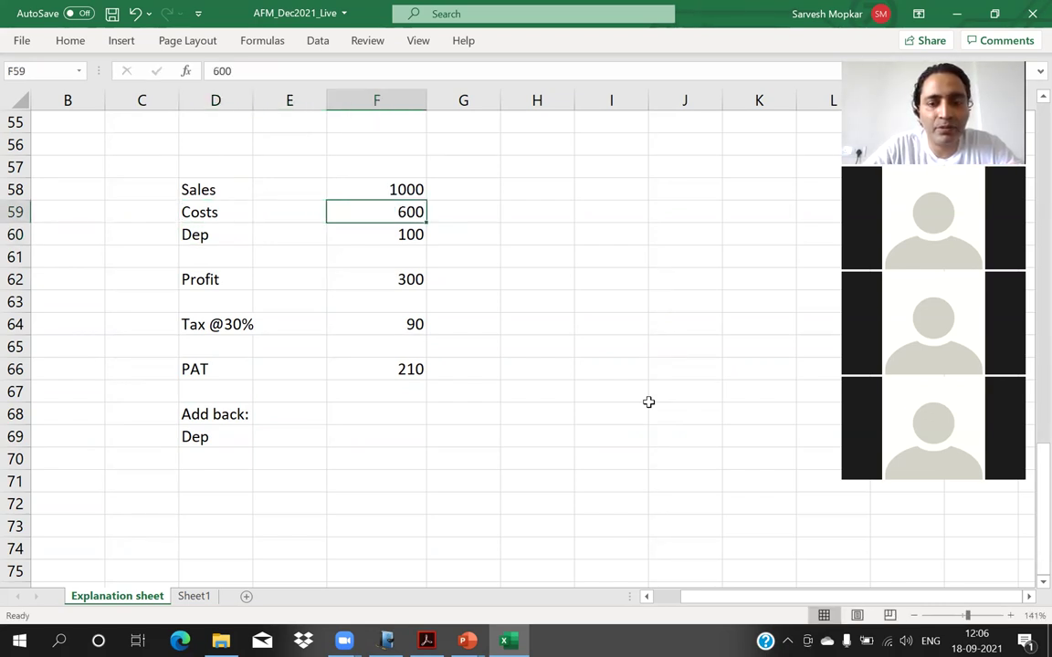
{"action": "type", "text": "-6--"}
{"action": "key", "text": "BackSpace"}
{"action": "key", "text": "BackSpace"}
{"action": "type", "text": "00"}
{"action": "key", "text": "Return"}
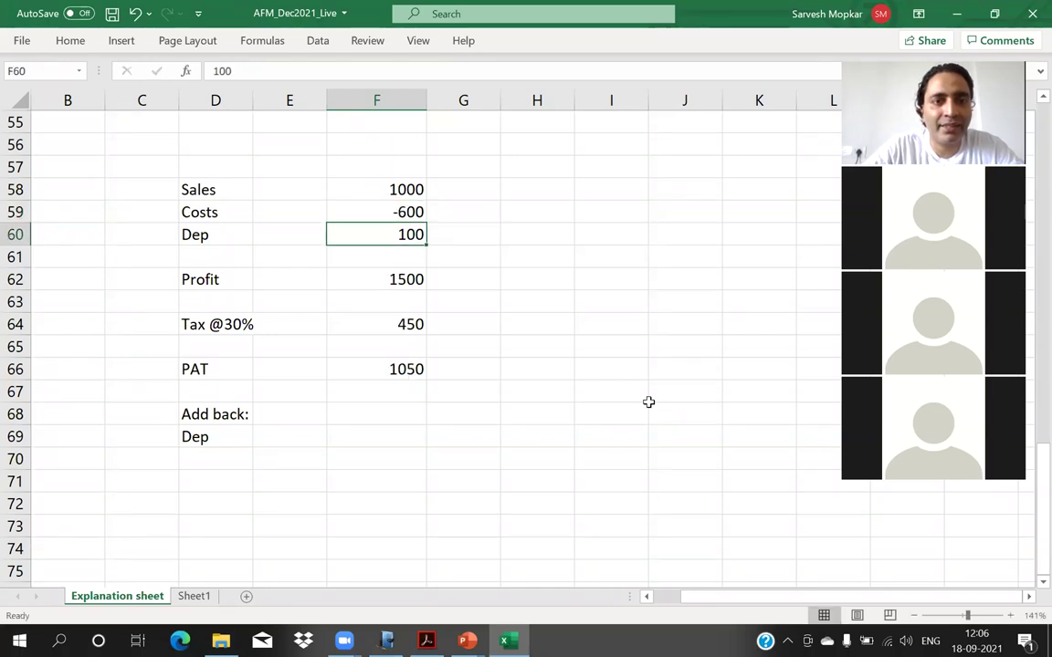
{"action": "type", "text": "-100"}
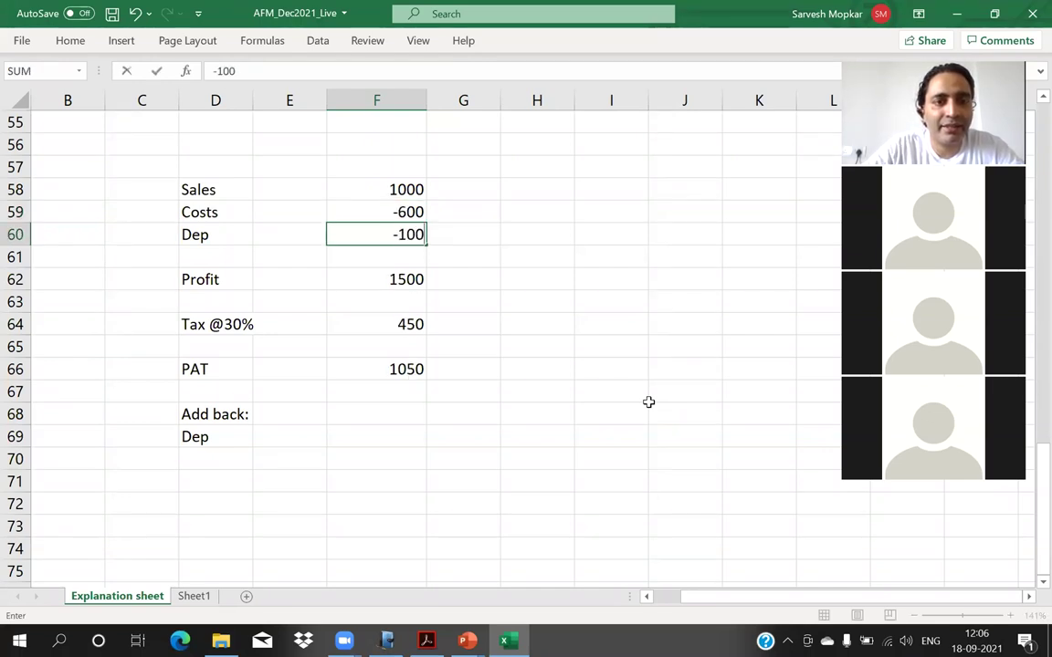
{"action": "key", "text": "Return"}
Replace the profit formula in F62 with a SUM over F58:F61.
{"action": "key", "text": "Down"}
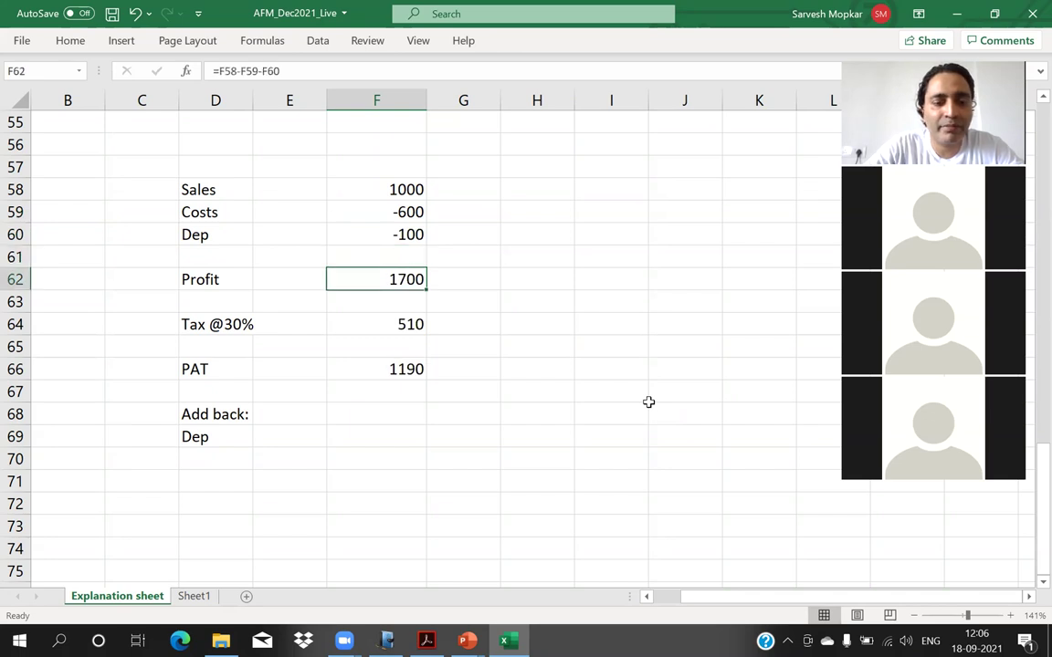
{"action": "type", "text": "=sum("}
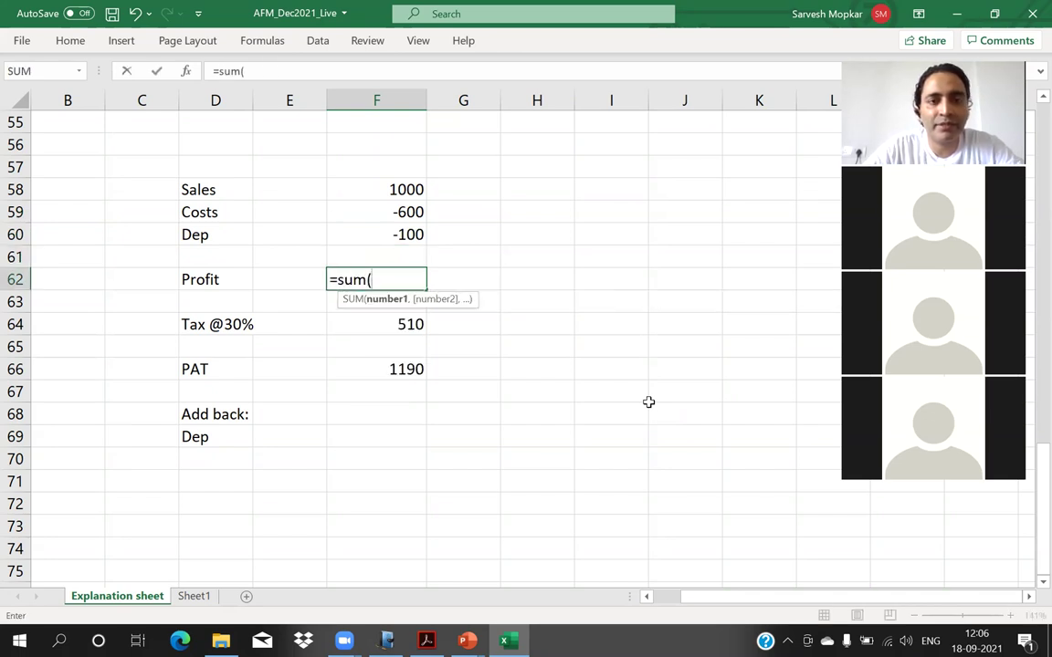
{"action": "key", "text": "Up"}
{"action": "key", "text": "shift+Up"}
{"action": "key", "text": "shift+Up"}
{"action": "key", "text": "shift+Up"}
{"action": "type", "text": ")"}
{"action": "key", "text": "Return"}
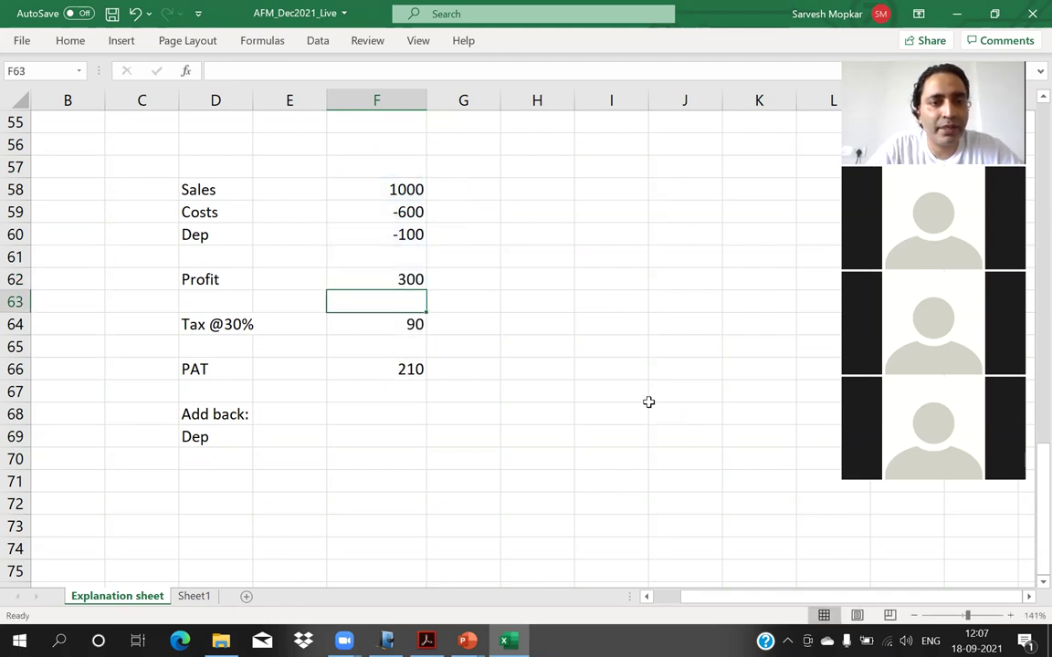
Edit the tax formula in F64 to give a negative amount (=-0.3*F62).
{"action": "key", "text": "Down"}
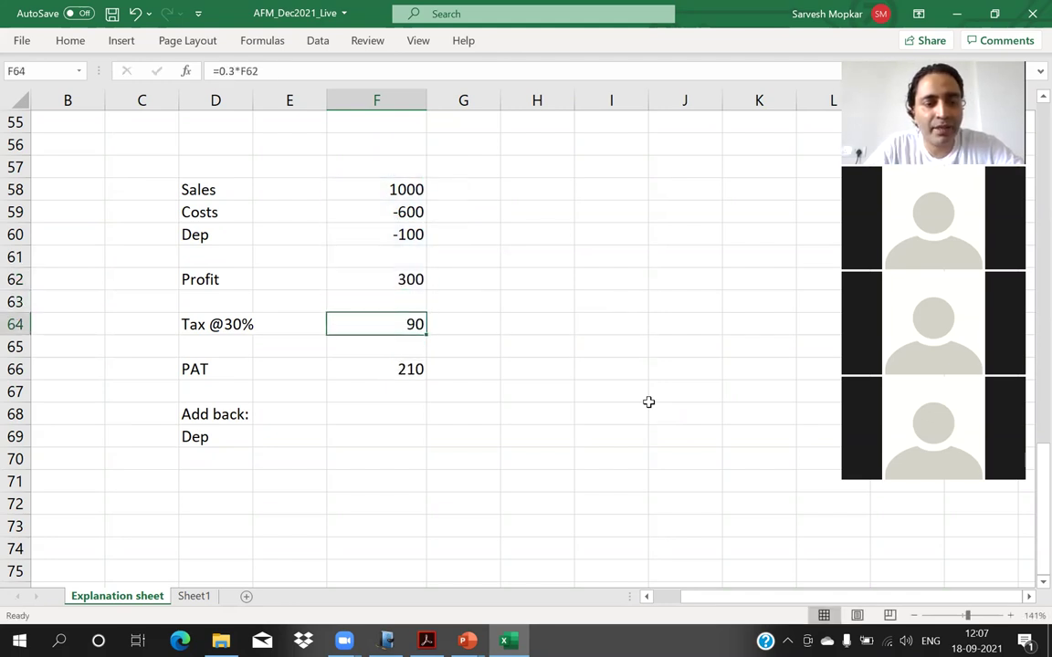
{"action": "key", "text": "F2"}
{"action": "key", "text": "Left"}
{"action": "key", "text": "Left"}
{"action": "key", "text": "Left"}
{"action": "key", "text": "Left"}
{"action": "key", "text": "Left"}
{"action": "key", "text": "Left"}
{"action": "key", "text": "Left"}
{"action": "type", "text": "-"}
{"action": "key", "text": "Return"}
Change the PAT formula in F66 to add profit and the negative tax (=F62+F64).
{"action": "key", "text": "Down"}
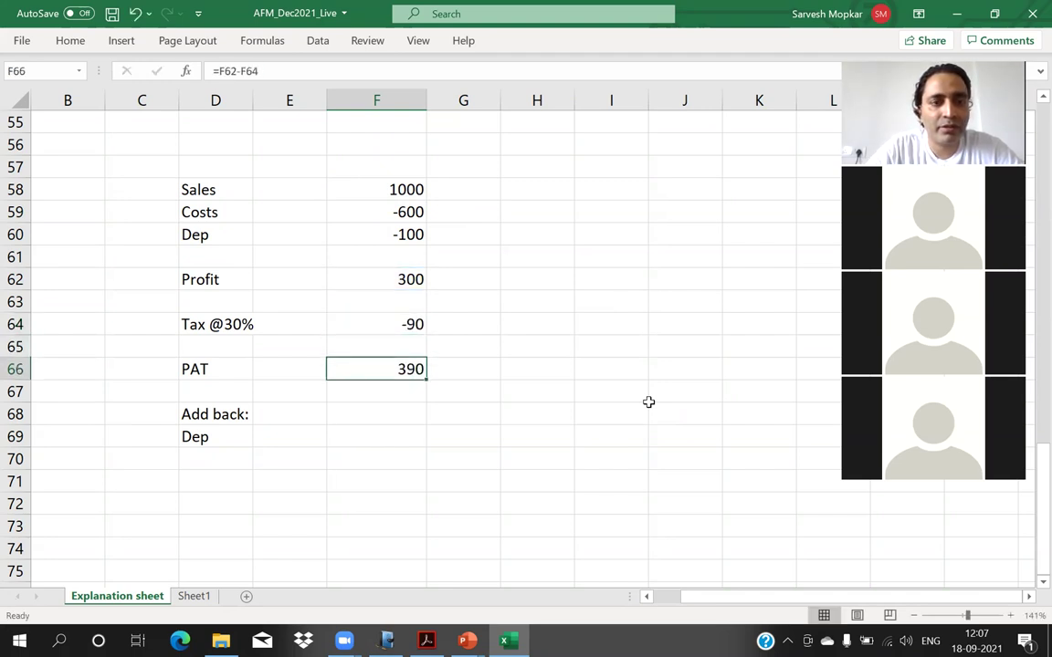
{"action": "type", "text": "="}
{"action": "key", "text": "Up"}
{"action": "key", "text": "Up"}
{"action": "key", "text": "Up"}
{"action": "key", "text": "Up"}
{"action": "type", "text": "+"}
{"action": "key", "text": "Up"}
{"action": "key", "text": "Up"}
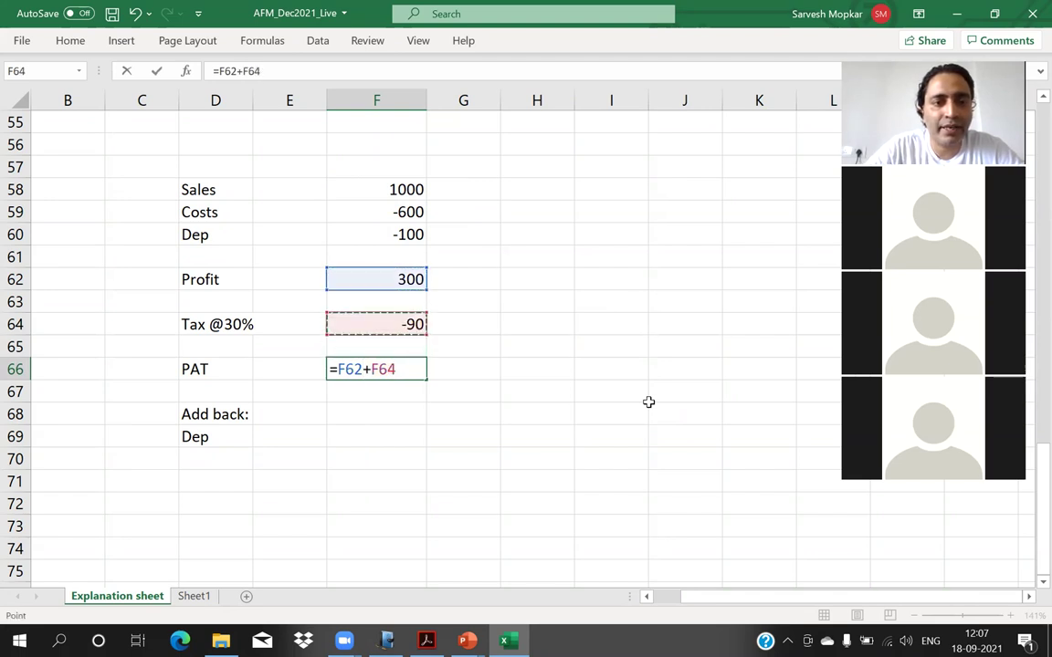
{"action": "key", "text": "Return"}
Add back the depreciation in F68 by reversing the sign of the Dep amount (-F60).
{"action": "key", "text": "Down"}
{"action": "key", "text": "Up"}
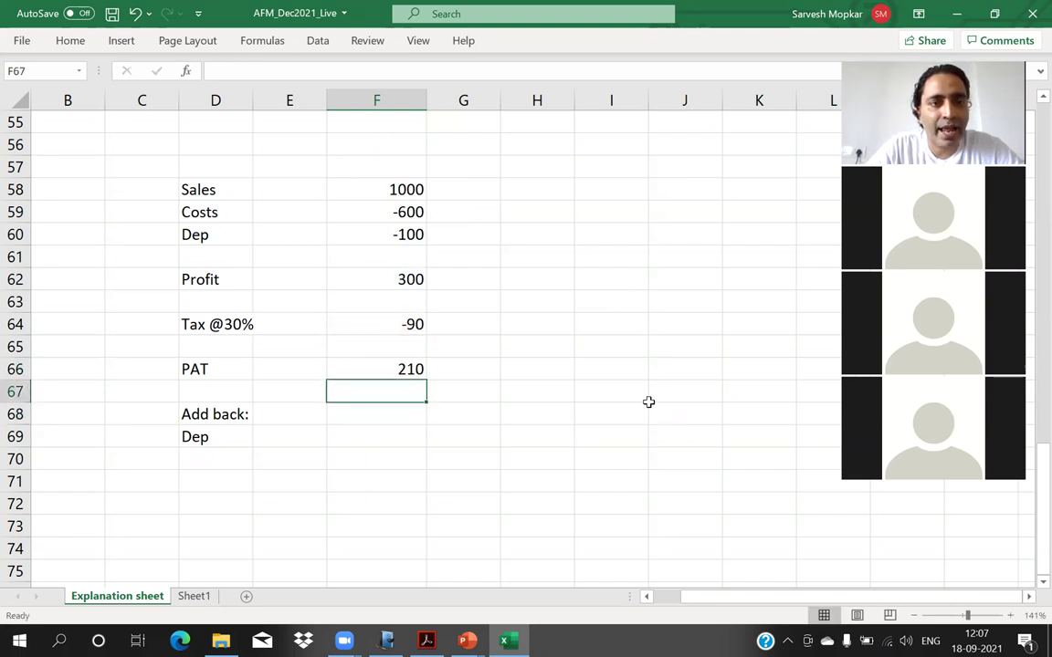
{"action": "key", "text": "Up"}
{"action": "key", "text": "Up"}
{"action": "key", "text": "Up"}
{"action": "key", "text": "Up"}
{"action": "key", "text": "Up"}
{"action": "key", "text": "Down"}
{"action": "key", "text": "Down"}
{"action": "key", "text": "Down"}
{"action": "key", "text": "Down"}
{"action": "key", "text": "Down"}
{"action": "key", "text": "Down"}
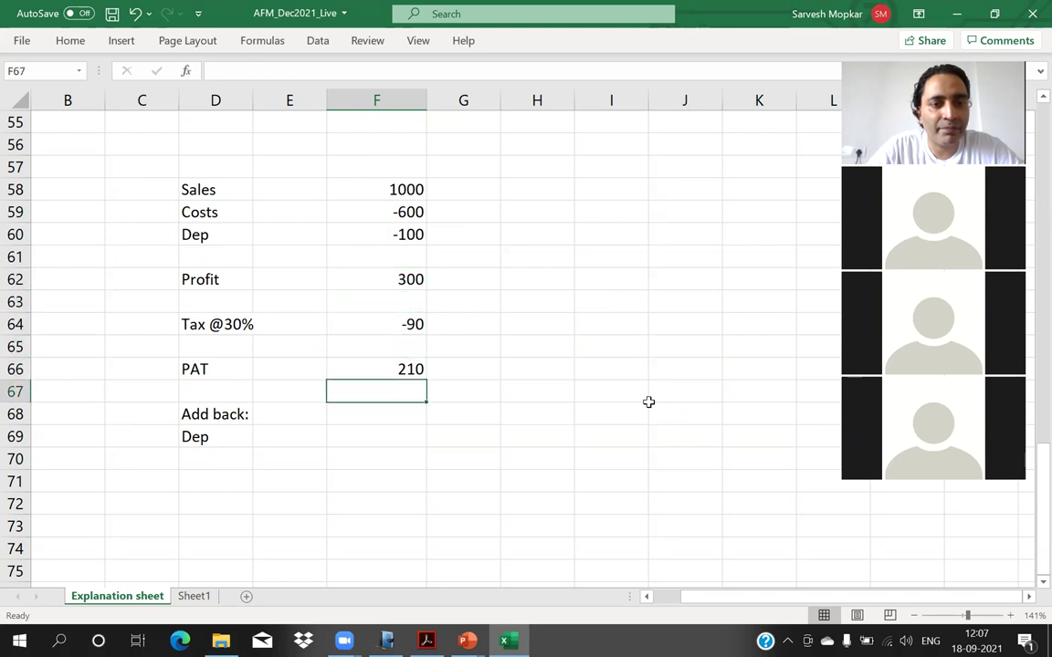
{"action": "type", "text": "-"}
{"action": "key", "text": "Up"}
{"action": "key", "text": "Up"}
{"action": "key", "text": "Up"}
{"action": "key", "text": "Up"}
{"action": "key", "text": "Up"}
{"action": "key", "text": "Up"}
{"action": "key", "text": "Up"}
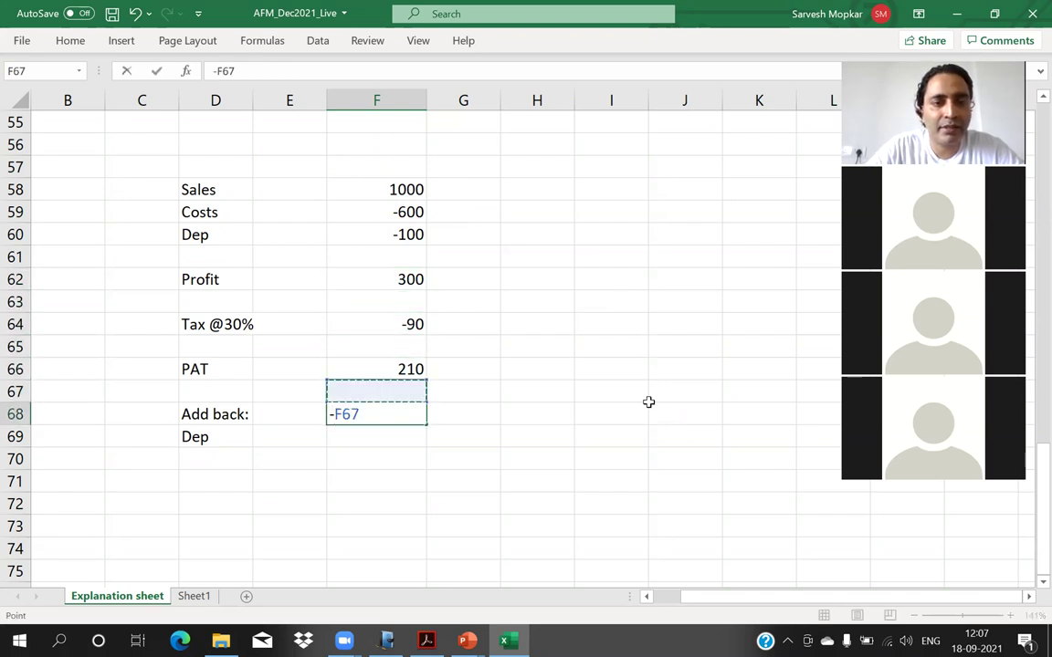
{"action": "key", "text": "Up"}
{"action": "key", "text": "Return"}
Label cell D71 as CFAT, leaving one blank row below the add-back Dep label.
{"action": "key", "text": "Down"}
{"action": "key", "text": "Down"}
{"action": "key", "text": "Left"}
{"action": "key", "text": "Left"}
{"action": "type", "text": "CFAY"}
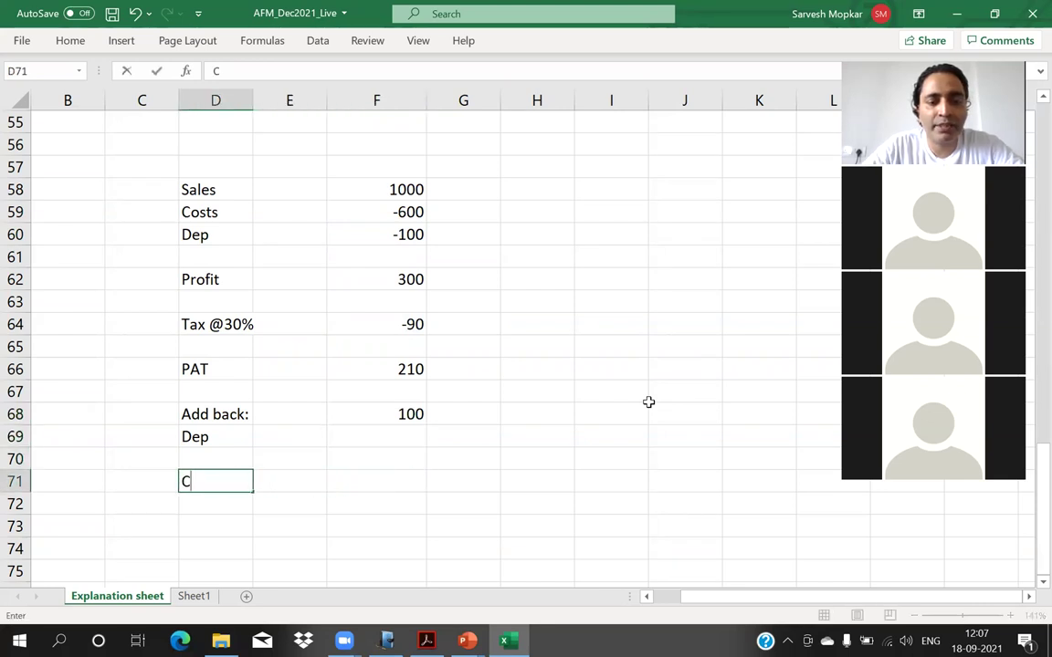
{"action": "key", "text": "BackSpace"}
{"action": "type", "text": "T"}
{"action": "key", "text": "Return"}
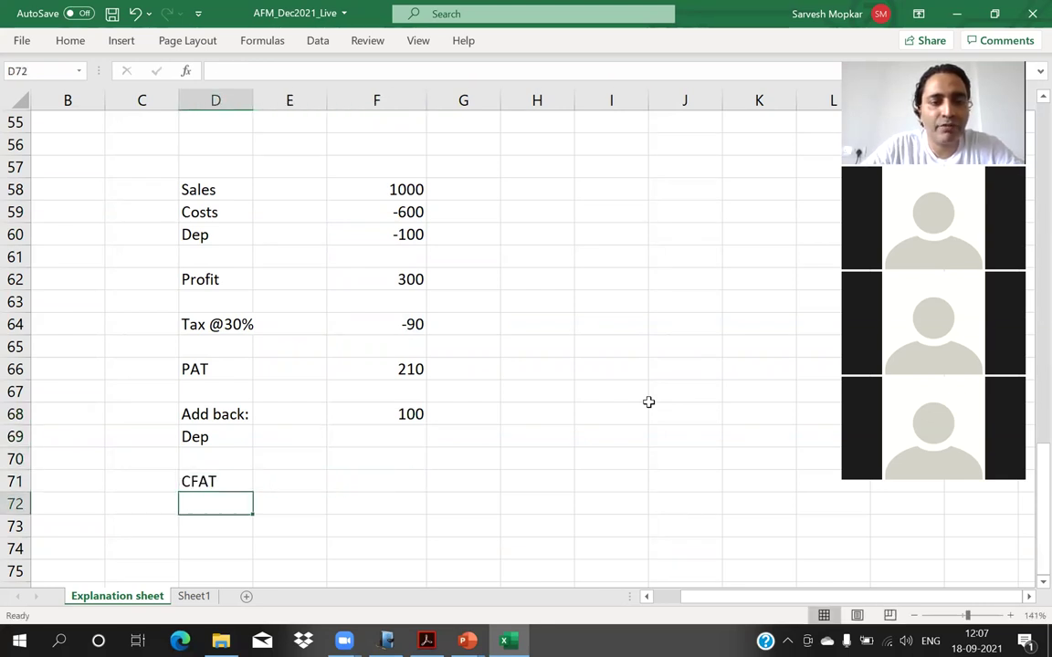
Calculate the CFAT in F71 as PAT plus the depreciation added back (=F66+F68).
{"action": "key", "text": "Up"}
{"action": "key", "text": "Right"}
{"action": "key", "text": "Right"}
{"action": "key", "text": "Right"}
{"action": "key", "text": "Left"}
{"action": "type", "text": "="}
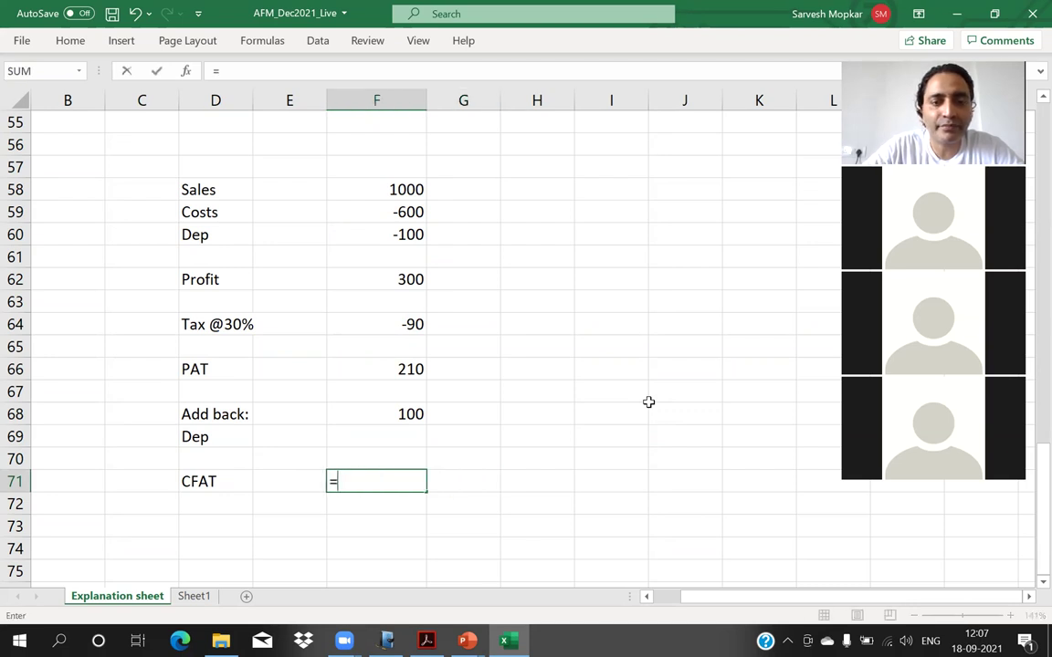
{"action": "key", "text": "Up"}
{"action": "key", "text": "Up"}
{"action": "key", "text": "Up"}
{"action": "key", "text": "Up"}
{"action": "key", "text": "Up"}
{"action": "type", "text": "+"}
{"action": "key", "text": "Up"}
{"action": "key", "text": "Up"}
{"action": "key", "text": "Up"}
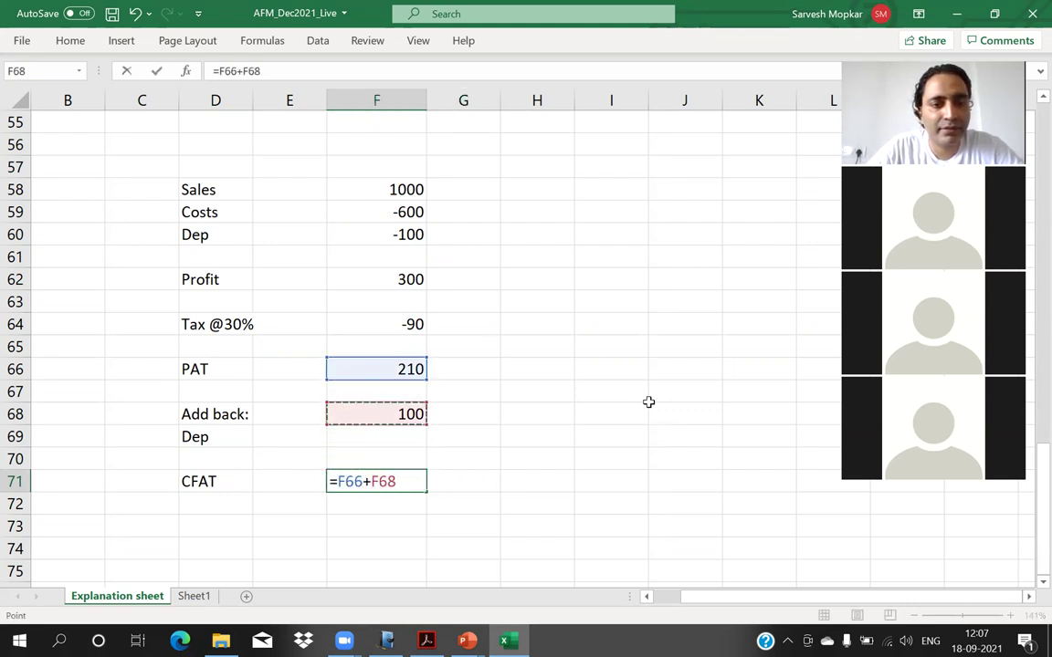
{"action": "key", "text": "Return"}
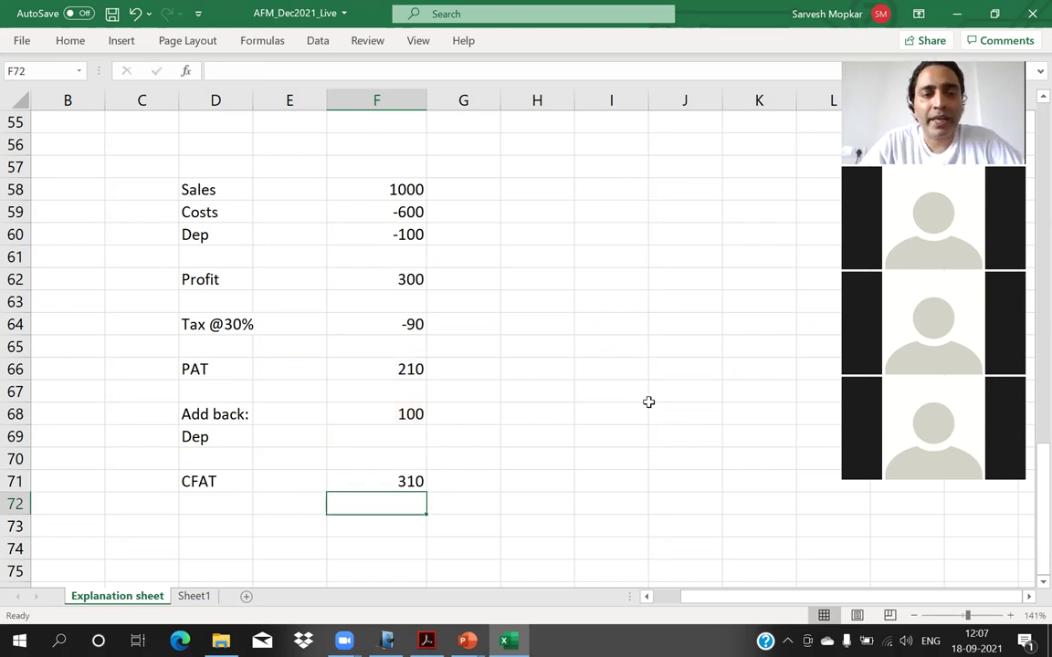
Review the PAT, depreciation add-back and CFAT rows of the example.
{"action": "key", "text": "Left"}
{"action": "key", "text": "Left"}
{"action": "key", "text": "Left"}
{"action": "key", "text": "Up"}
{"action": "key", "text": "Up"}
{"action": "key", "text": "Up"}
{"action": "key", "text": "Up"}
{"action": "key", "text": "Up"}
{"action": "key", "text": "Up"}
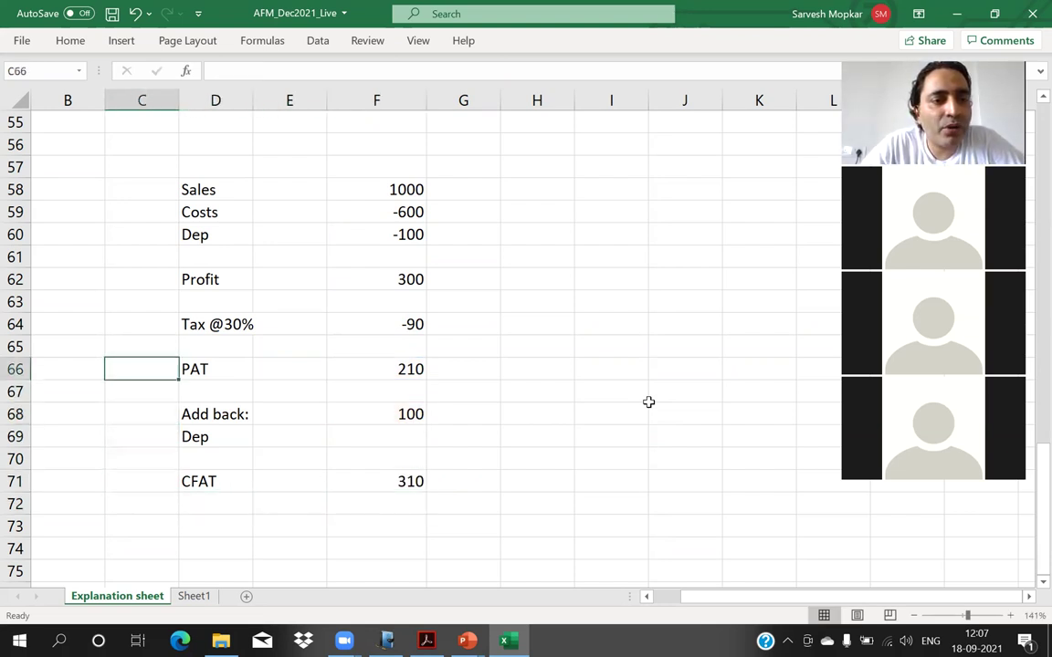
Review the example's amounts in column F from Sales down to Tax and PAT.
{"action": "key", "text": "Right"}
{"action": "key", "text": "Right"}
{"action": "key", "text": "Right"}
{"action": "key", "text": "Up"}
{"action": "key", "text": "Up"}
{"action": "key", "text": "Up"}
{"action": "key", "text": "Up"}
{"action": "key", "text": "Up"}
{"action": "key", "text": "Up"}
{"action": "key", "text": "Up"}
{"action": "key", "text": "Up"}
{"action": "key", "text": "Up"}
{"action": "key", "text": "Down"}
{"action": "key", "text": "Down"}
{"action": "key", "text": "Down"}
{"action": "key", "text": "Down"}
{"action": "key", "text": "Down"}
{"action": "key", "text": "Down"}
{"action": "key", "text": "Down"}
{"action": "key", "text": "Down"}
{"action": "key", "text": "Down"}
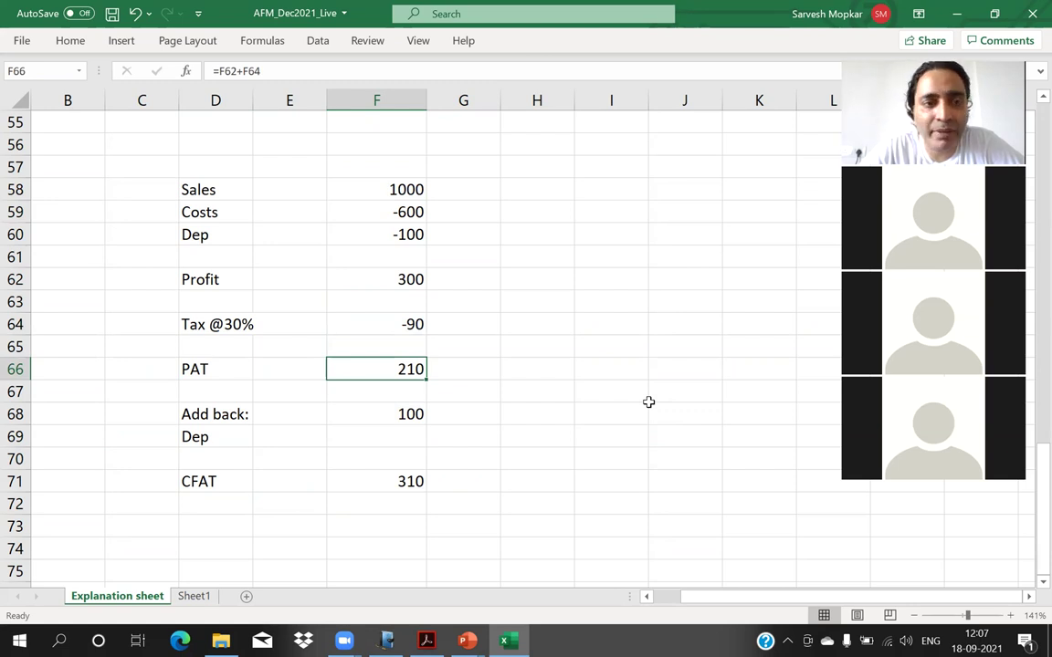
{"action": "key", "text": "Up"}
{"action": "key", "text": "Up"}
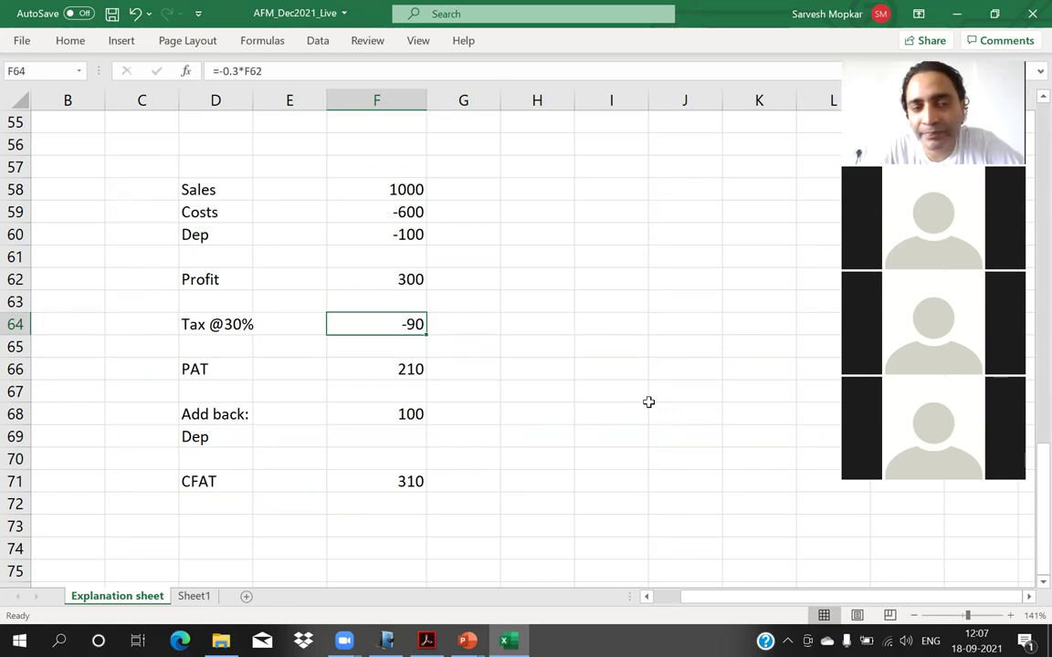
Clear the Dep amount in F60 to see the example's tax and CFAT without depreciation.
{"action": "key", "text": "Up"}
{"action": "key", "text": "Up"}
{"action": "key", "text": "Up"}
{"action": "key", "text": "Up"}
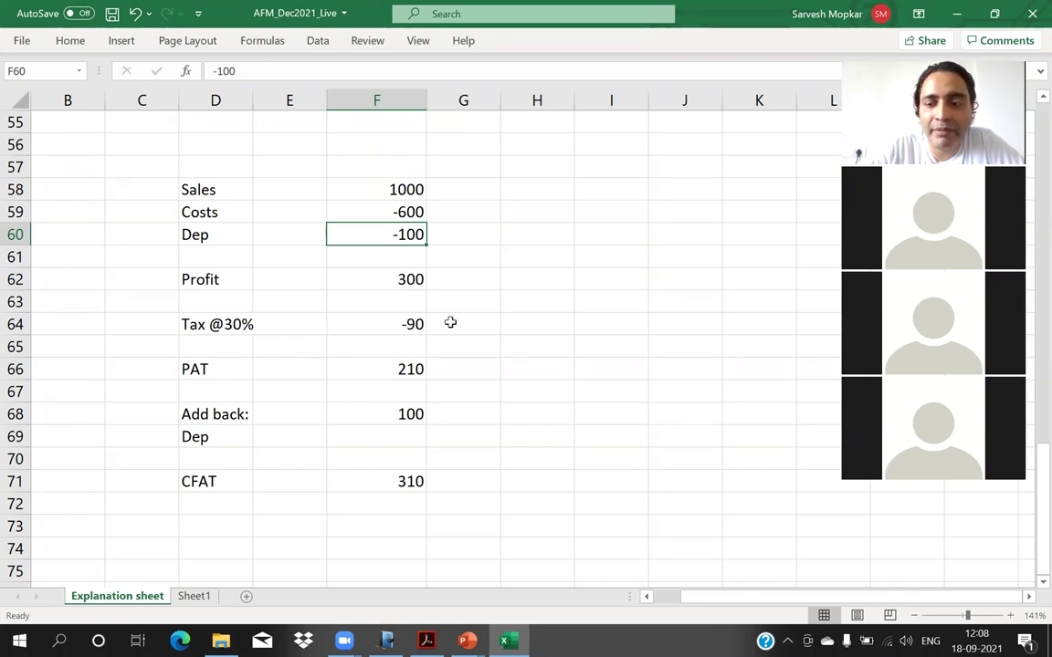
{"action": "key", "text": "Delete"}
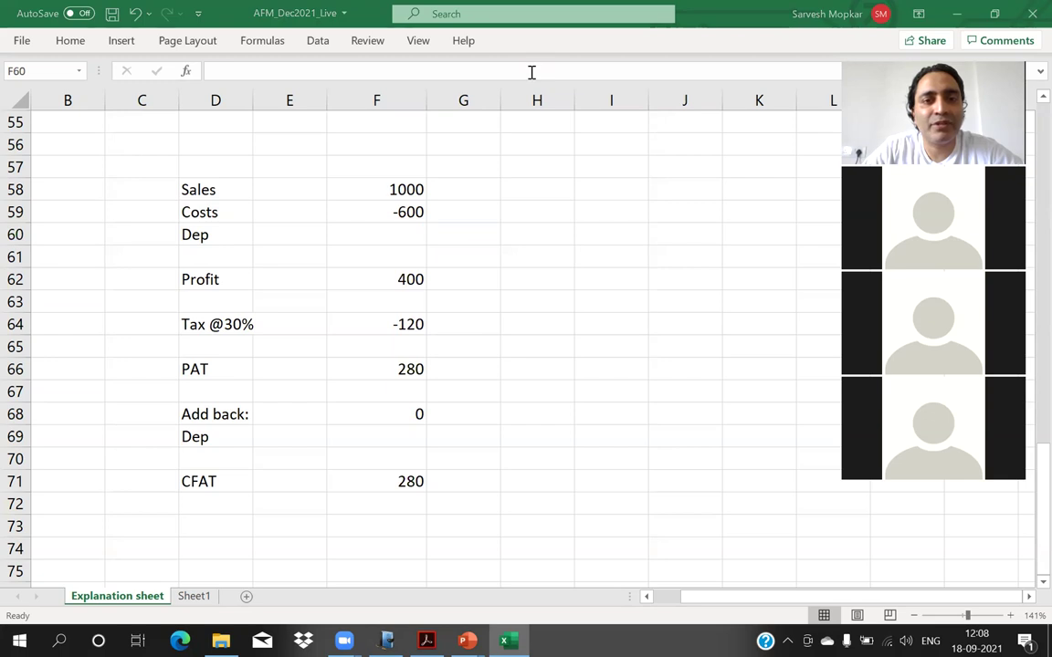
{"action": "left_click", "coordinate": [537, 255]}
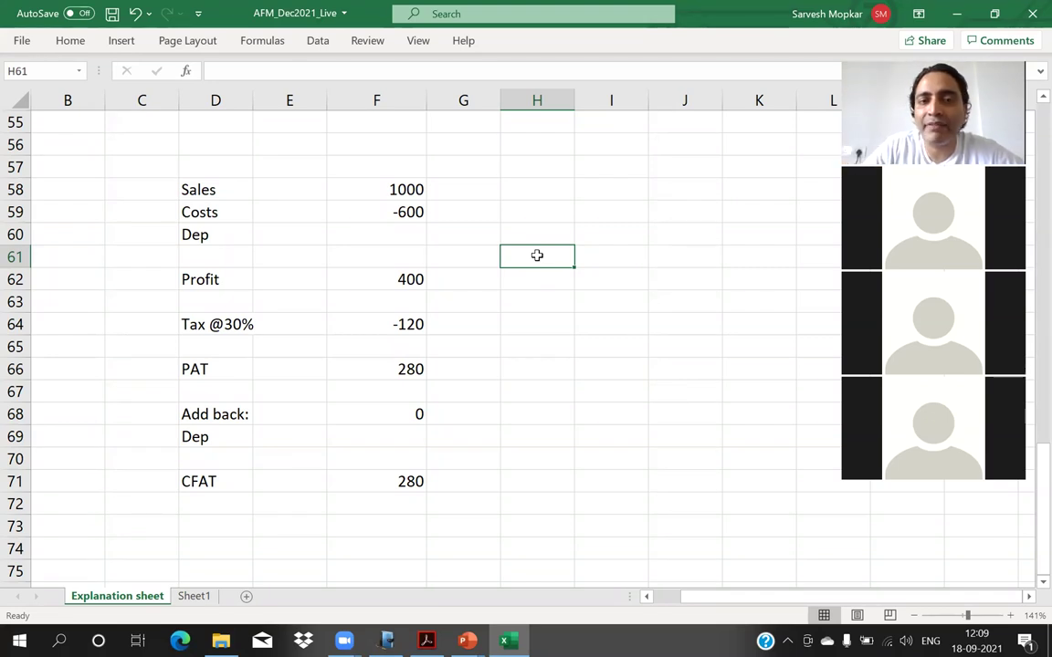
Restore the Dep amount in F60 to -100.
{"action": "key", "text": "Left"}
{"action": "key", "text": "Left"}
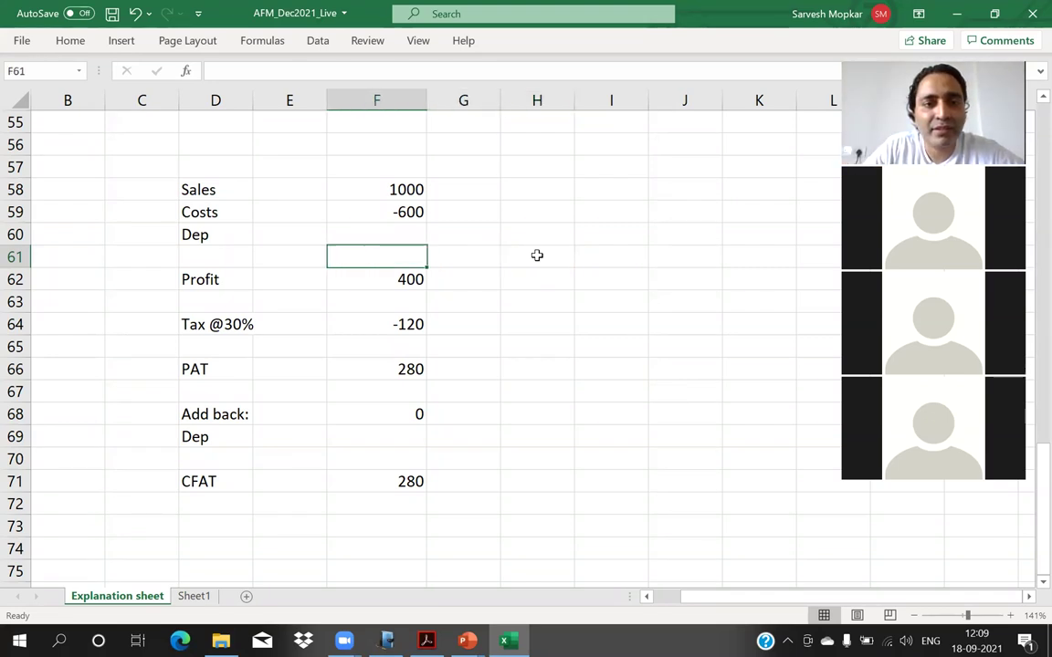
{"action": "key", "text": "Up"}
{"action": "type", "text": "-100"}
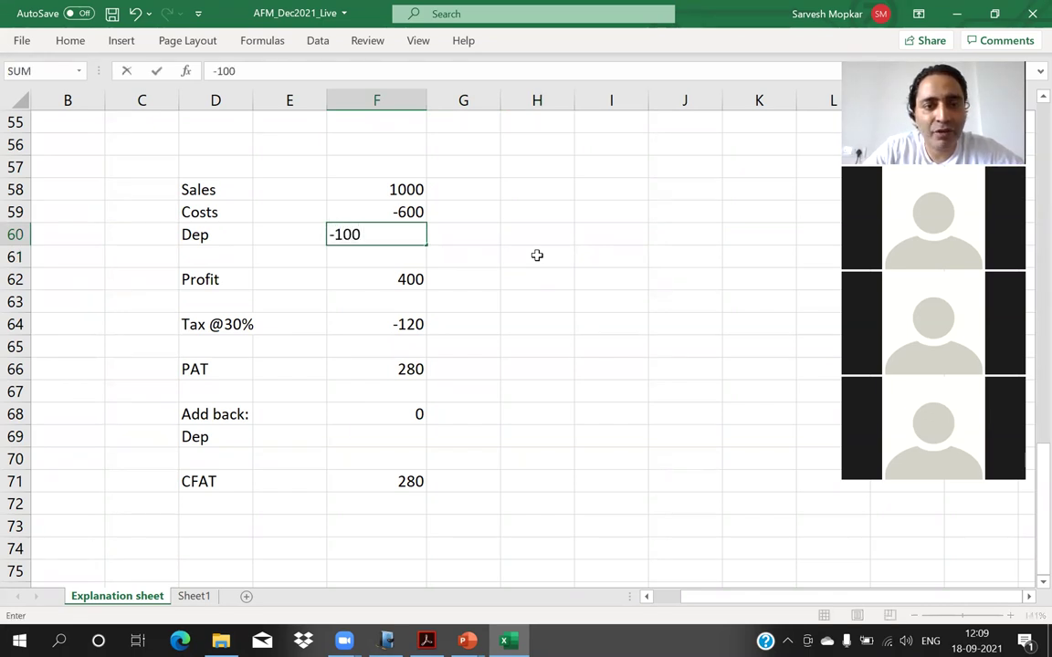
{"action": "key", "text": "Return"}
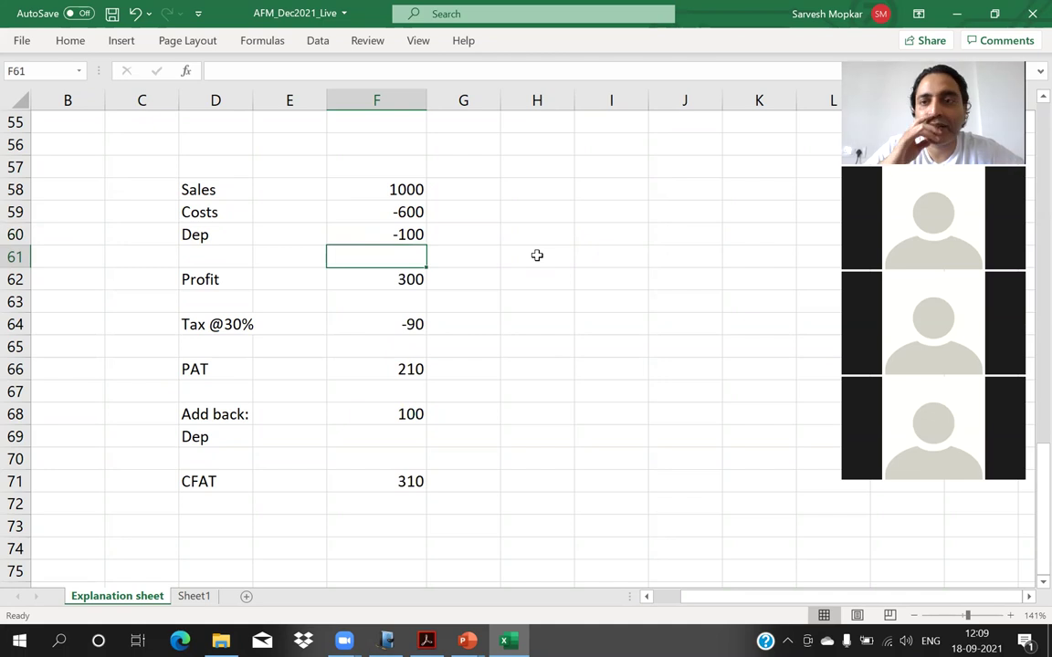
Trace the depreciation from the Dep row in F60 down to its add-back in F68.
{"action": "key", "text": "Up"}
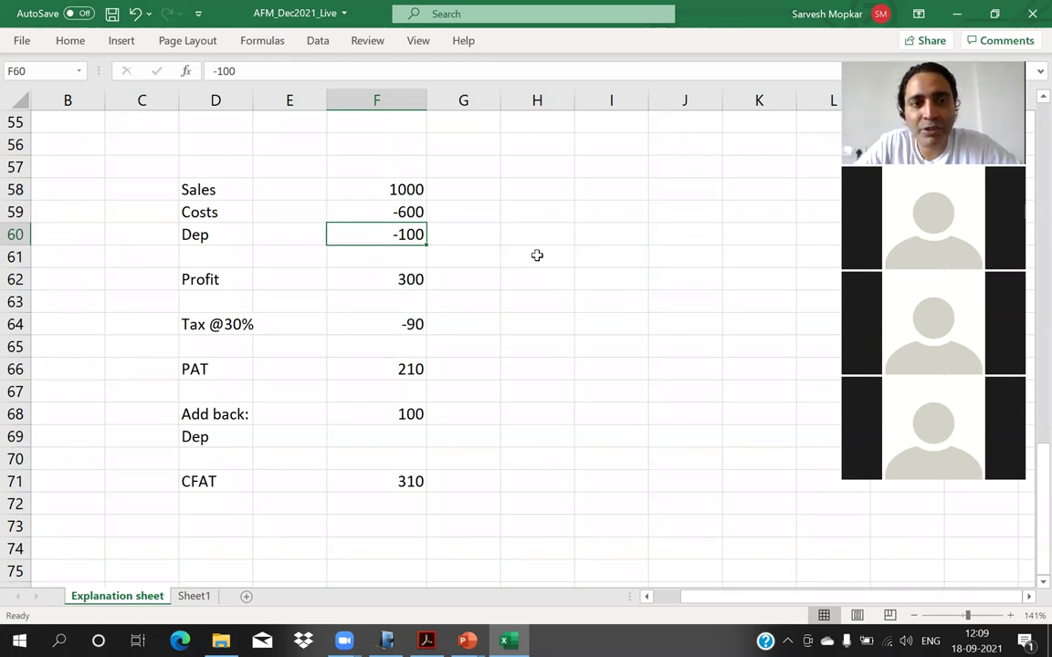
{"action": "key", "text": "Down"}
{"action": "key", "text": "Down"}
{"action": "key", "text": "Down"}
{"action": "key", "text": "Down"}
{"action": "key", "text": "Down"}
{"action": "key", "text": "Down"}
{"action": "key", "text": "Down"}
{"action": "key", "text": "Down"}
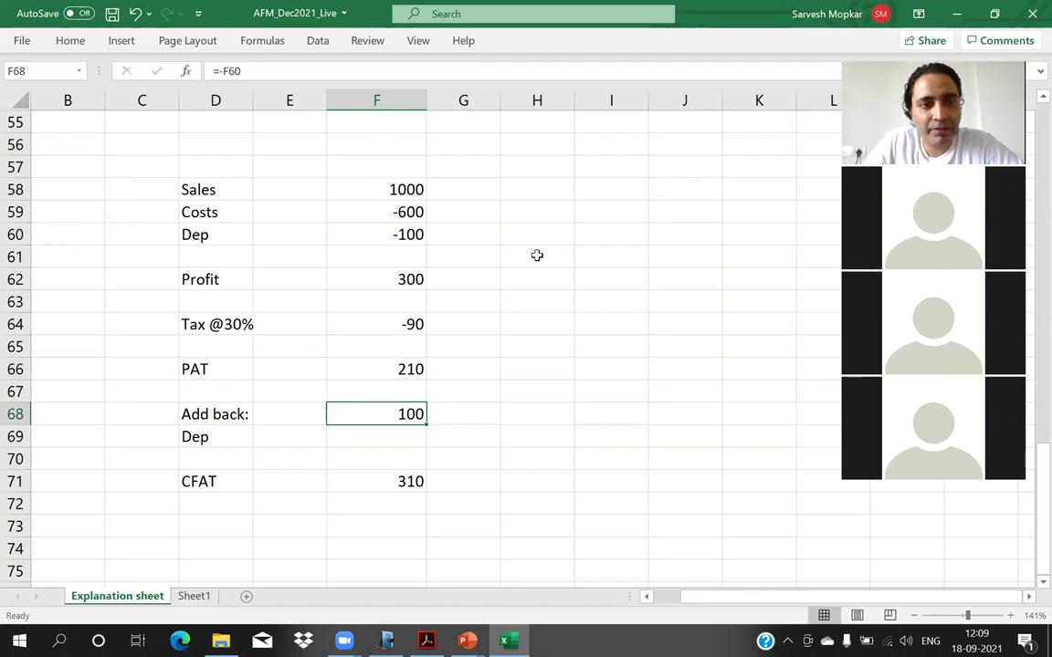
Check the operating cash inflow and tax details on the Question 1 slide in PowerPoint and return to the Excel example.
{"action": "key", "text": "alt+Tab"}
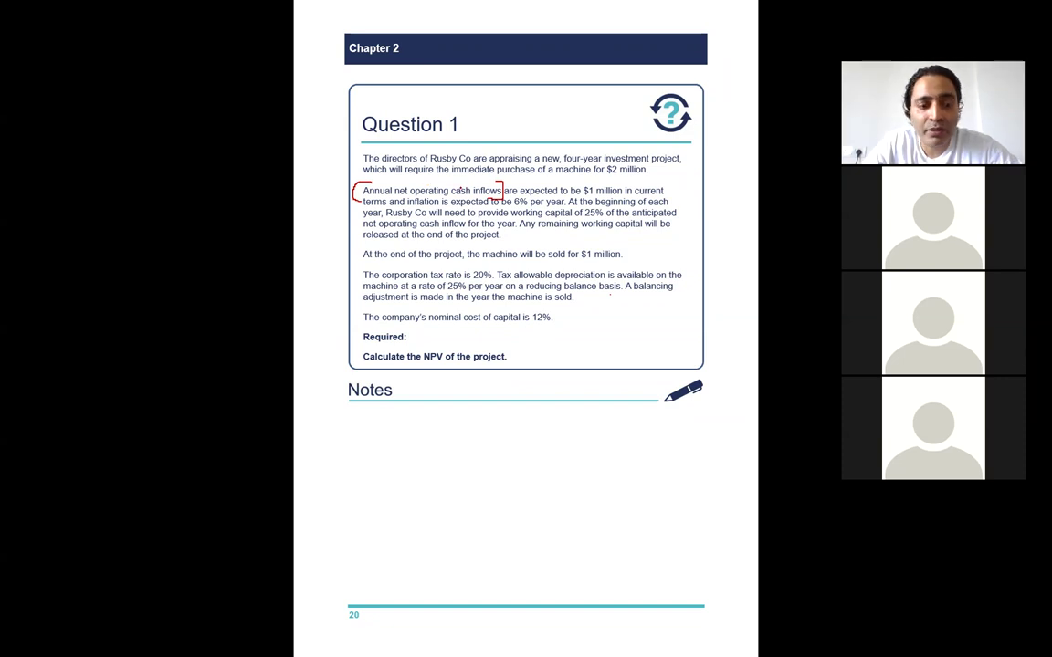
{"action": "key", "text": "alt+Tab"}
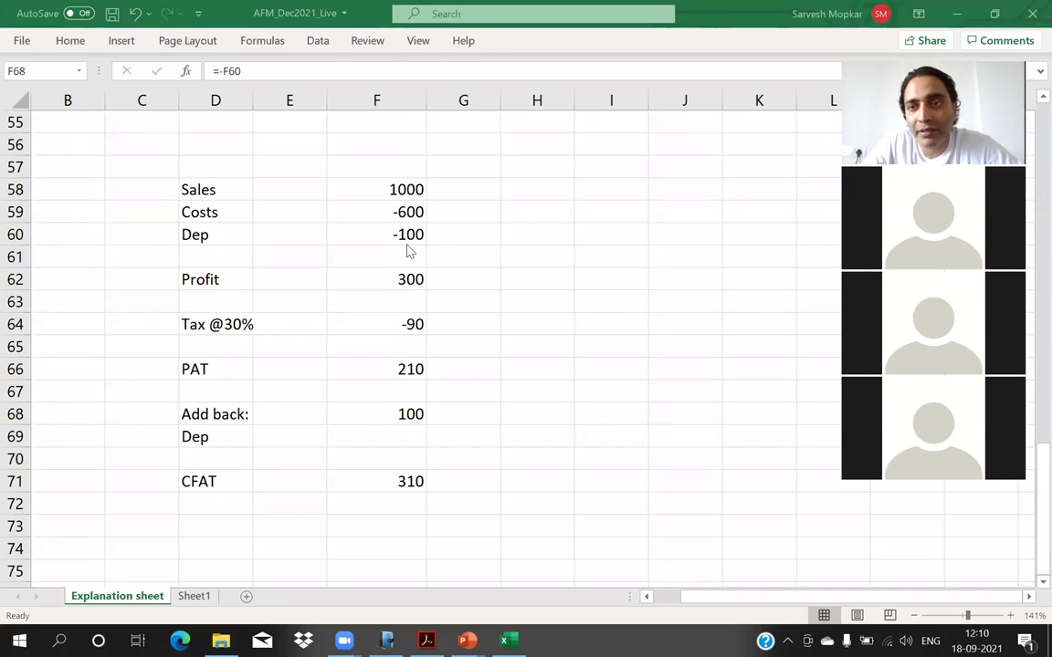
{"action": "key", "text": "alt+Tab"}
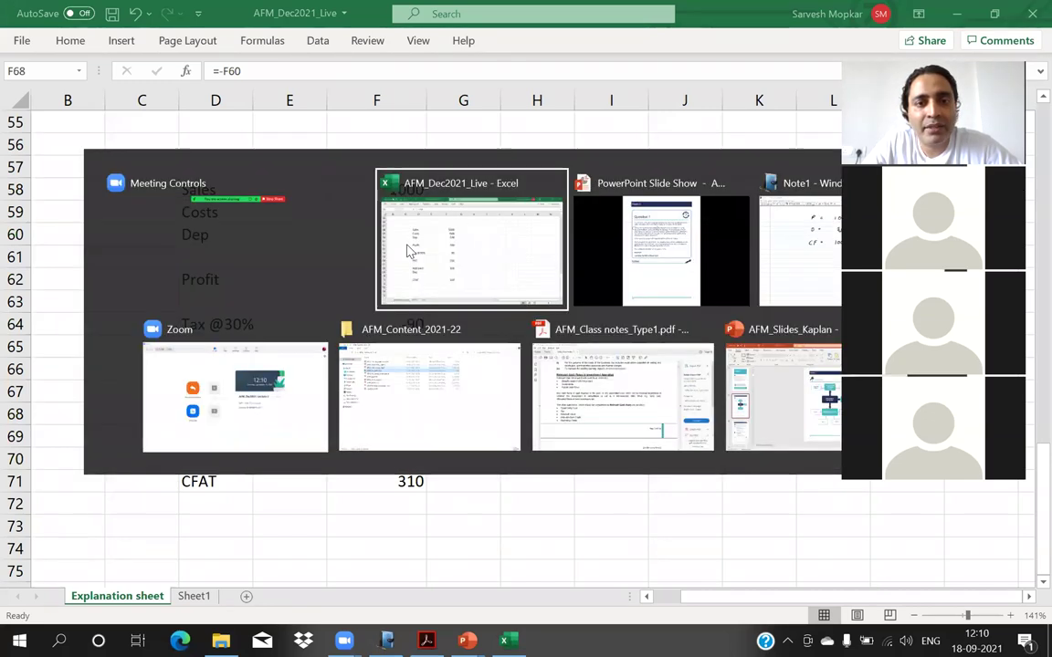
{"action": "key", "text": "alt+Tab"}
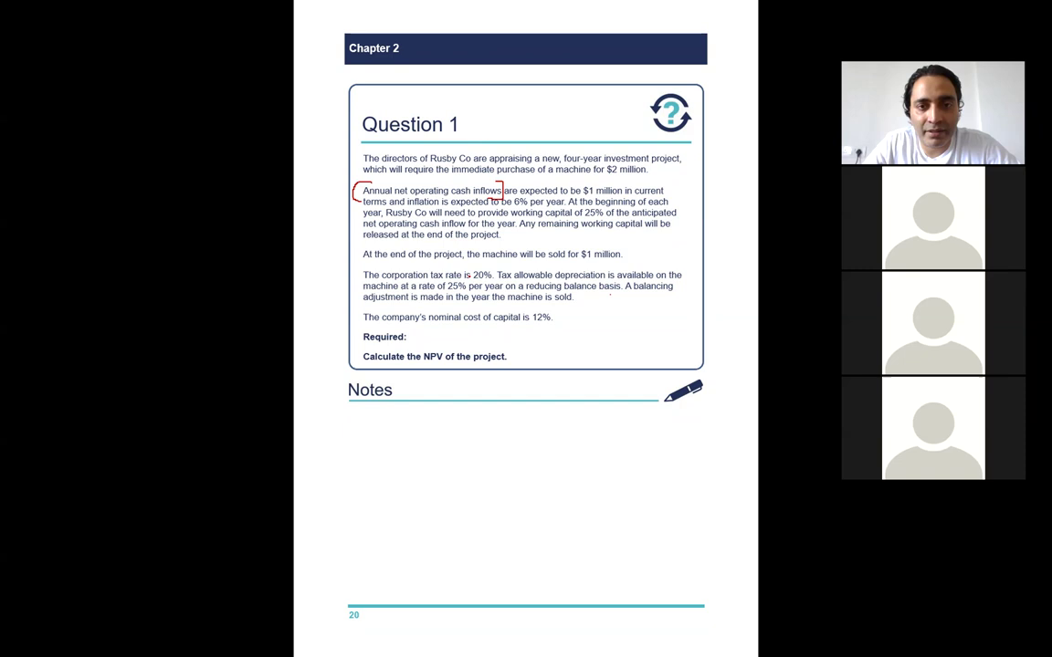
{"action": "key", "text": "alt+Tab"}
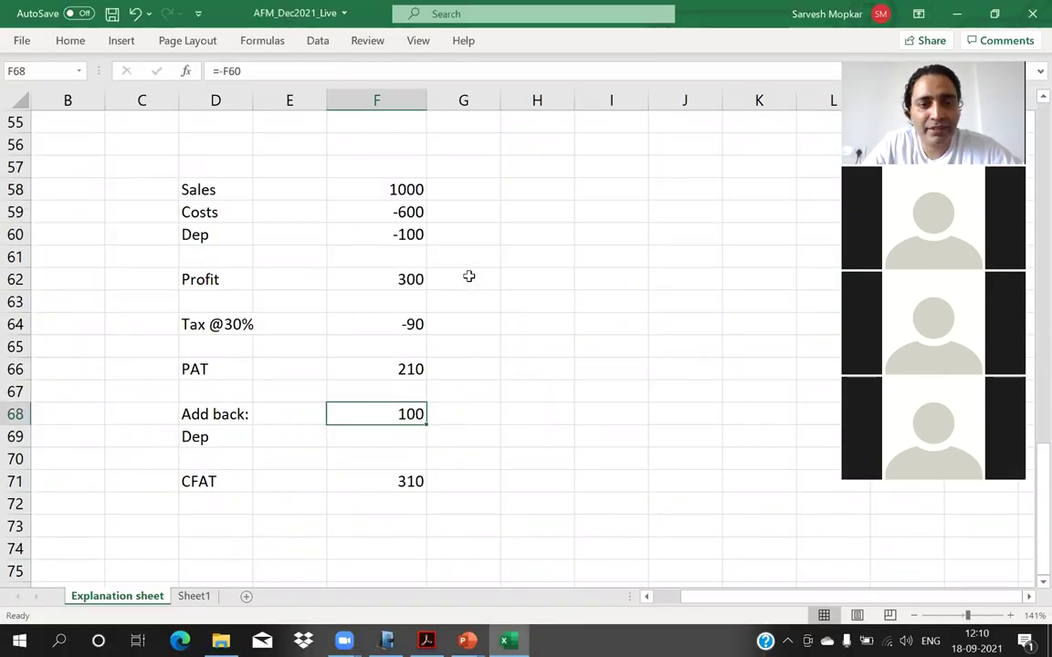
Look back through the tax depreciation schedule above the example, up to the To row.
{"action": "key", "text": "Up"}
{"action": "key", "text": "Up"}
{"action": "key", "text": "Up"}
{"action": "key", "text": "Up"}
{"action": "key", "text": "Up"}
{"action": "key", "text": "Up"}
{"action": "key", "text": "Up"}
{"action": "key", "text": "Up"}
{"action": "key", "text": "Up"}
{"action": "key", "text": "Up"}
{"action": "key", "text": "Up"}
{"action": "key", "text": "Up"}
{"action": "key", "text": "Up"}
{"action": "key", "text": "Up"}
{"action": "key", "text": "Up"}
{"action": "key", "text": "Up"}
{"action": "key", "text": "Up"}
{"action": "key", "text": "Up"}
{"action": "key", "text": "Up"}
{"action": "key", "text": "Up"}
{"action": "key", "text": "Up"}
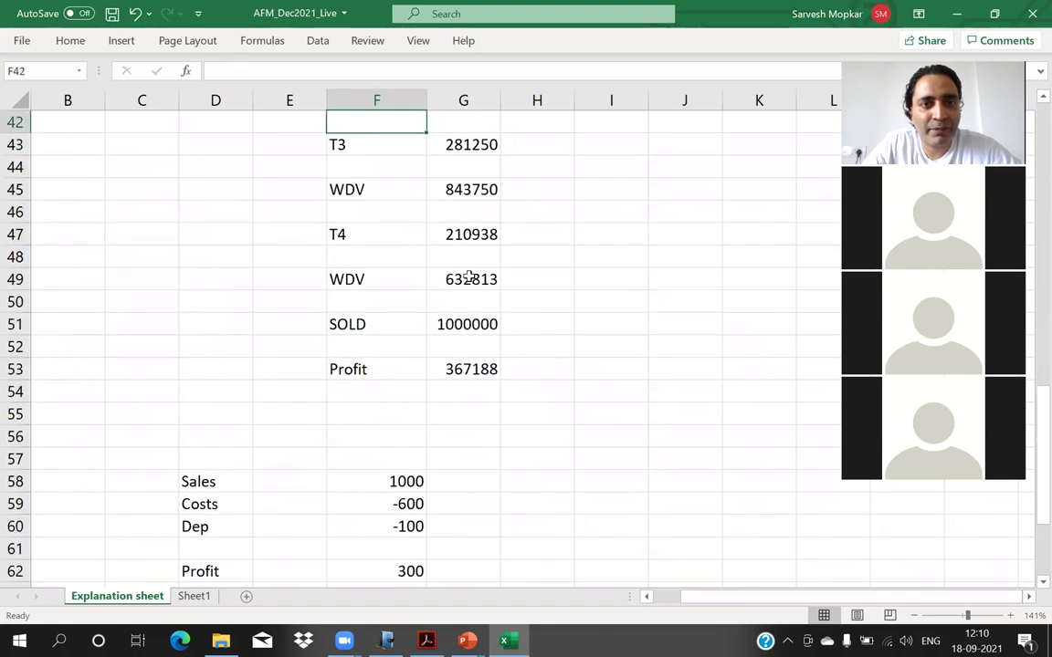
{"action": "key", "text": "Up"}
{"action": "key", "text": "Up"}
{"action": "key", "text": "Up"}
{"action": "key", "text": "Up"}
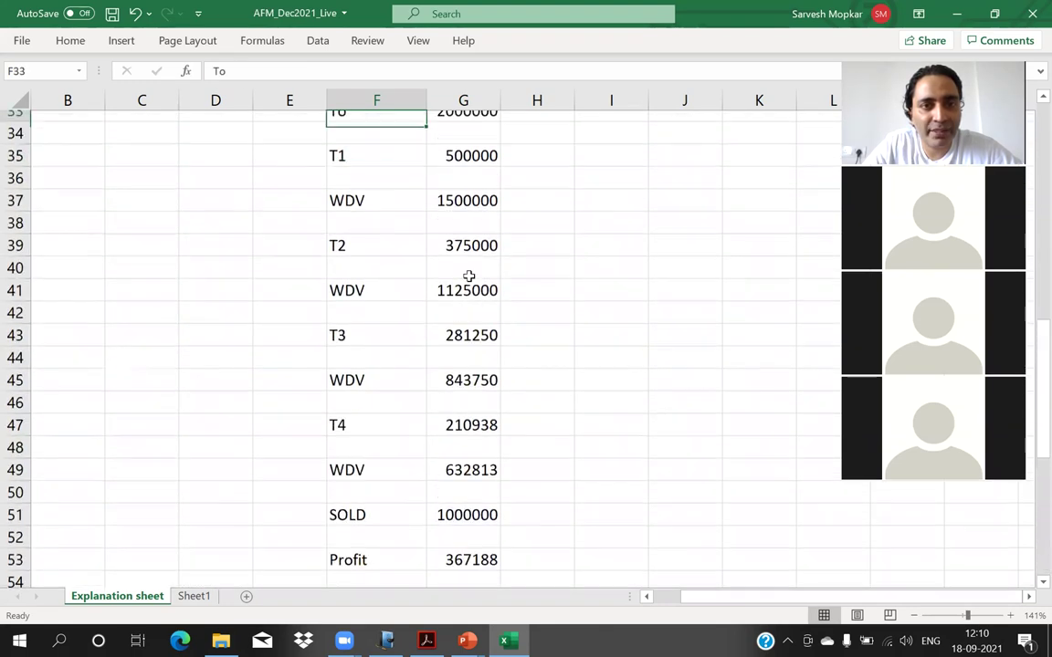
Revisit the Sales to CFAT example below the depreciation schedule.
{"action": "key", "text": "Down"}
{"action": "key", "text": "Down"}
{"action": "key", "text": "Down"}
{"action": "key", "text": "Down"}
{"action": "key", "text": "Down"}
{"action": "key", "text": "Down"}
{"action": "key", "text": "Down"}
{"action": "key", "text": "Down"}
{"action": "key", "text": "Down"}
{"action": "key", "text": "Down"}
{"action": "key", "text": "Down"}
{"action": "key", "text": "Down"}
{"action": "key", "text": "Down"}
{"action": "key", "text": "Down"}
{"action": "key", "text": "Down"}
{"action": "key", "text": "Down"}
{"action": "key", "text": "Down"}
{"action": "key", "text": "Down"}
{"action": "key", "text": "Down"}
{"action": "key", "text": "Down"}
{"action": "key", "text": "Down"}
{"action": "key", "text": "Down"}
{"action": "key", "text": "Down"}
{"action": "key", "text": "Down"}
{"action": "key", "text": "Down"}
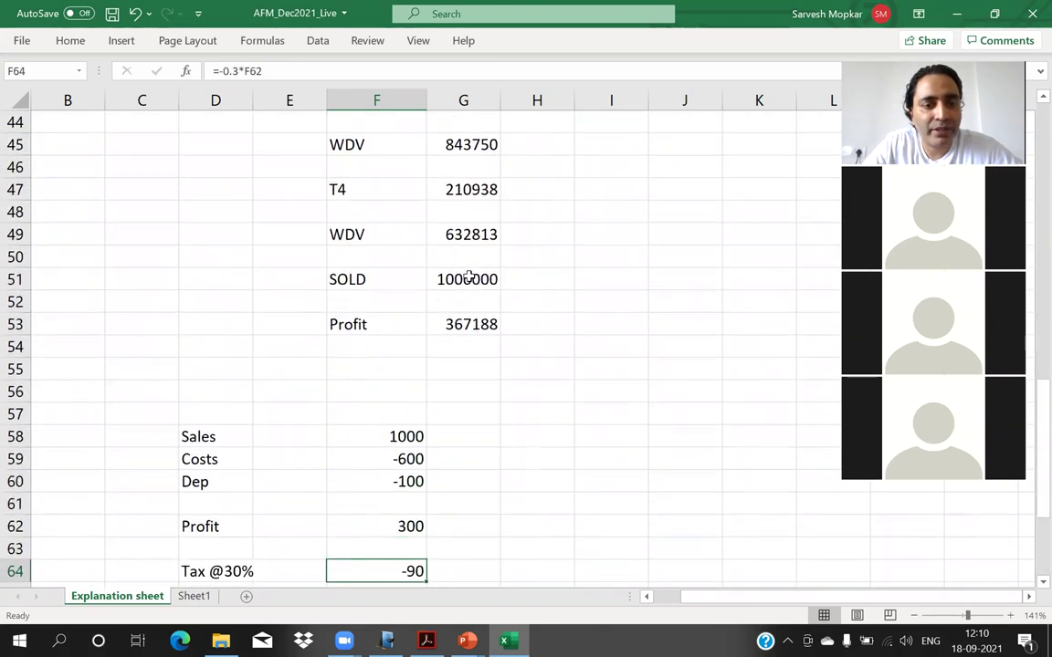
{"action": "key", "text": "Up"}
{"action": "key", "text": "Up"}
{"action": "key", "text": "Up"}
{"action": "key", "text": "Up"}
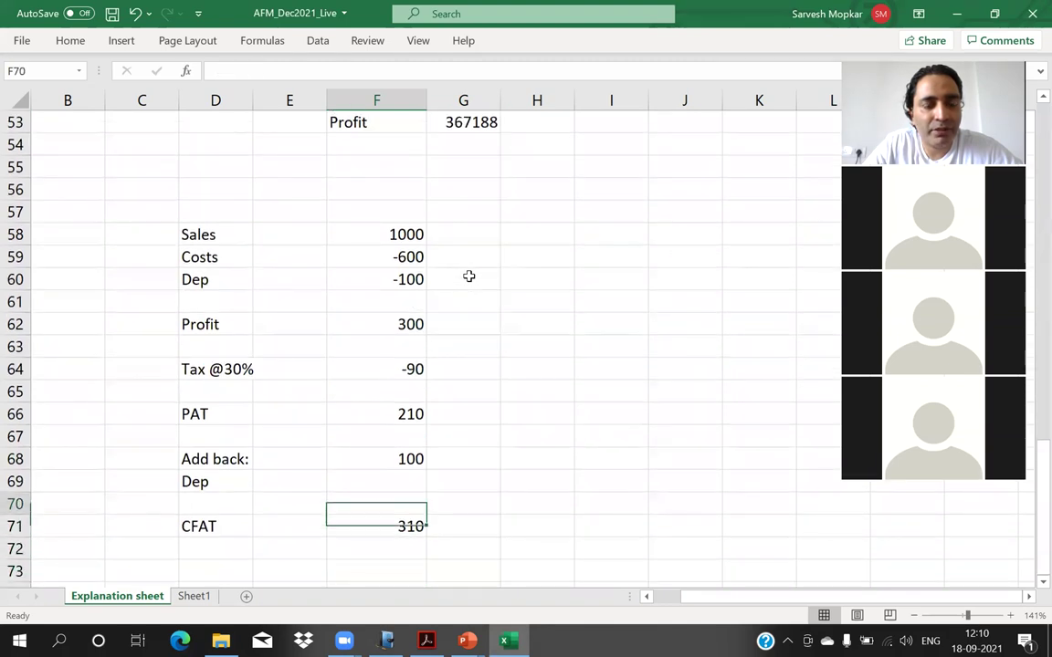
Go back to the start of the depreciation schedule and examine its To and T1 amounts in column G.
{"action": "key", "text": "Up"}
{"action": "key", "text": "Up"}
{"action": "key", "text": "Up"}
{"action": "key", "text": "Up"}
{"action": "key", "text": "Up"}
{"action": "key", "text": "Up"}
{"action": "key", "text": "Up"}
{"action": "key", "text": "Up"}
{"action": "key", "text": "Up"}
{"action": "key", "text": "Up"}
{"action": "key", "text": "Up"}
{"action": "key", "text": "Up"}
{"action": "key", "text": "Up"}
{"action": "key", "text": "Up"}
{"action": "key", "text": "Up"}
{"action": "key", "text": "Up"}
{"action": "key", "text": "Up"}
{"action": "key", "text": "Up"}
{"action": "key", "text": "Up"}
{"action": "key", "text": "Up"}
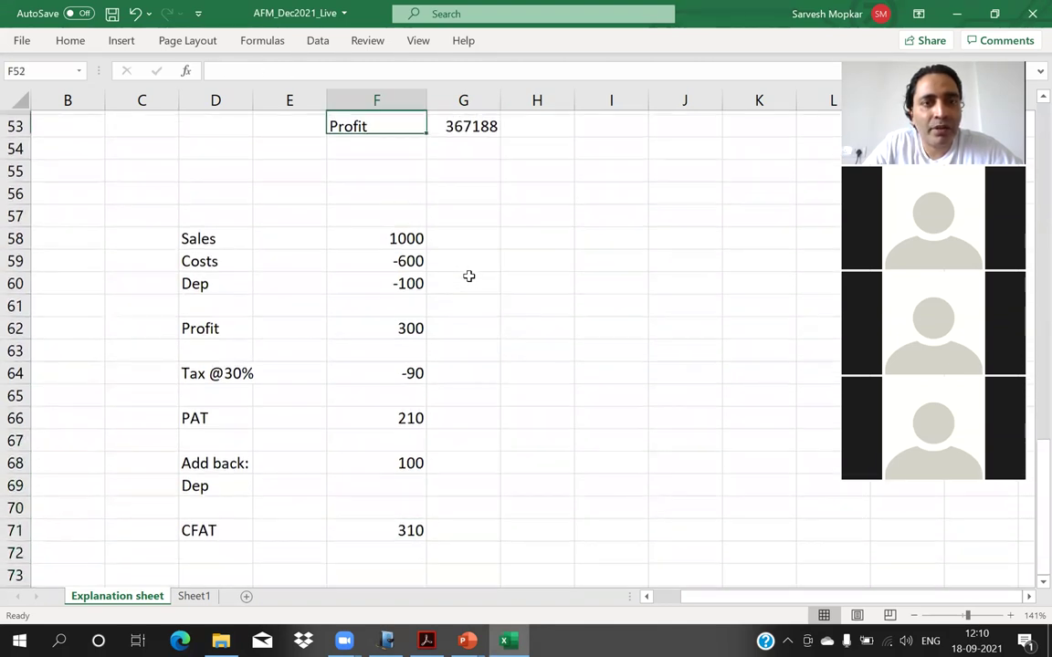
{"action": "key", "text": "Up"}
{"action": "key", "text": "Up"}
{"action": "key", "text": "Down"}
{"action": "key", "text": "Down"}
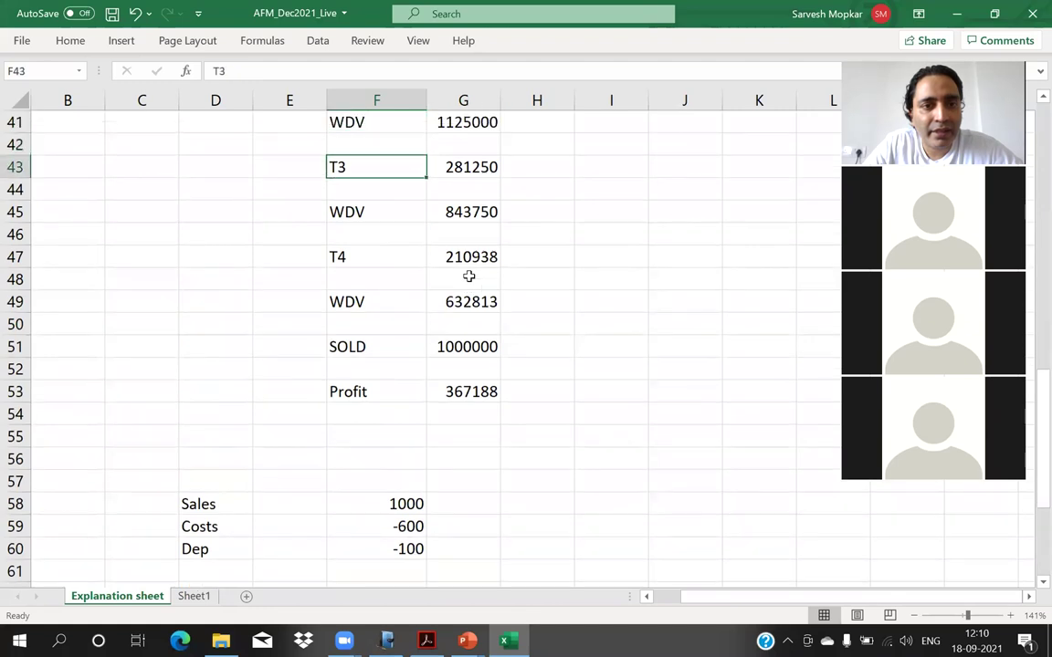
{"action": "key", "text": "Up"}
{"action": "key", "text": "Up"}
{"action": "key", "text": "Up"}
{"action": "key", "text": "Up"}
{"action": "key", "text": "Up"}
{"action": "key", "text": "Up"}
{"action": "key", "text": "Up"}
{"action": "key", "text": "Up"}
{"action": "key", "text": "Up"}
{"action": "key", "text": "Up"}
{"action": "key", "text": "Up"}
{"action": "key", "text": "Up"}
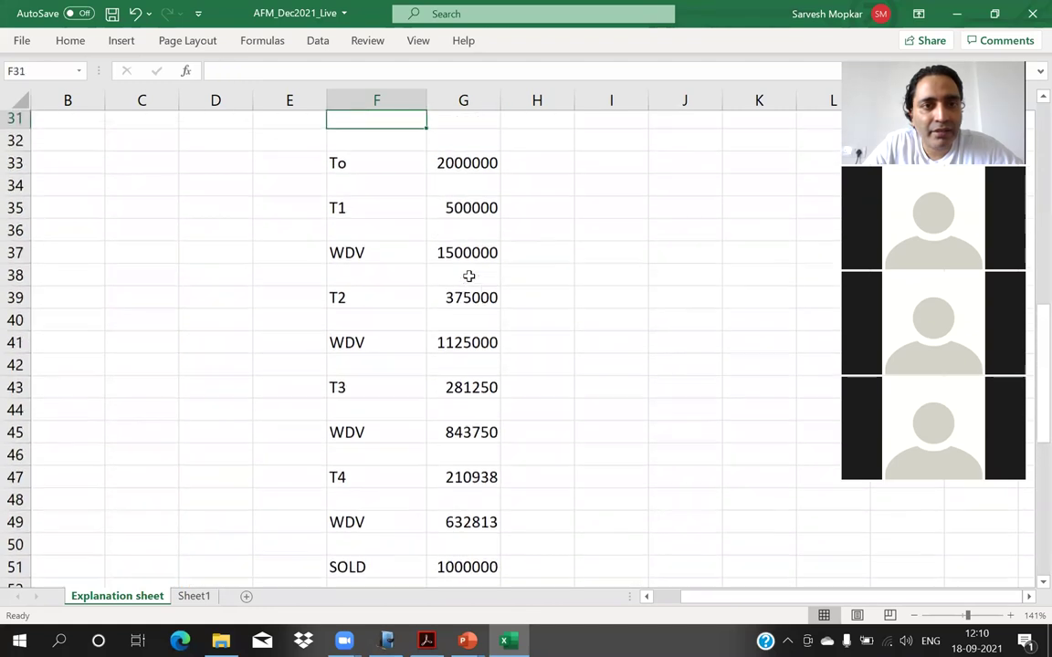
{"action": "key", "text": "Down"}
{"action": "key", "text": "Down"}
{"action": "key", "text": "Right"}
{"action": "key", "text": "Down"}
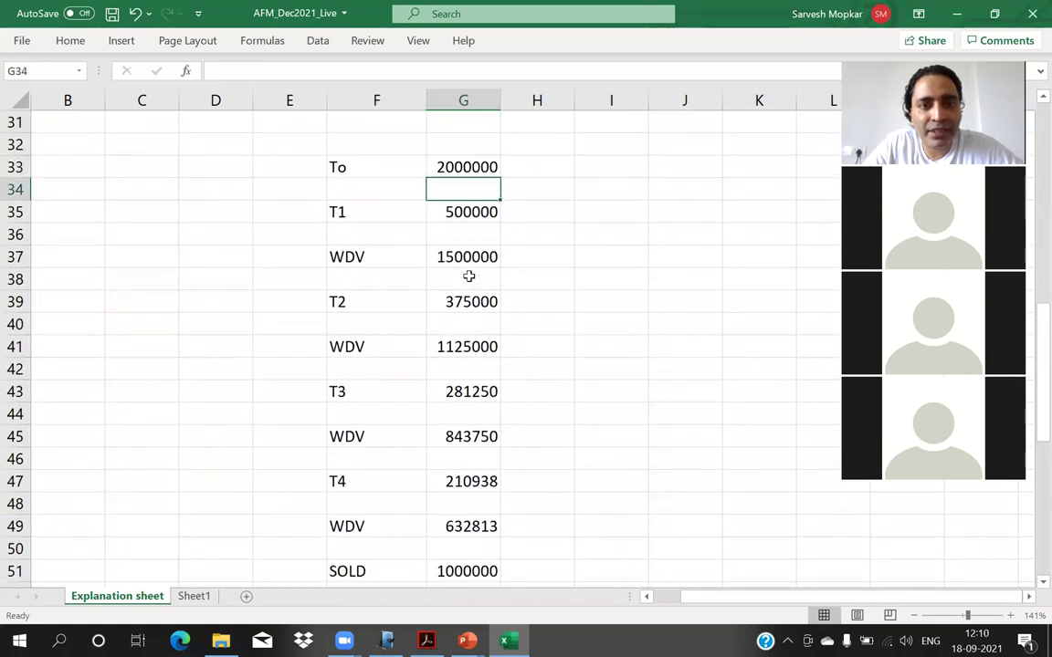
Consult the Question 1 slide again and step through the schedule's yearly depreciation and WDV amounts from T1 in G35.
{"action": "key", "text": "alt+Tab"}
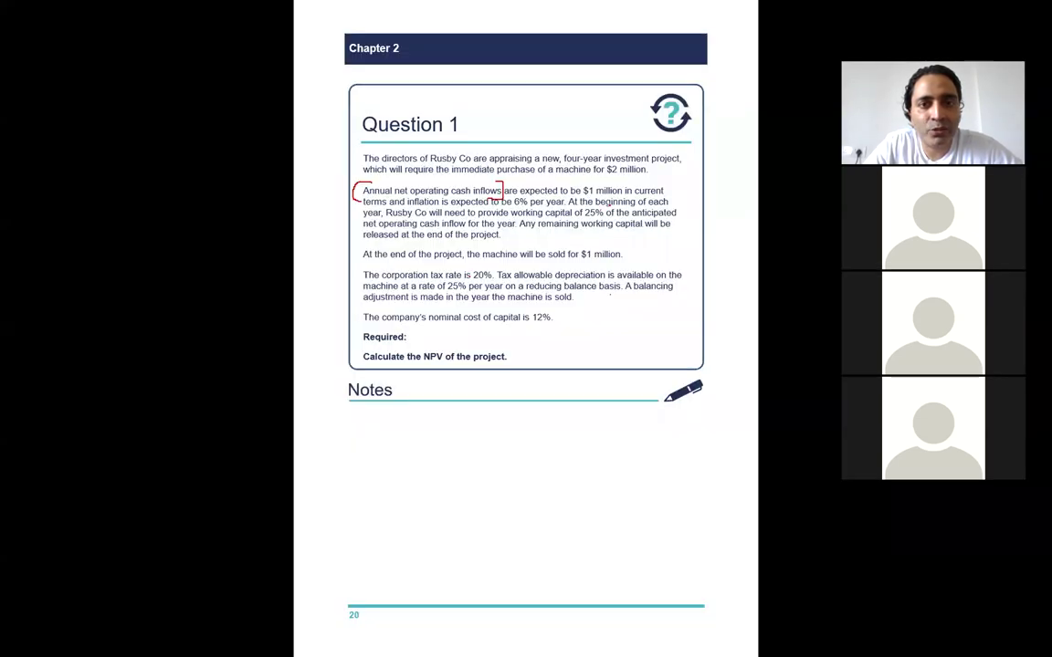
{"action": "key", "text": "alt+Tab"}
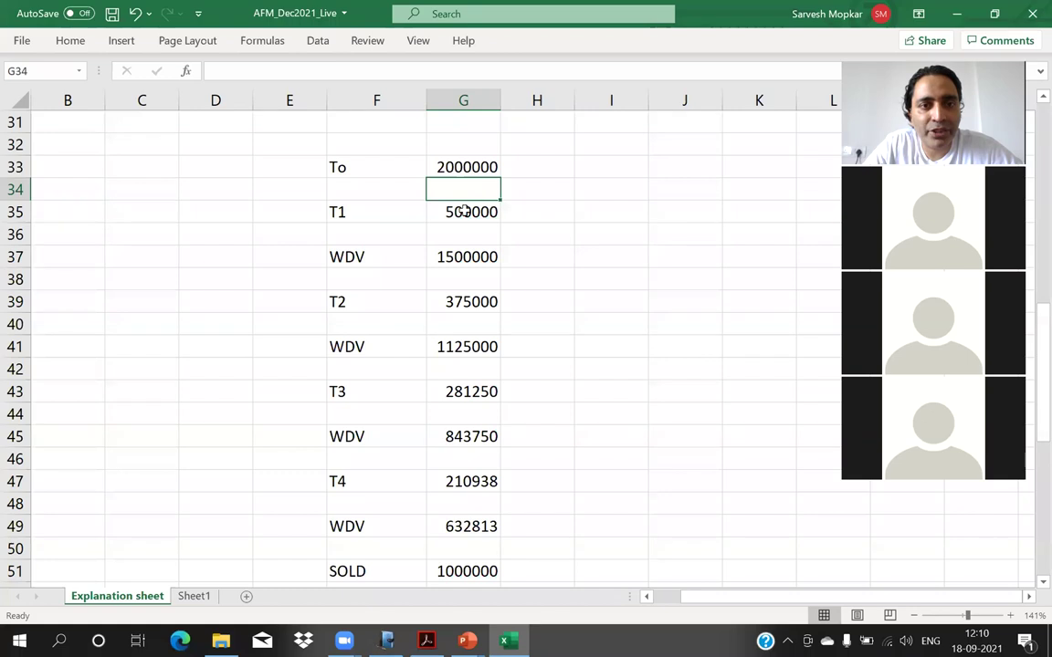
{"action": "left_click", "coordinate": [464, 211]}
{"action": "key", "text": "Down"}
{"action": "key", "text": "Down"}
{"action": "key", "text": "Down"}
{"action": "key", "text": "Down"}
{"action": "key", "text": "Down"}
{"action": "key", "text": "Down"}
{"action": "key", "text": "Down"}
{"action": "key", "text": "Down"}
{"action": "key", "text": "Down"}
{"action": "key", "text": "Down"}
{"action": "key", "text": "Down"}
{"action": "key", "text": "Down"}
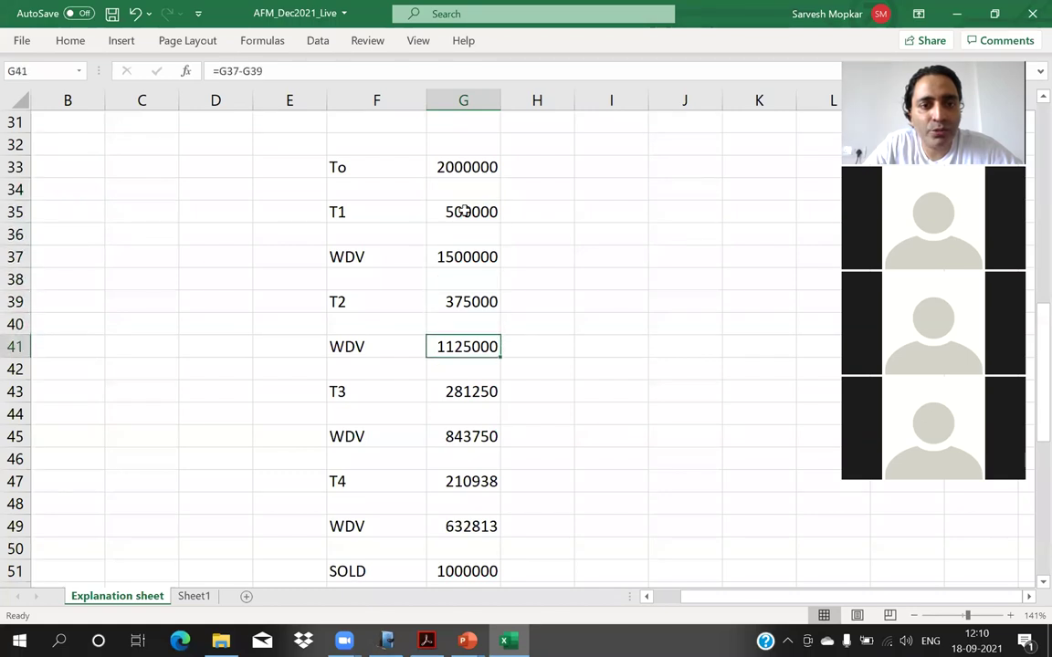
Examine the rest of the depreciation schedule in column G, from T3 through the final WDV, SOLD and Profit amounts.
{"action": "key", "text": "Down"}
{"action": "key", "text": "Down"}
{"action": "key", "text": "Down"}
{"action": "key", "text": "Down"}
{"action": "key", "text": "Down"}
{"action": "key", "text": "Down"}
{"action": "key", "text": "Down"}
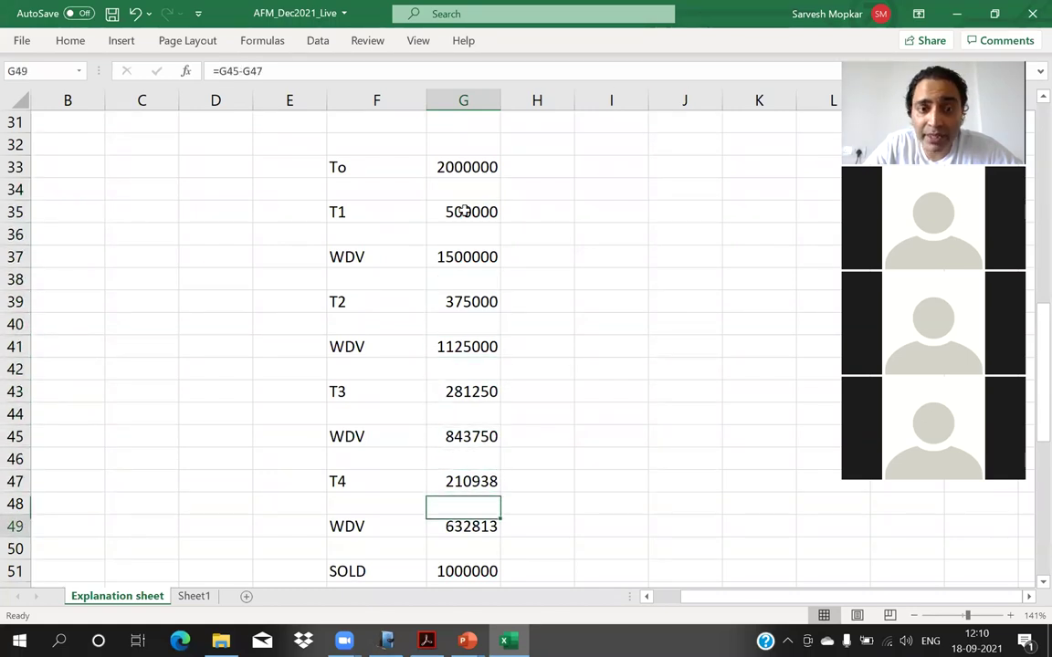
{"action": "key", "text": "Down"}
{"action": "key", "text": "Down"}
{"action": "key", "text": "Up"}
{"action": "key", "text": "Up"}
{"action": "key", "text": "Up"}
{"action": "key", "text": "Down"}
{"action": "key", "text": "Down"}
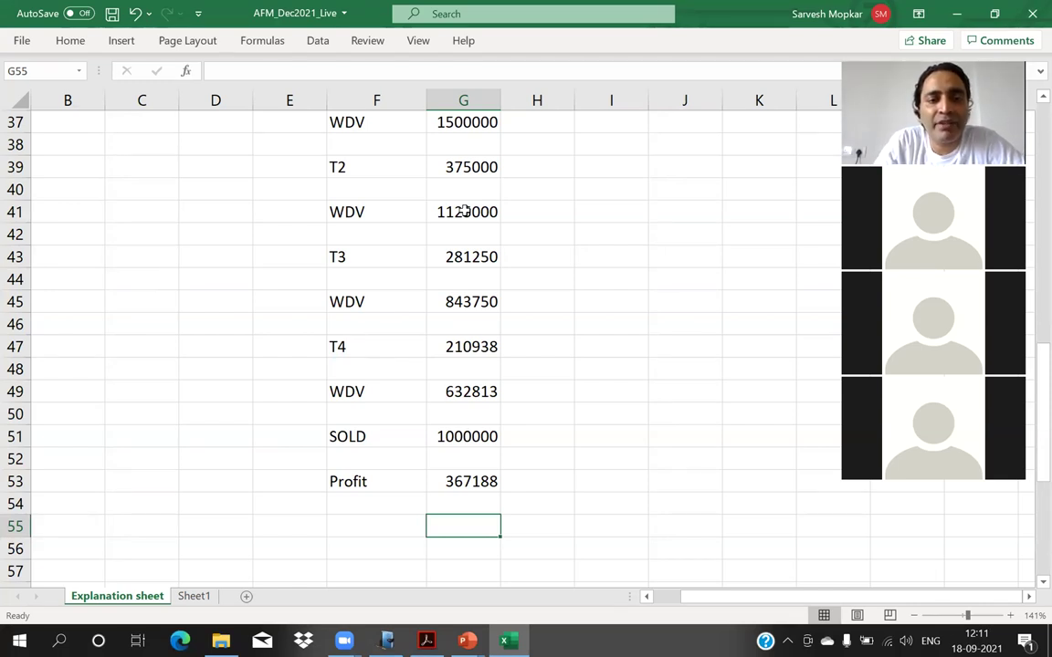
{"action": "key", "text": "Up"}
{"action": "key", "text": "Up"}
{"action": "key", "text": "Up"}
{"action": "key", "text": "Up"}
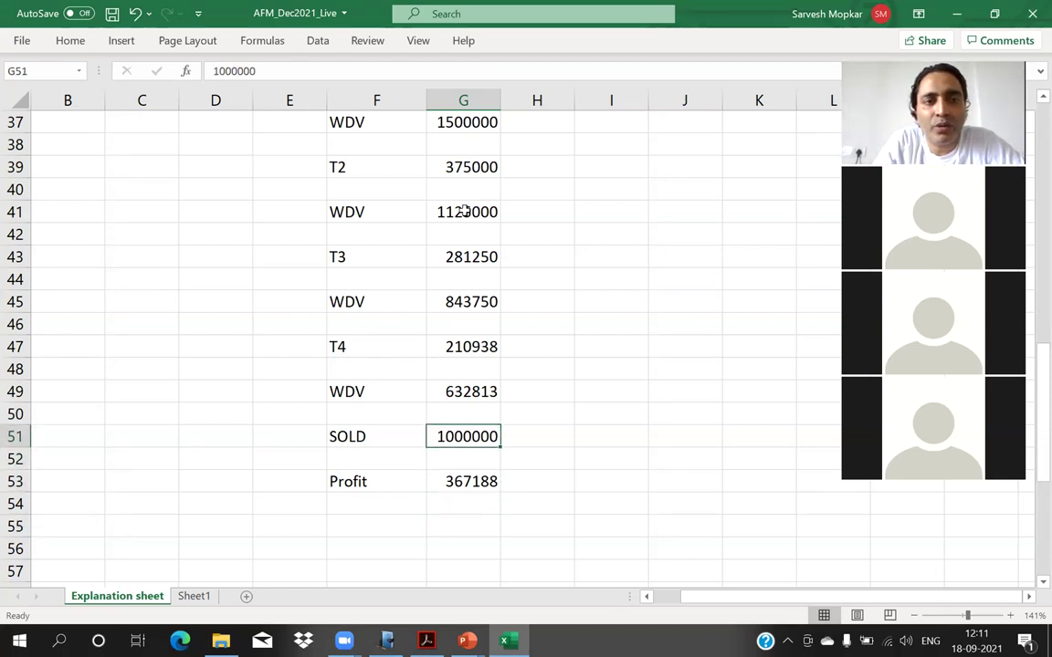
Enter a rate of 20% in cell C50, beside the depreciation schedule.
{"action": "key", "text": "Left"}
{"action": "key", "text": "Left"}
{"action": "key", "text": "Left"}
{"action": "key", "text": "Left"}
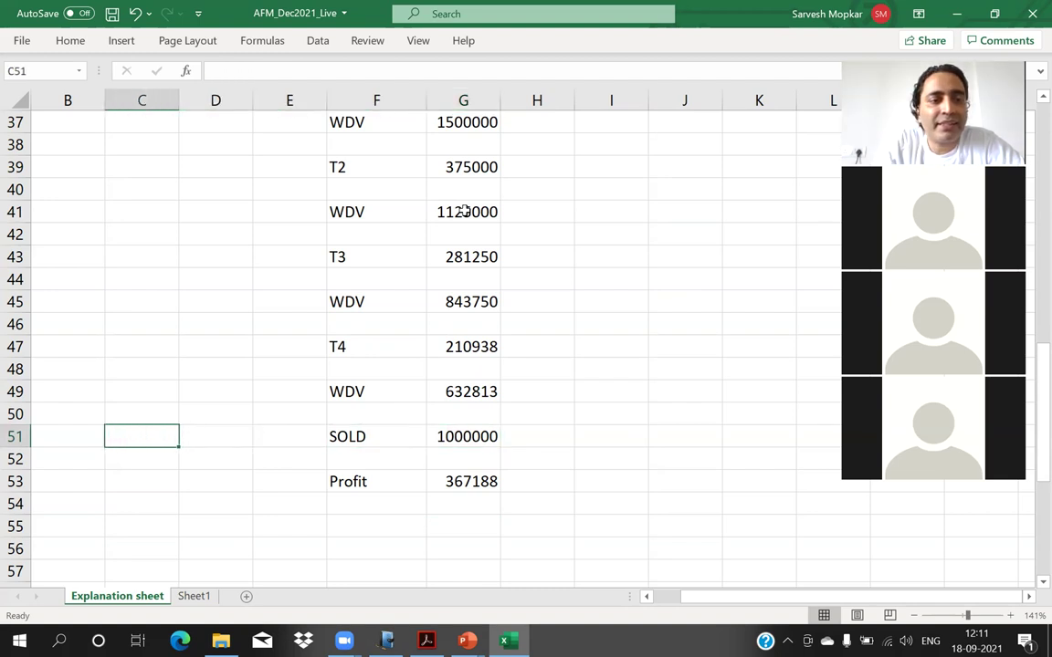
{"action": "key", "text": "Up"}
{"action": "type", "text": "20%"}
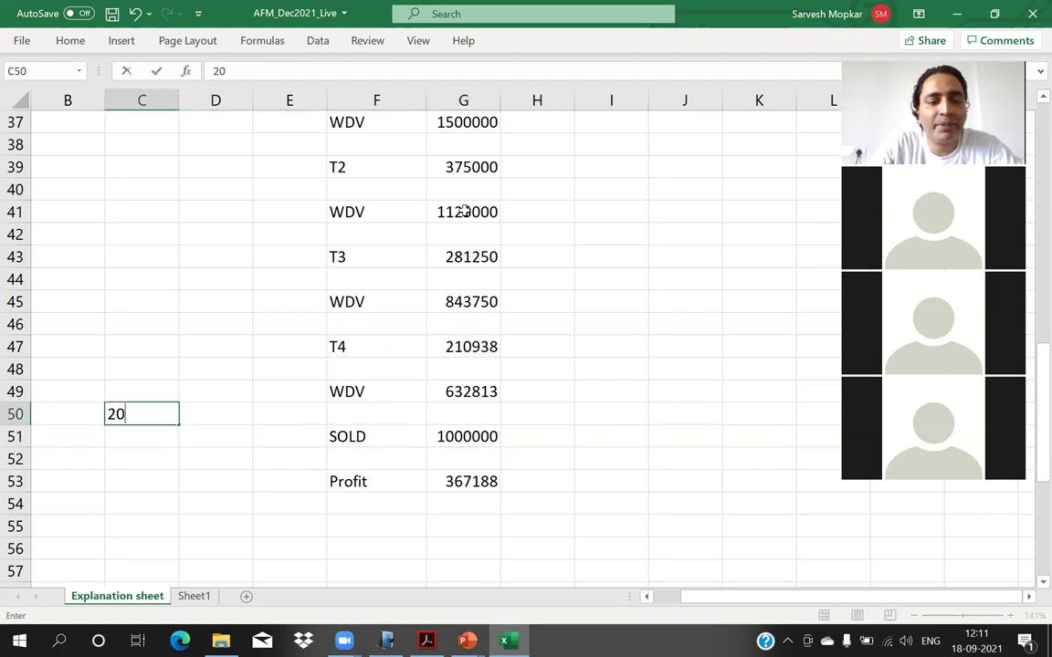
{"action": "key", "text": "Return"}
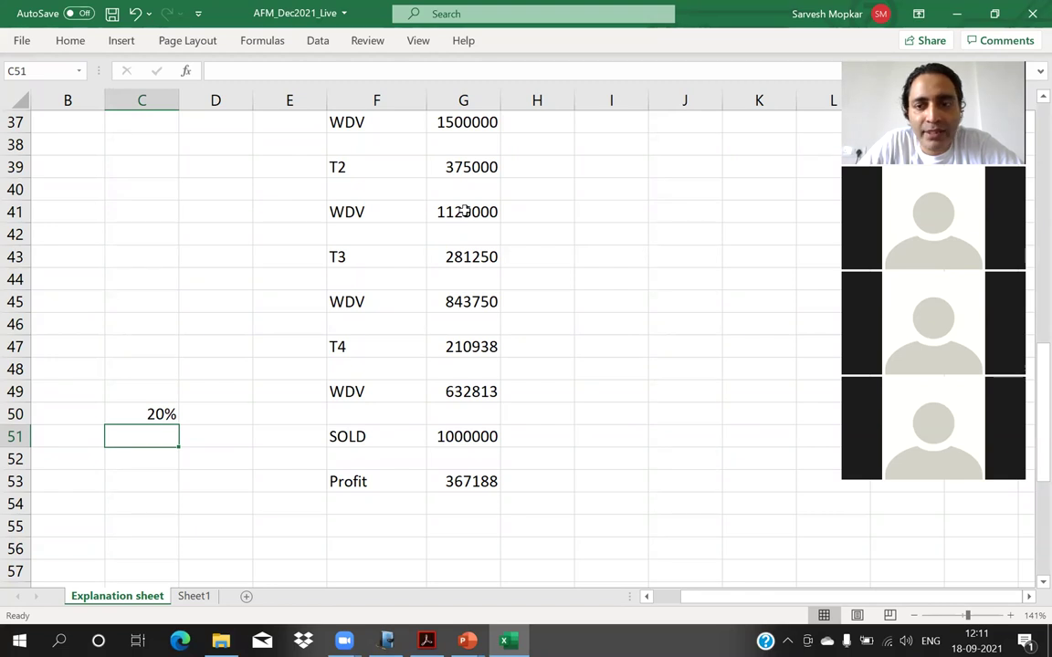
Calculate the tax effect of the T4 depreciation in G55 with the formula =G47*C50.
{"action": "key", "text": "Down"}
{"action": "key", "text": "Down"}
{"action": "key", "text": "Down"}
{"action": "key", "text": "Down"}
{"action": "key", "text": "Right"}
{"action": "key", "text": "Right"}
{"action": "key", "text": "Right"}
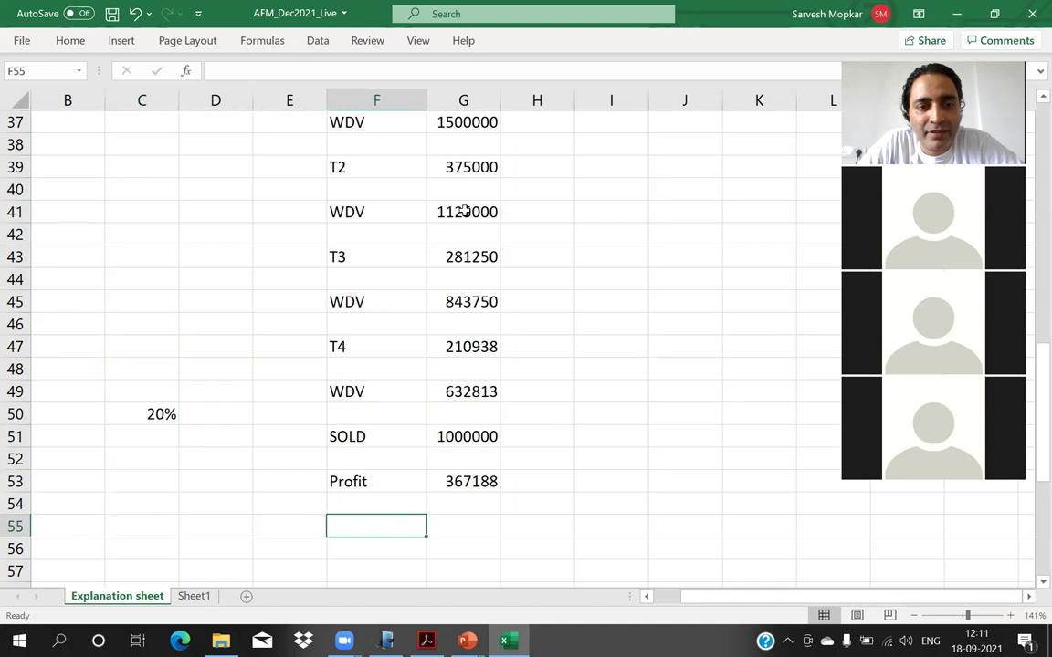
{"action": "key", "text": "Right"}
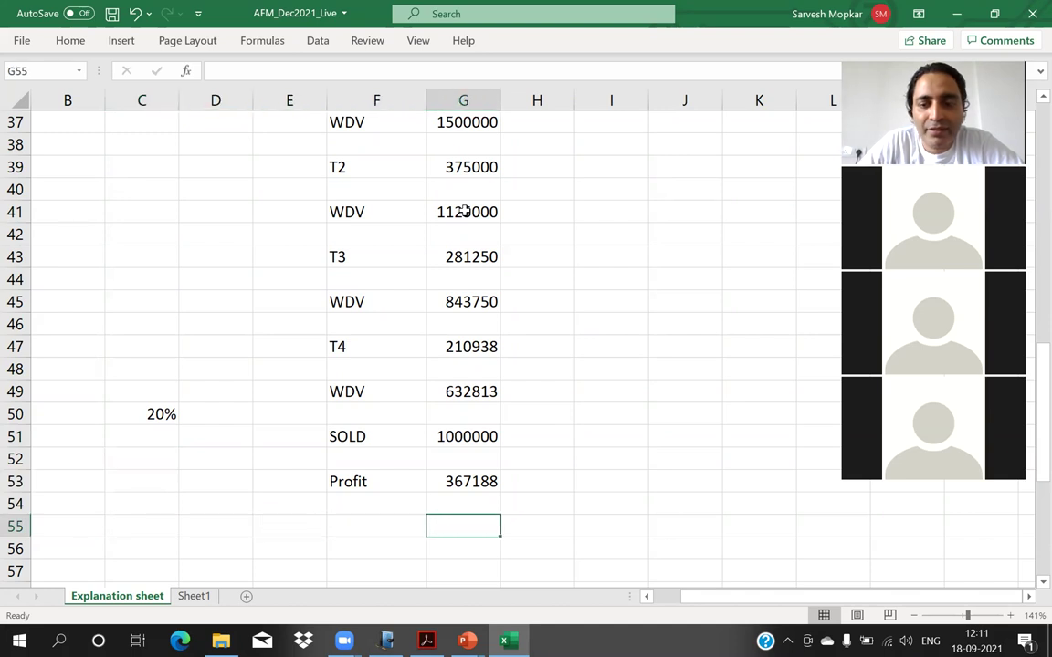
{"action": "type", "text": "="}
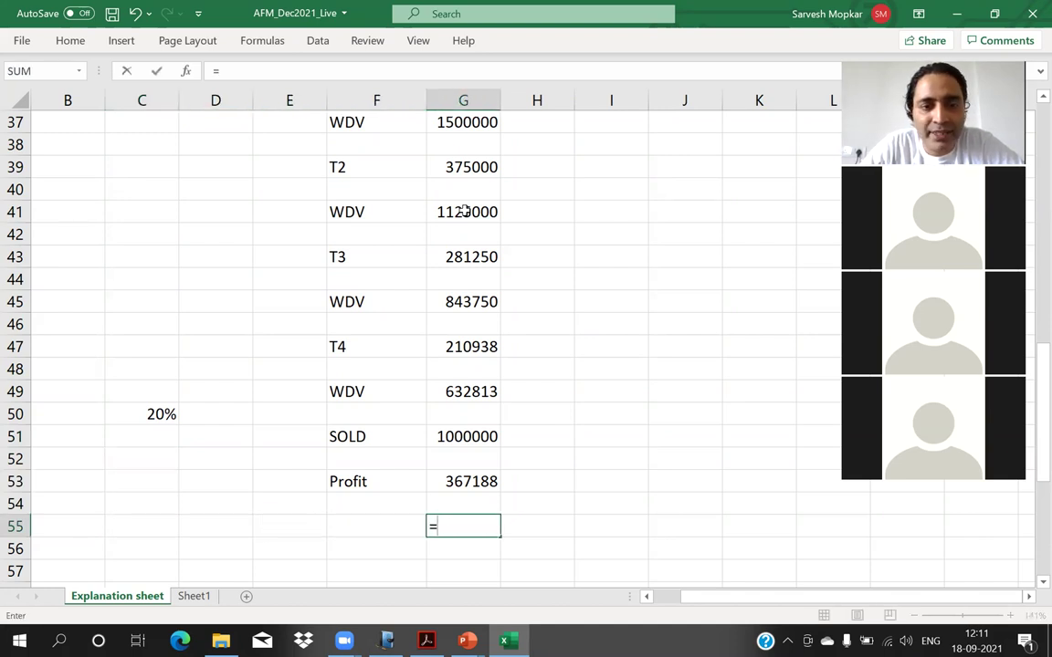
{"action": "key", "text": "Up"}
{"action": "key", "text": "Up"}
{"action": "key", "text": "Up"}
{"action": "key", "text": "Up"}
{"action": "key", "text": "Up"}
{"action": "key", "text": "Up"}
{"action": "key", "text": "Up"}
{"action": "key", "text": "Up"}
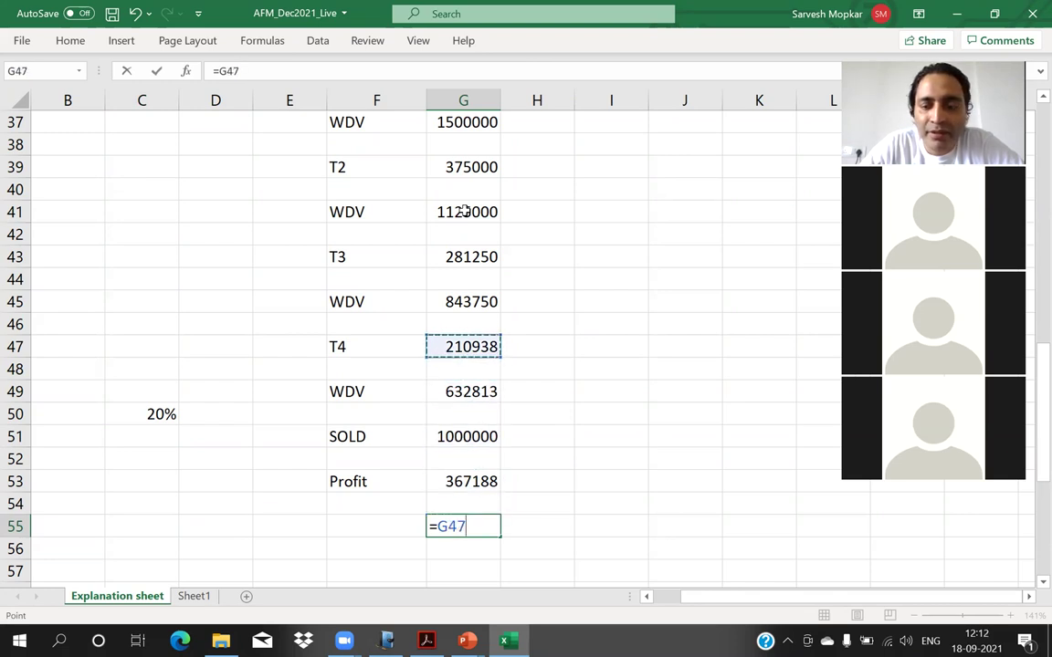
{"action": "type", "text": "*"}
{"action": "key", "text": "Left"}
{"action": "key", "text": "Left"}
{"action": "key", "text": "Left"}
{"action": "key", "text": "Left"}
{"action": "key", "text": "Left"}
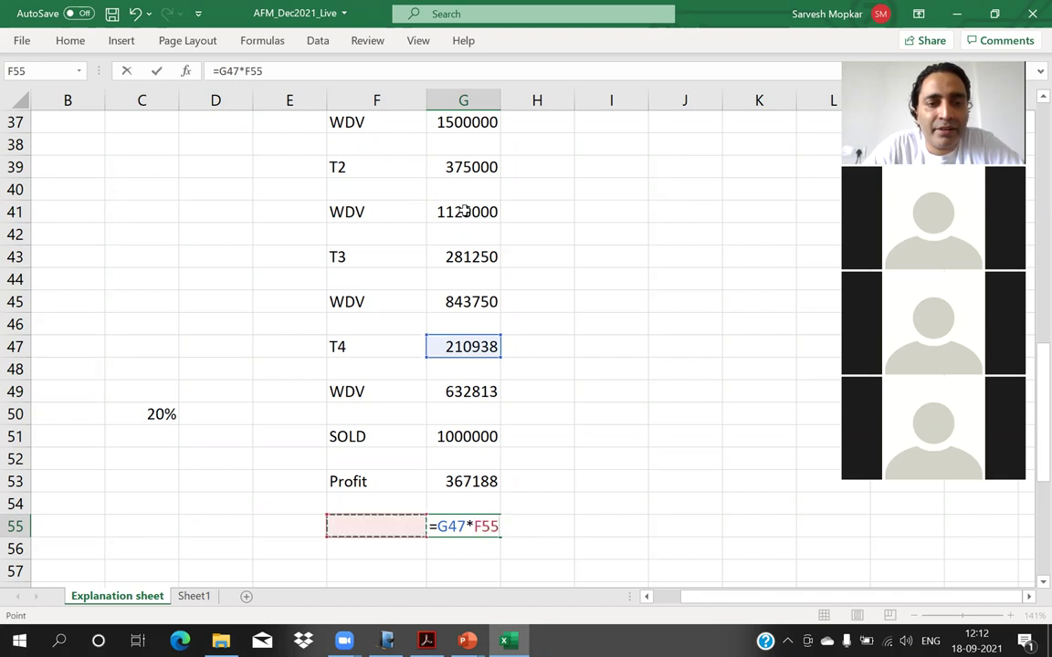
{"action": "key", "text": "Up"}
{"action": "key", "text": "Up"}
{"action": "key", "text": "Up"}
{"action": "key", "text": "Up"}
{"action": "key", "text": "Up"}
{"action": "key", "text": "Right"}
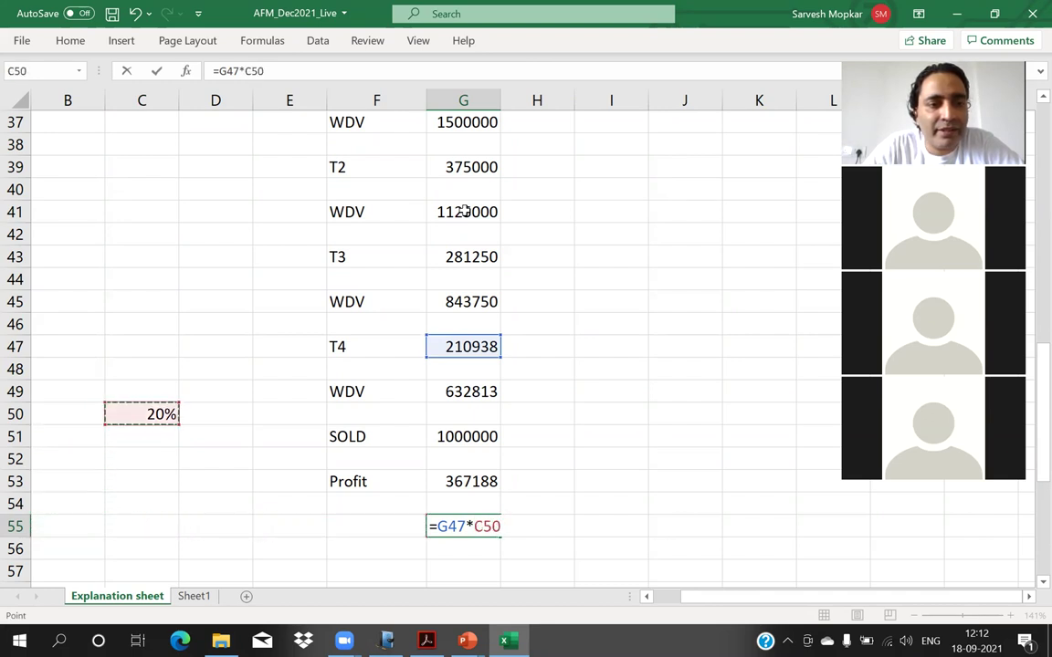
{"action": "key", "text": "Return"}
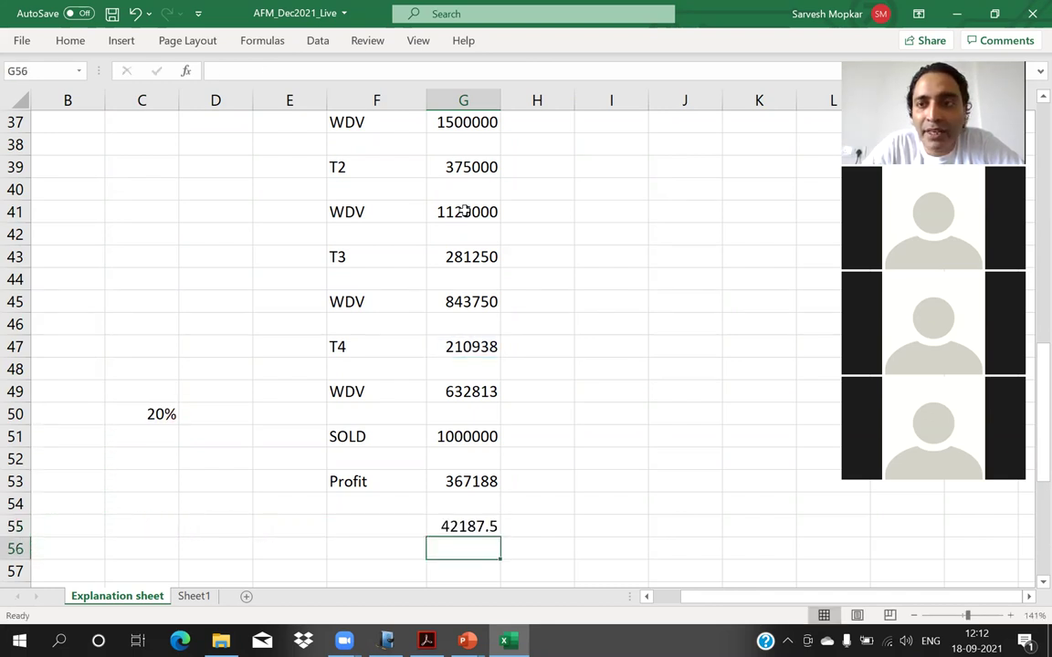
Check which cells the formula in G55 refers to and revisit the Profit amount above it.
{"action": "key", "text": "Up"}
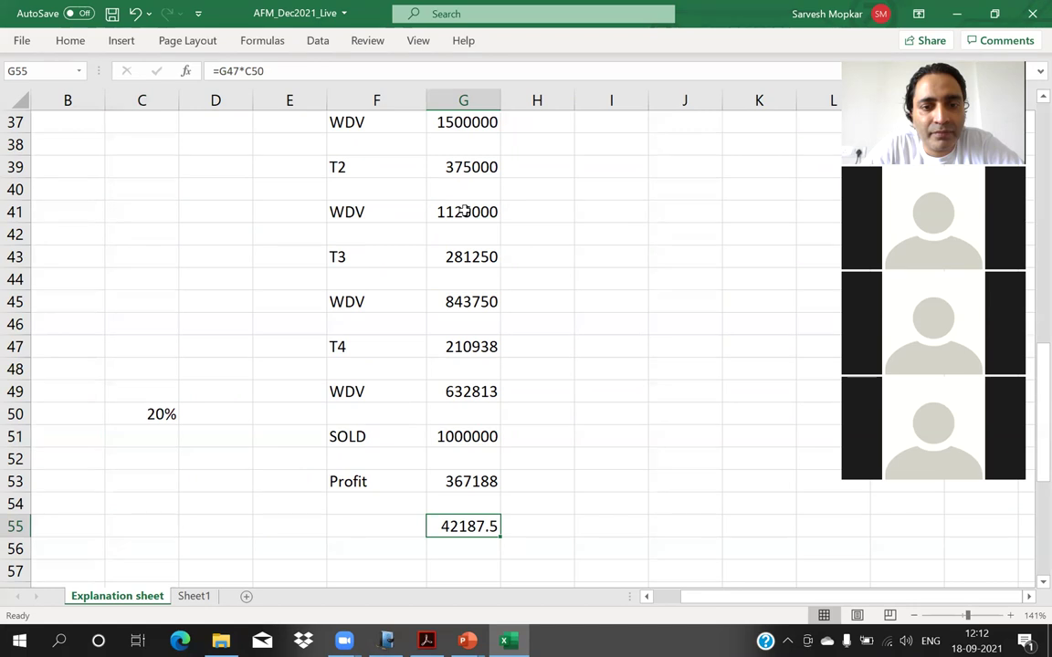
{"action": "key", "text": "F2"}
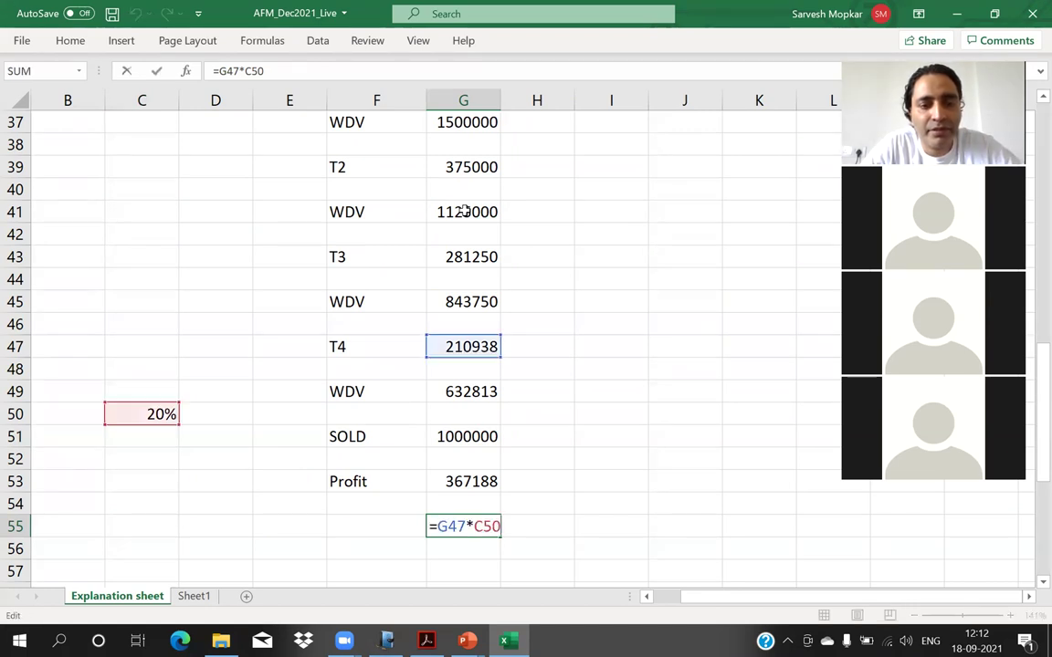
{"action": "key", "text": "Escape"}
{"action": "key", "text": "Down"}
{"action": "key", "text": "Up"}
{"action": "key", "text": "Down"}
{"action": "key", "text": "Up"}
{"action": "key", "text": "Up"}
{"action": "key", "text": "Up"}
{"action": "key", "text": "Left"}
{"action": "key", "text": "Left"}
{"action": "key", "text": "Right"}
{"action": "key", "text": "Right"}
{"action": "key", "text": "Down"}
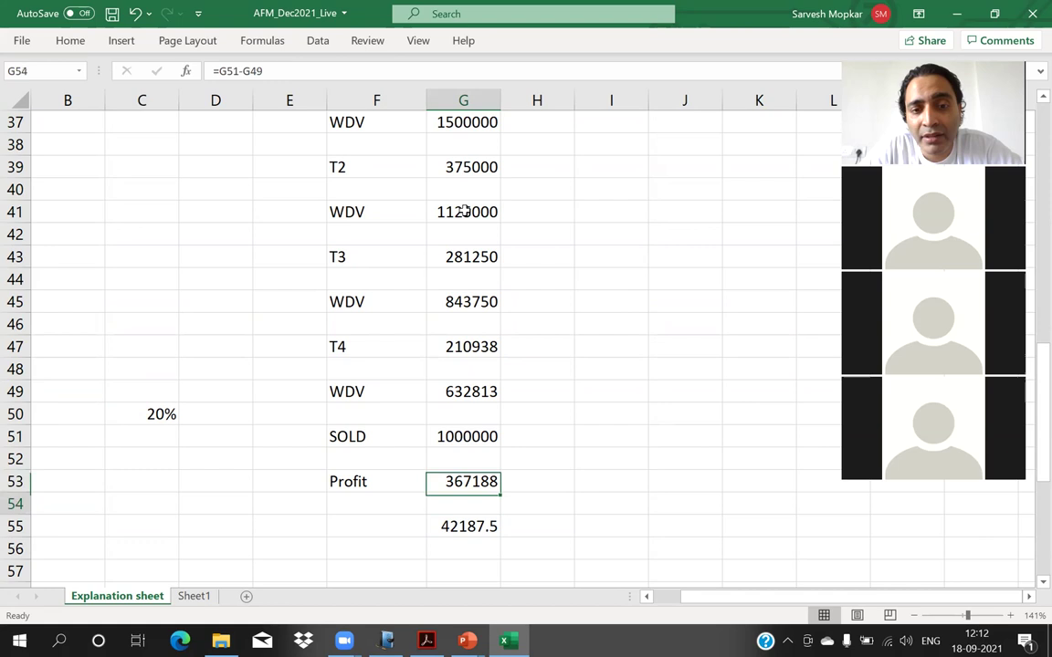
Calculate the negative tax on the sale profit in G56 with the formula =-0.2*G53.
{"action": "key", "text": "Down"}
{"action": "key", "text": "Down"}
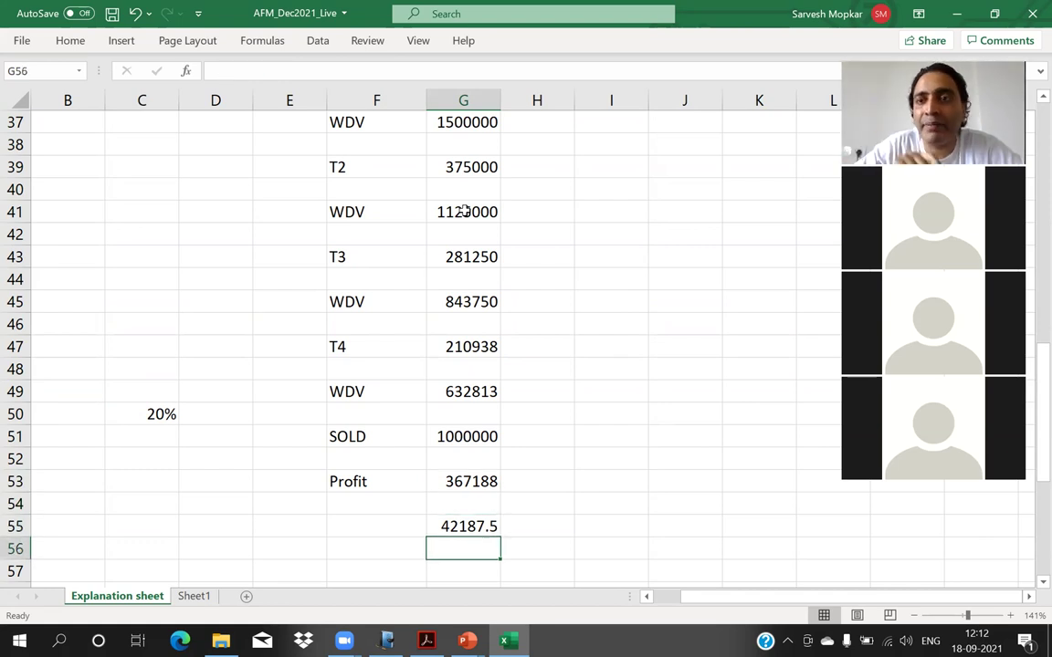
{"action": "key", "text": "F2"}
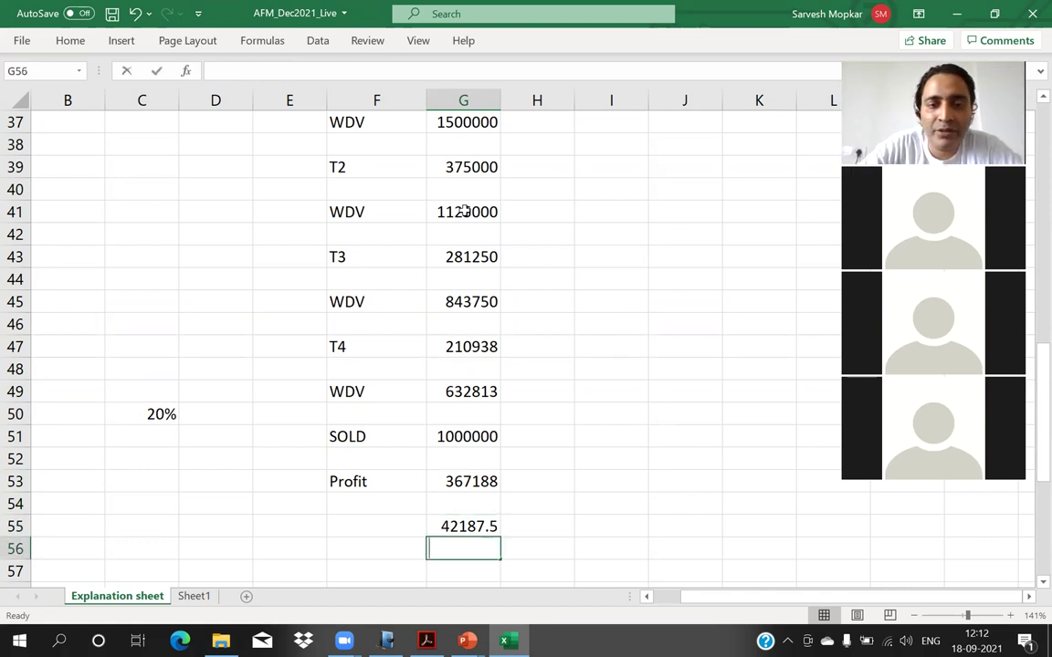
{"action": "type", "text": "=-"}
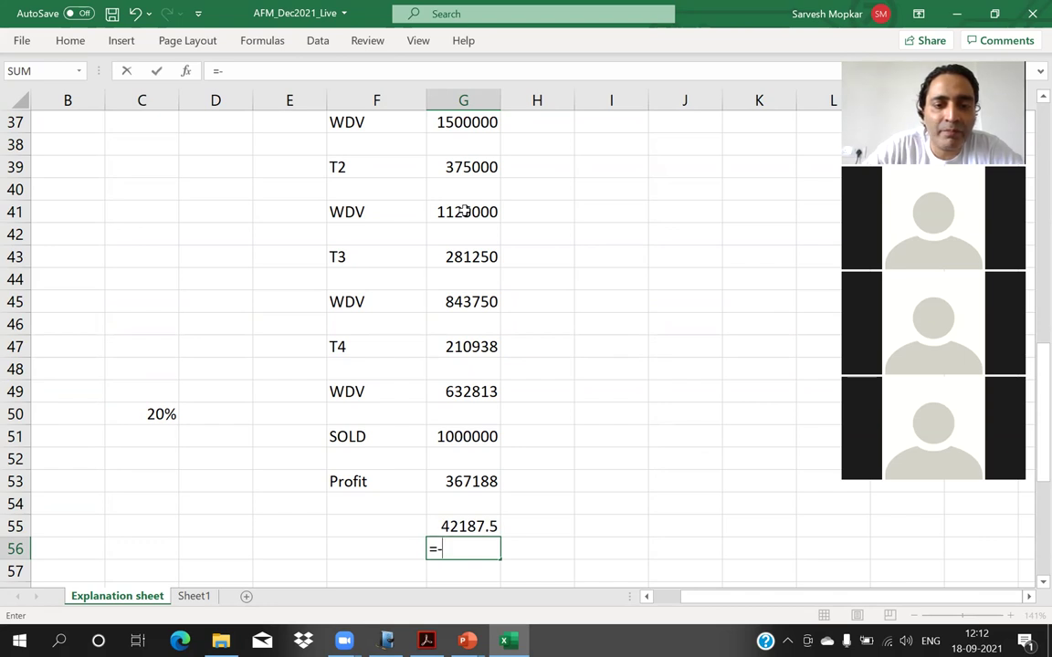
{"action": "type", "text": "0.2"}
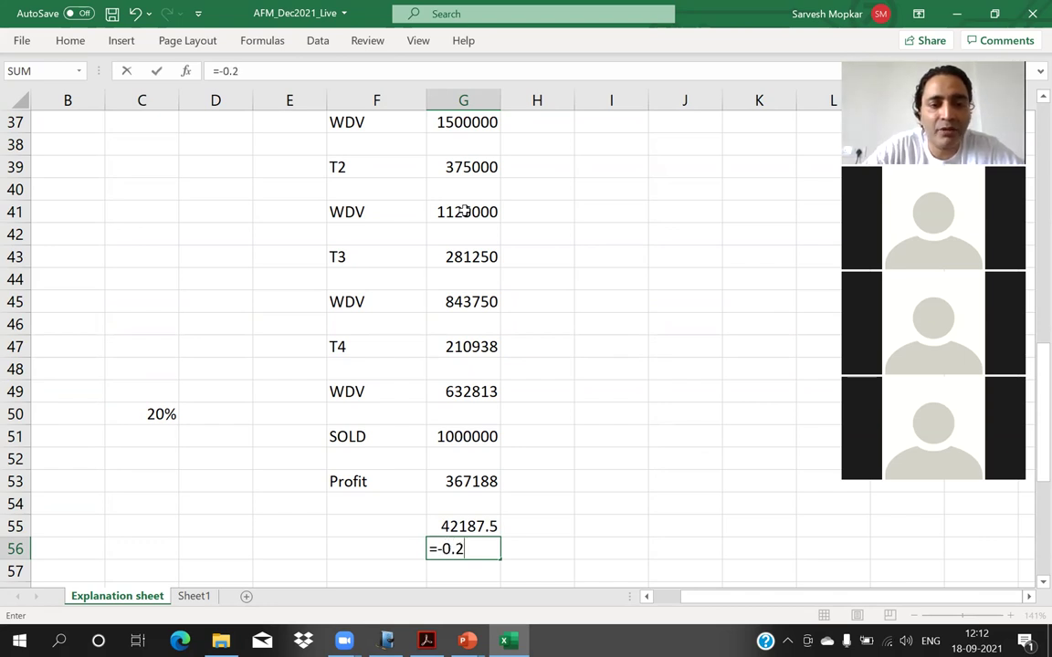
{"action": "type", "text": "*"}
{"action": "key", "text": "Up"}
{"action": "key", "text": "Up"}
{"action": "key", "text": "Up"}
{"action": "key", "text": "Return"}
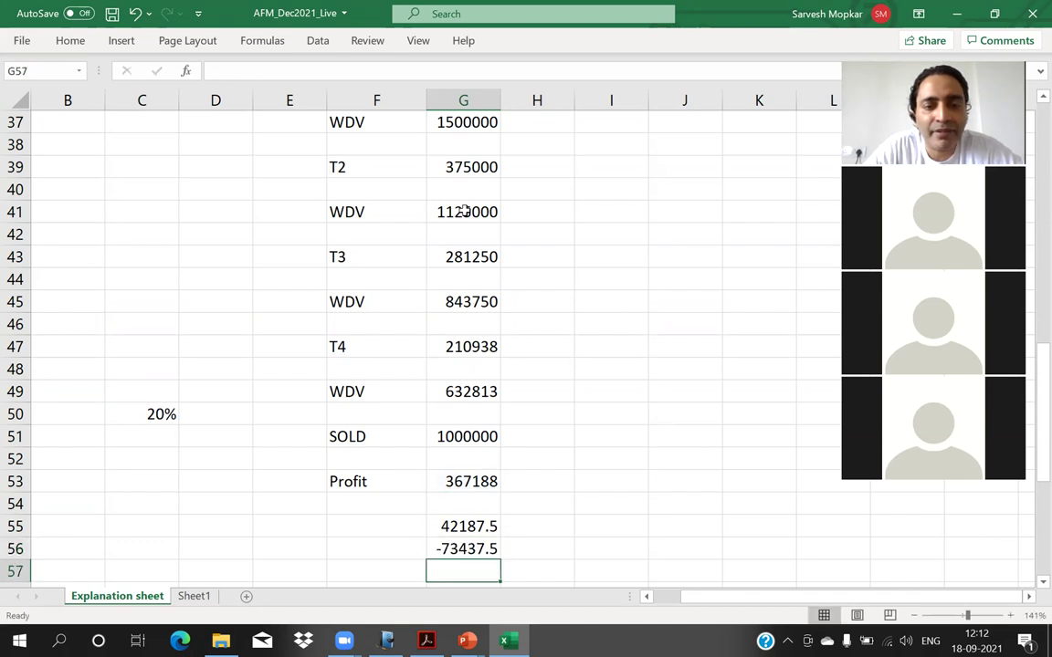
Insert a blank row at row 57, between the tax amounts and the Sales example.
{"action": "key", "text": "Down"}
{"action": "key", "text": "Up"}
{"action": "key", "text": "Up"}
{"action": "key", "text": "Down"}
{"action": "key", "text": "Left"}
{"action": "key", "text": "Left"}
{"action": "key", "text": "Left"}
{"action": "key", "text": "Left"}
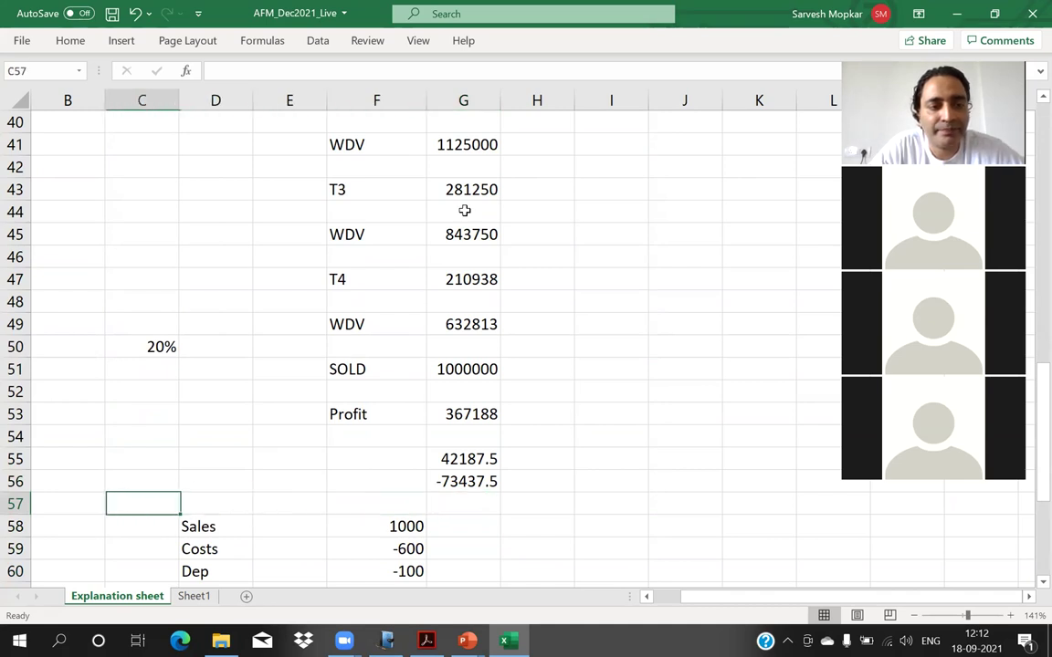
{"action": "key", "text": "Left"}
{"action": "key", "text": "Left"}
{"action": "key", "text": "shift+space"}
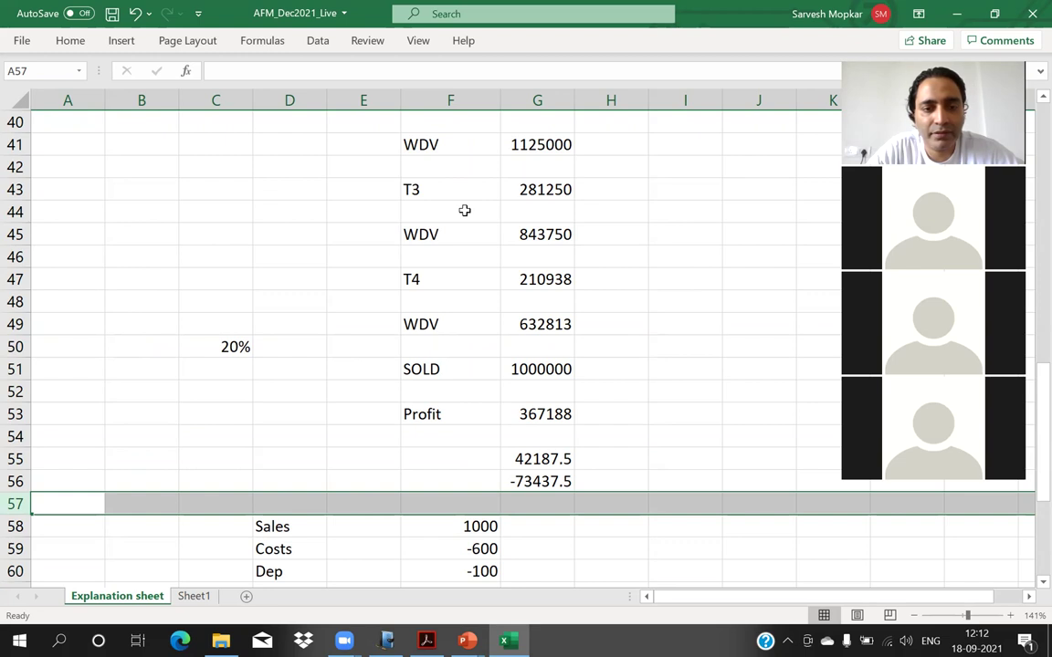
{"action": "key", "text": "Left"}
{"action": "key", "text": "shift+space"}
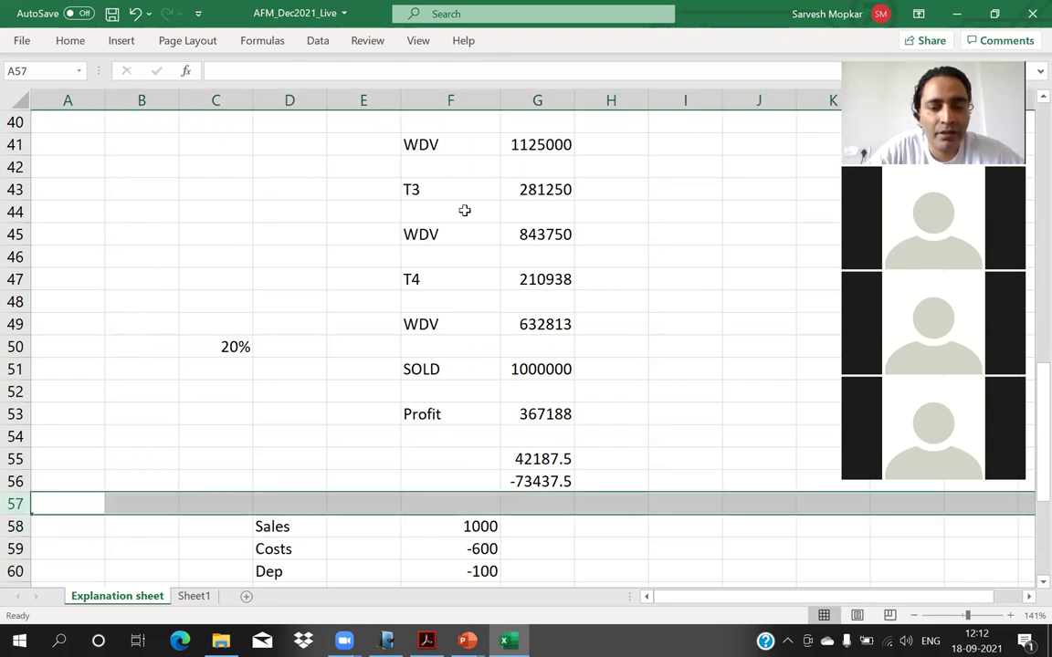
{"action": "key", "text": "ctrl+shift+plus"}
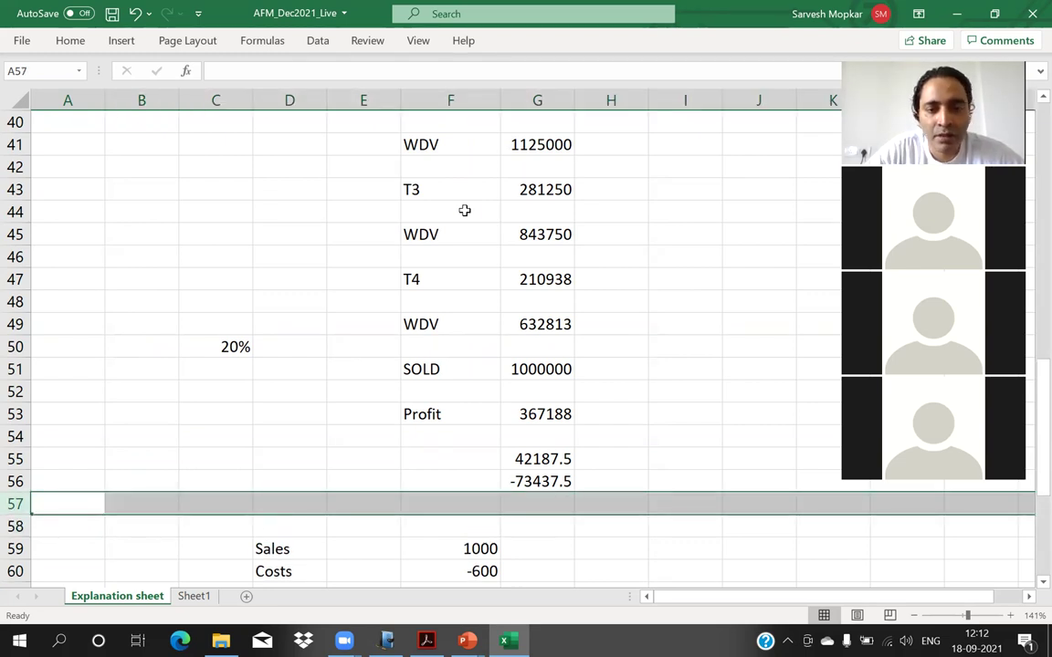
Add the depreciation tax effect and the profit tax in G57 with the formula =G56+G55.
{"action": "key", "text": "Right"}
{"action": "key", "text": "Right"}
{"action": "key", "text": "Right"}
{"action": "key", "text": "Right"}
{"action": "key", "text": "Right"}
{"action": "key", "text": "Right"}
{"action": "key", "text": "Up"}
{"action": "key", "text": "Up"}
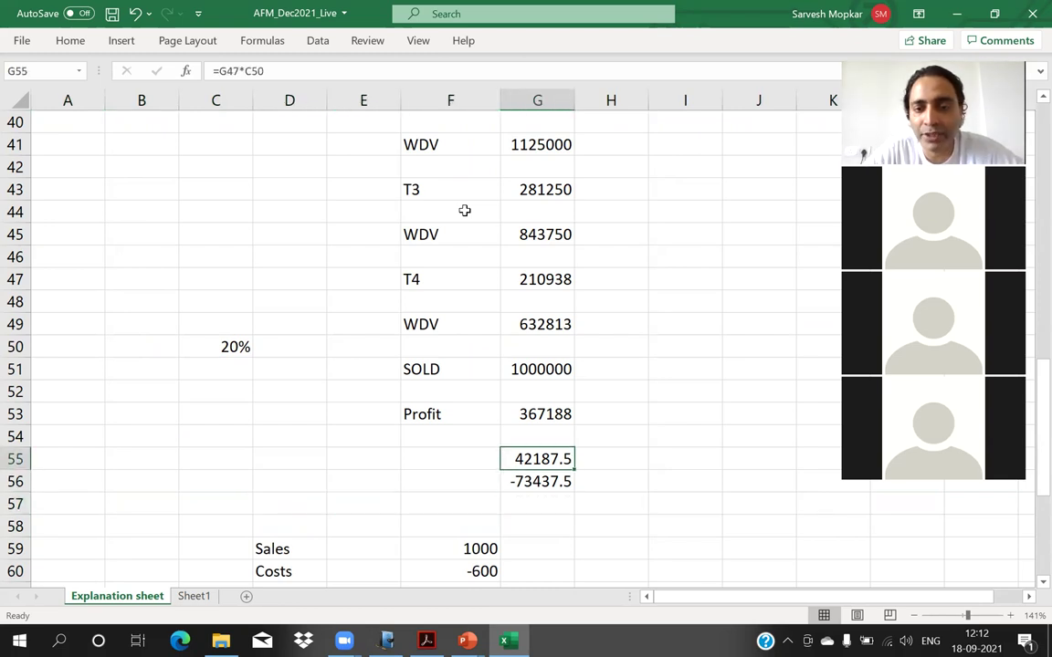
{"action": "key", "text": "Down"}
{"action": "key", "text": "Down"}
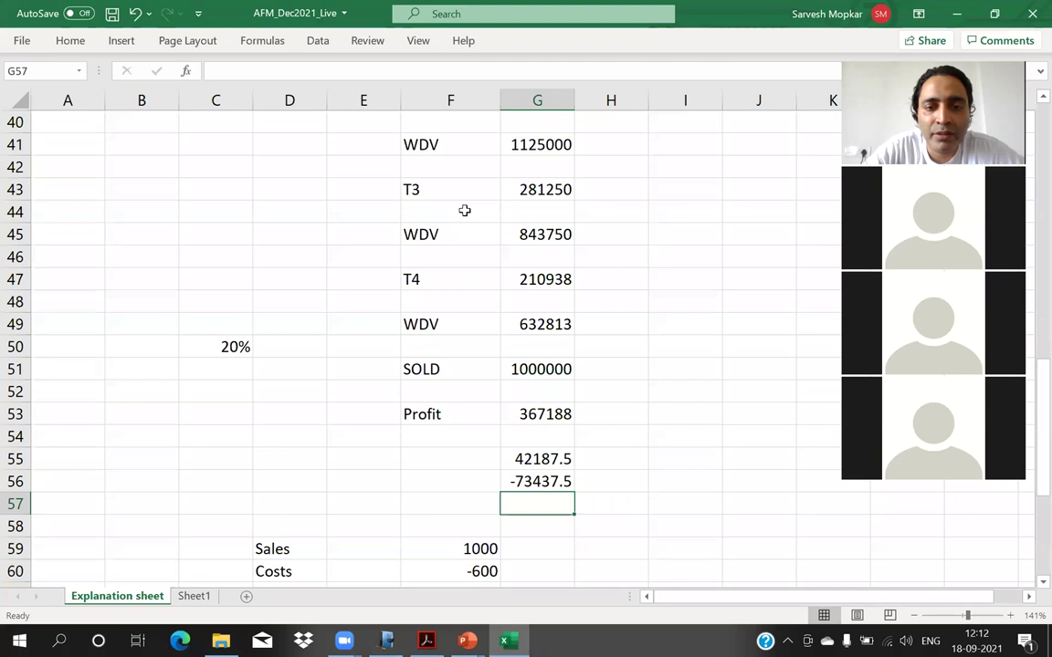
{"action": "type", "text": "="}
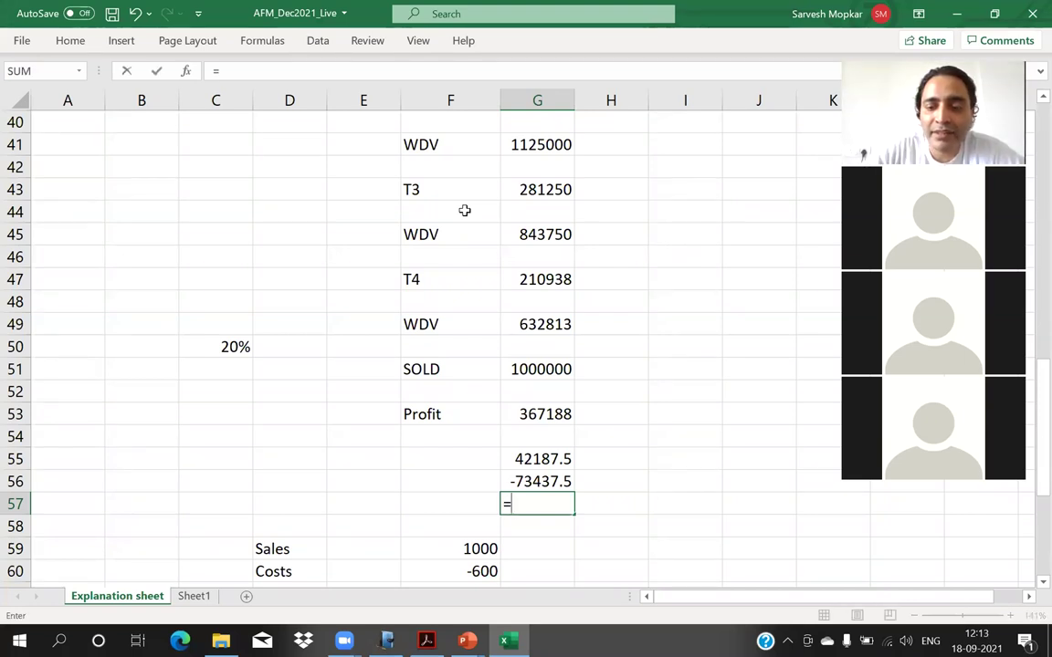
{"action": "key", "text": "Up"}
{"action": "type", "text": "+"}
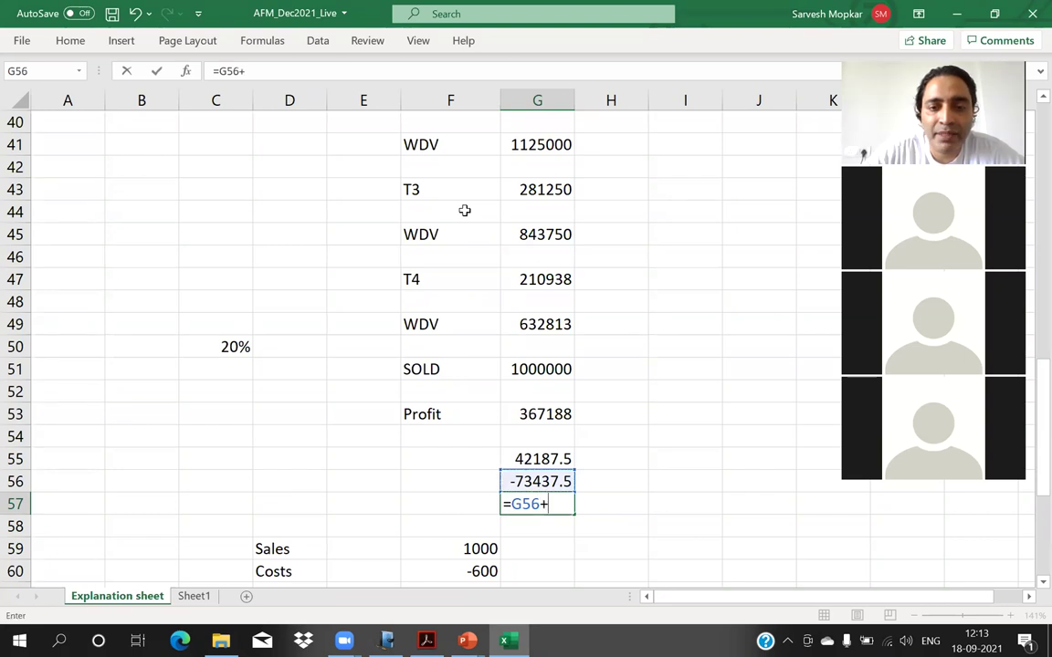
{"action": "key", "text": "Up"}
{"action": "key", "text": "Up"}
{"action": "key", "text": "Up"}
{"action": "key", "text": "Down"}
{"action": "key", "text": "Return"}
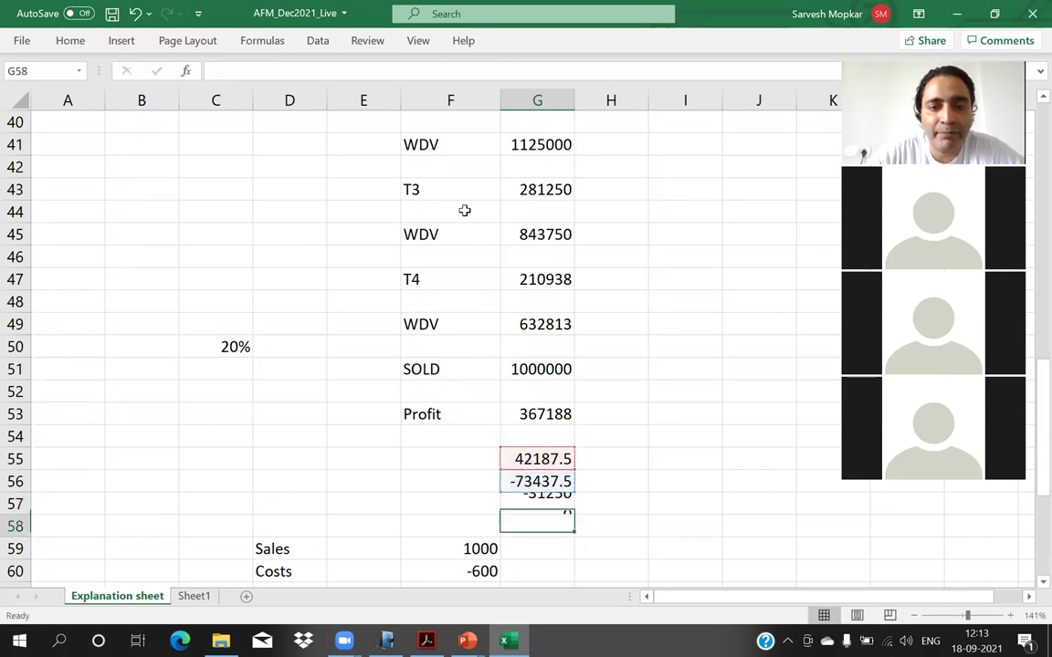
Review the net tax amount in G57 against the T4, WDV, SOLD and Profit rows above it.
{"action": "key", "text": "Up"}
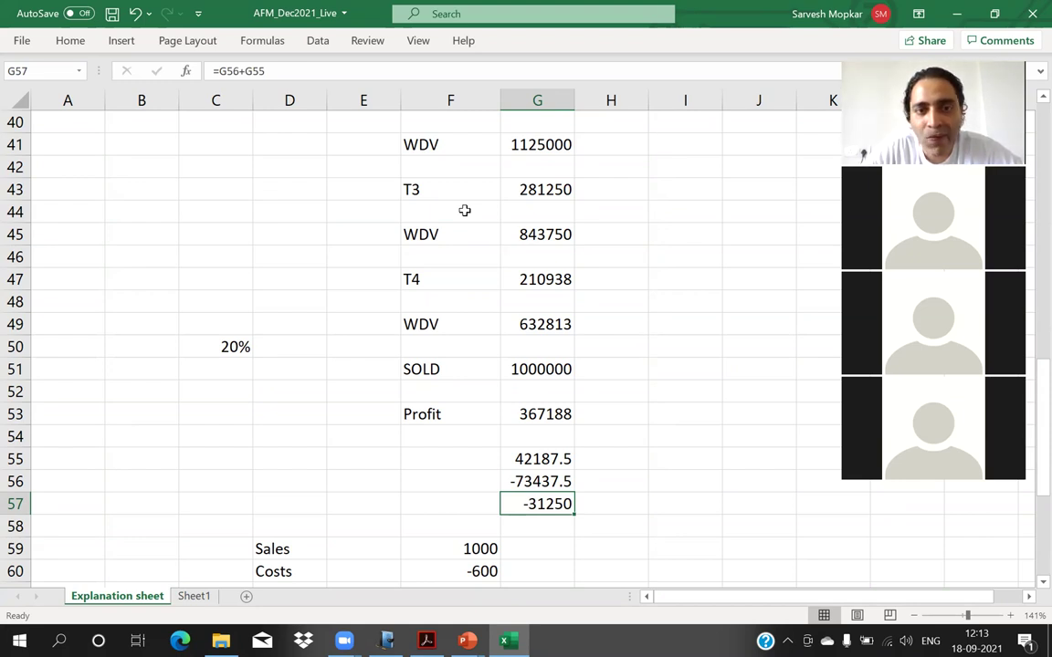
{"action": "key", "text": "Up"}
{"action": "key", "text": "Up"}
{"action": "key", "text": "Up"}
{"action": "key", "text": "Up"}
{"action": "key", "text": "Up"}
{"action": "key", "text": "Up"}
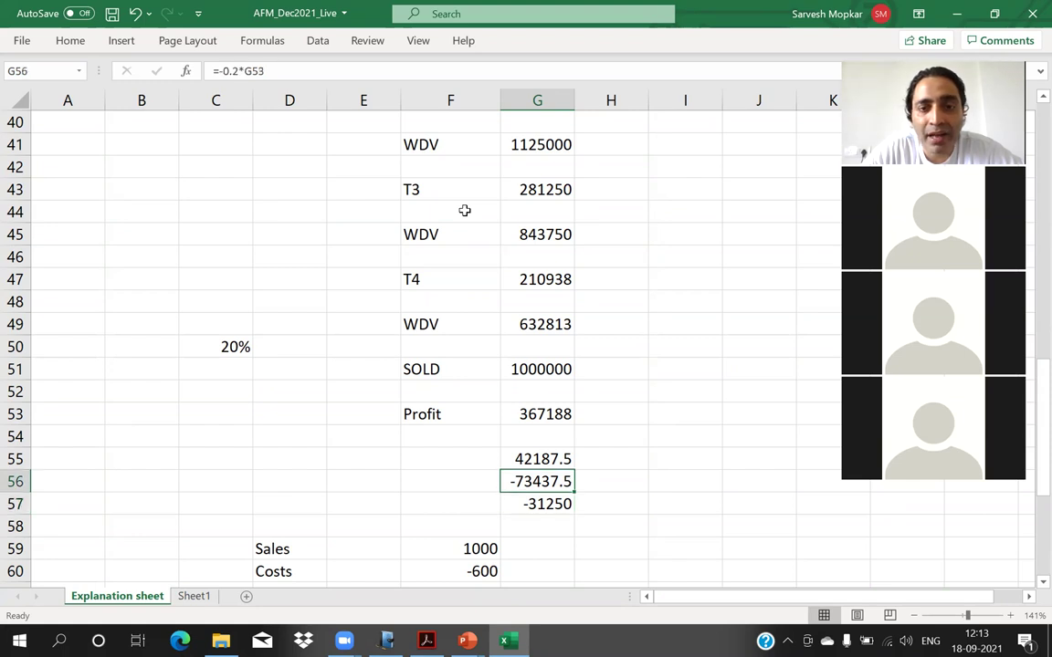
{"action": "key", "text": "Up"}
{"action": "key", "text": "Up"}
{"action": "key", "text": "Up"}
{"action": "key", "text": "Up"}
{"action": "key", "text": "Up"}
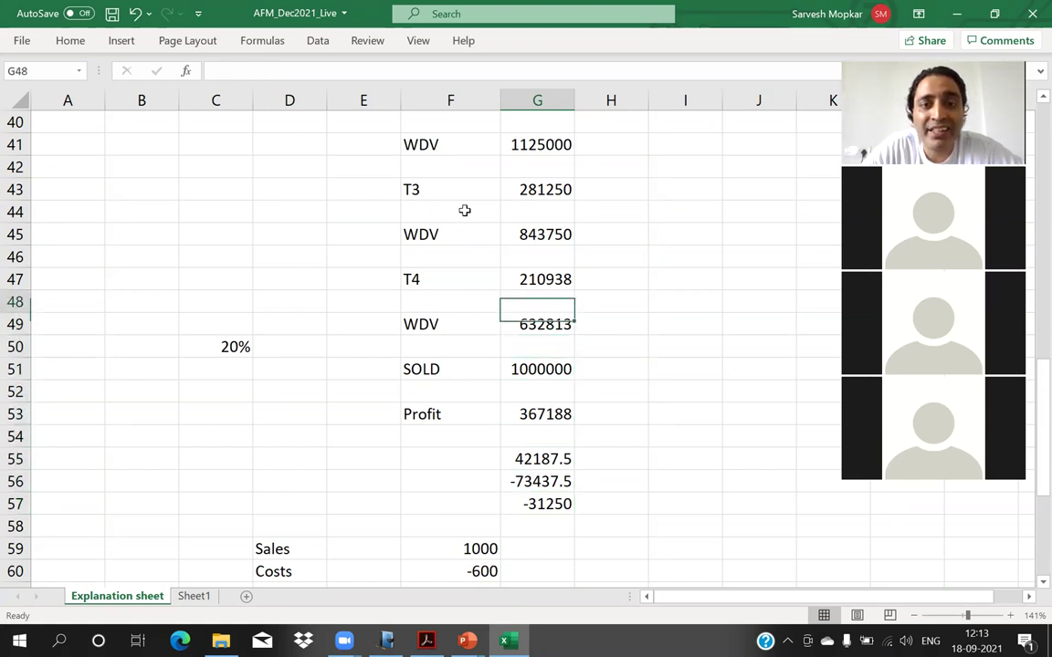
{"action": "key", "text": "Down"}
{"action": "key", "text": "Down"}
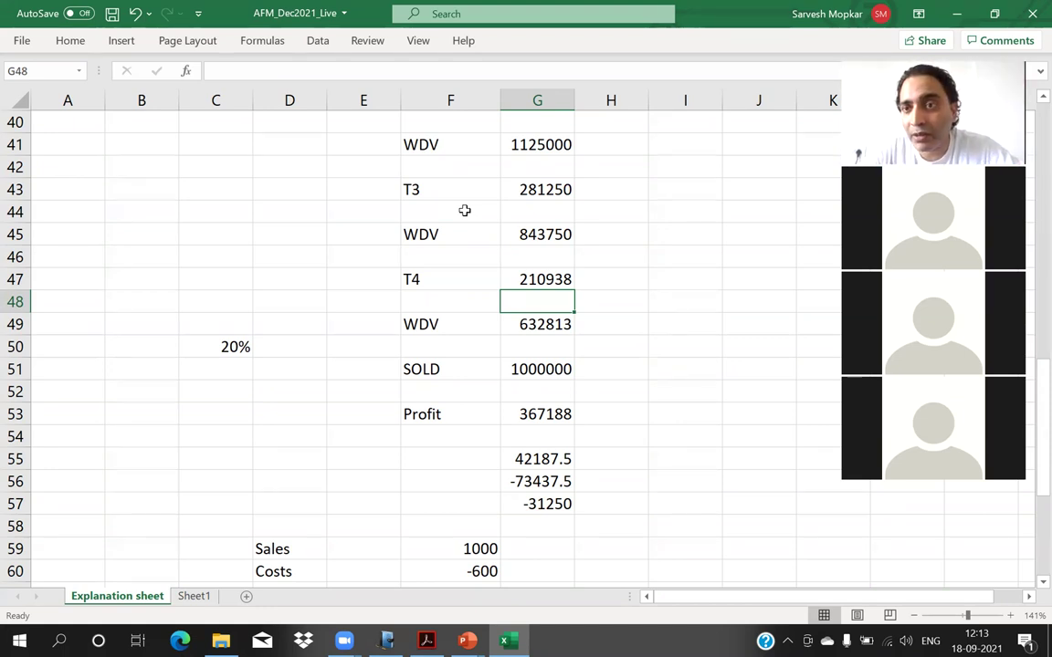
{"action": "key", "text": "Down"}
{"action": "key", "text": "Down"}
{"action": "key", "text": "Down"}
{"action": "key", "text": "Down"}
{"action": "key", "text": "Down"}
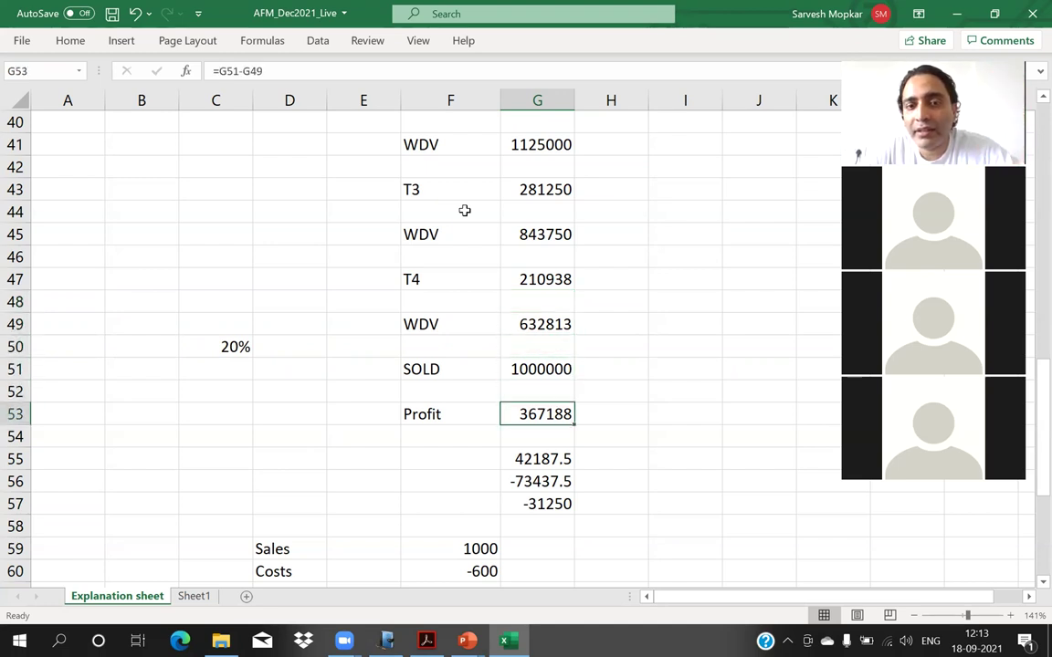
Examine the T4 depreciation in G47 and the WDV figures directly before and after it.
{"action": "key", "text": "Up"}
{"action": "key", "text": "Up"}
{"action": "key", "text": "Up"}
{"action": "key", "text": "Up"}
{"action": "key", "text": "Up"}
{"action": "key", "text": "Up"}
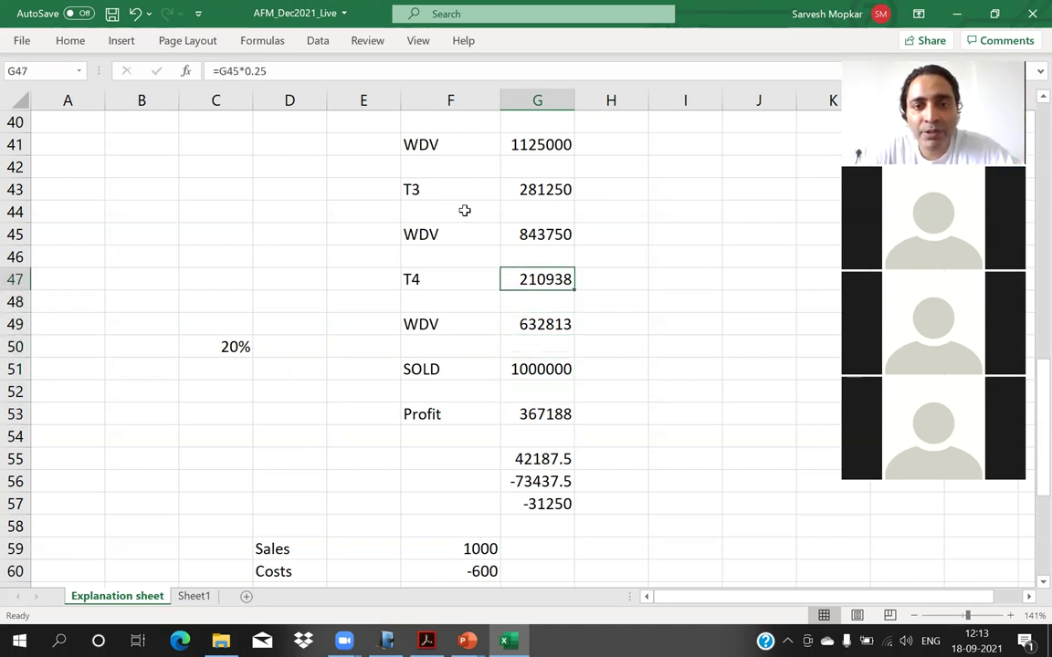
{"action": "key", "text": "Right"}
{"action": "key", "text": "Right"}
{"action": "key", "text": "Left"}
{"action": "key", "text": "Left"}
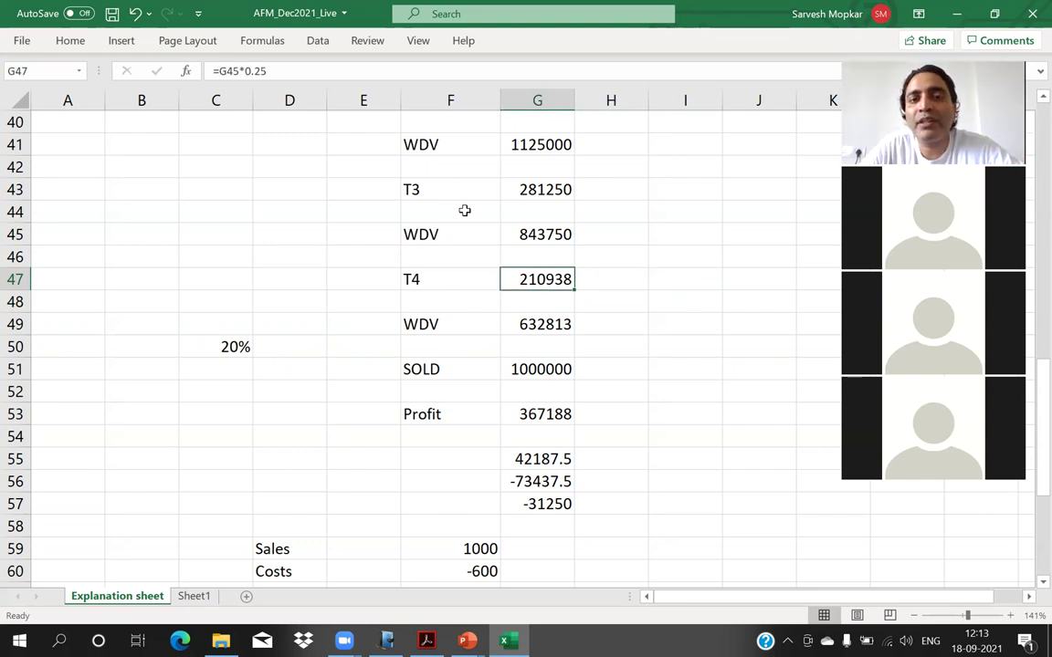
{"action": "key", "text": "Right"}
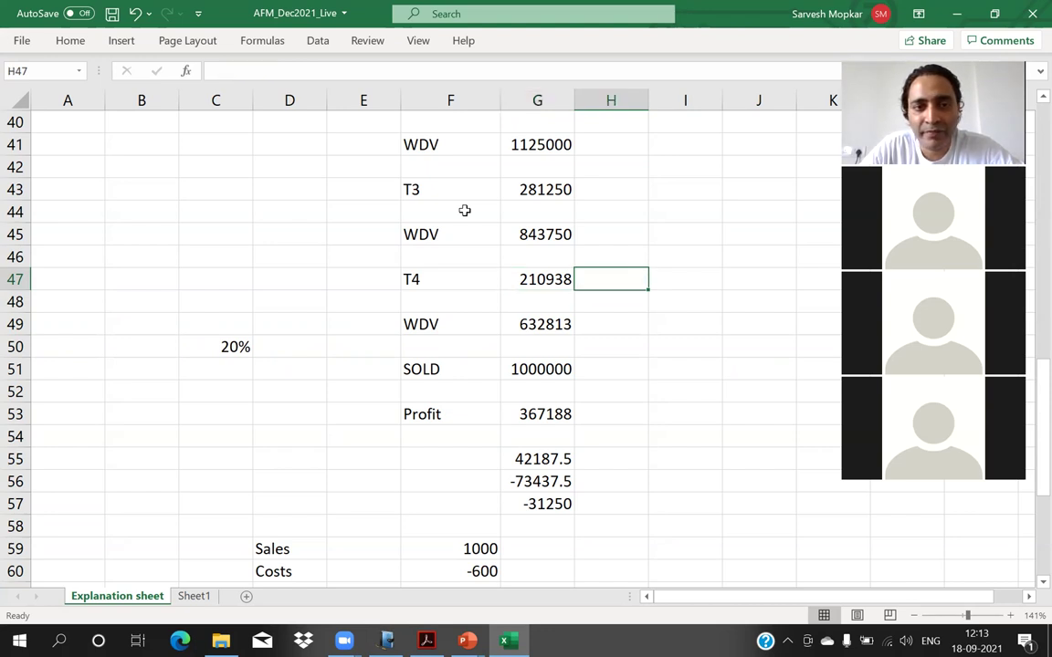
{"action": "key", "text": "Right"}
{"action": "key", "text": "Left"}
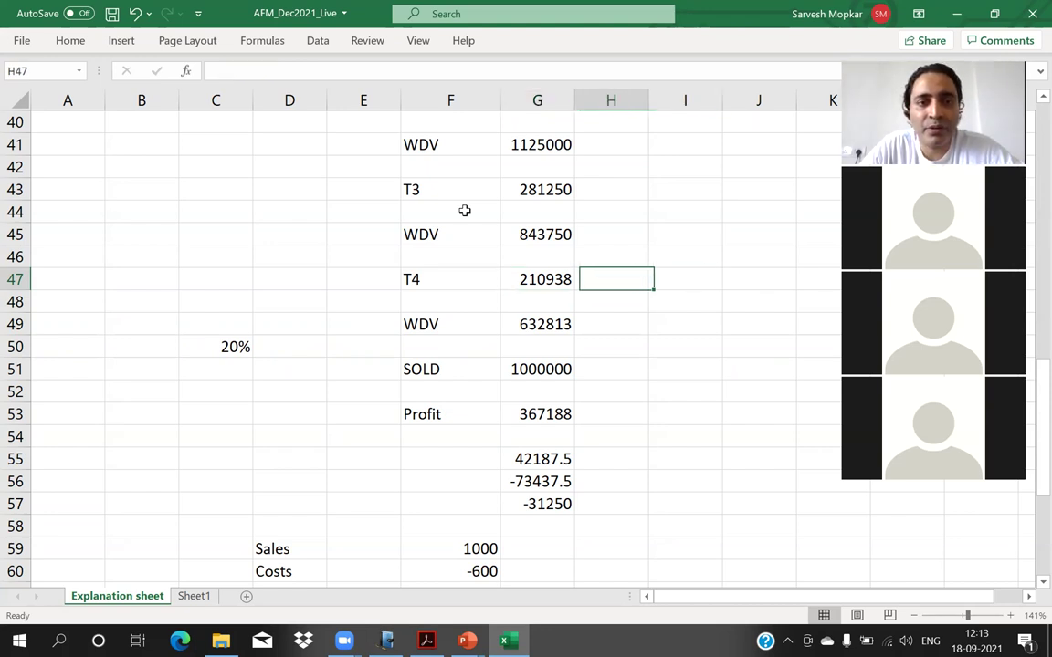
{"action": "key", "text": "Up"}
{"action": "key", "text": "Left"}
{"action": "key", "text": "Left"}
{"action": "key", "text": "Up"}
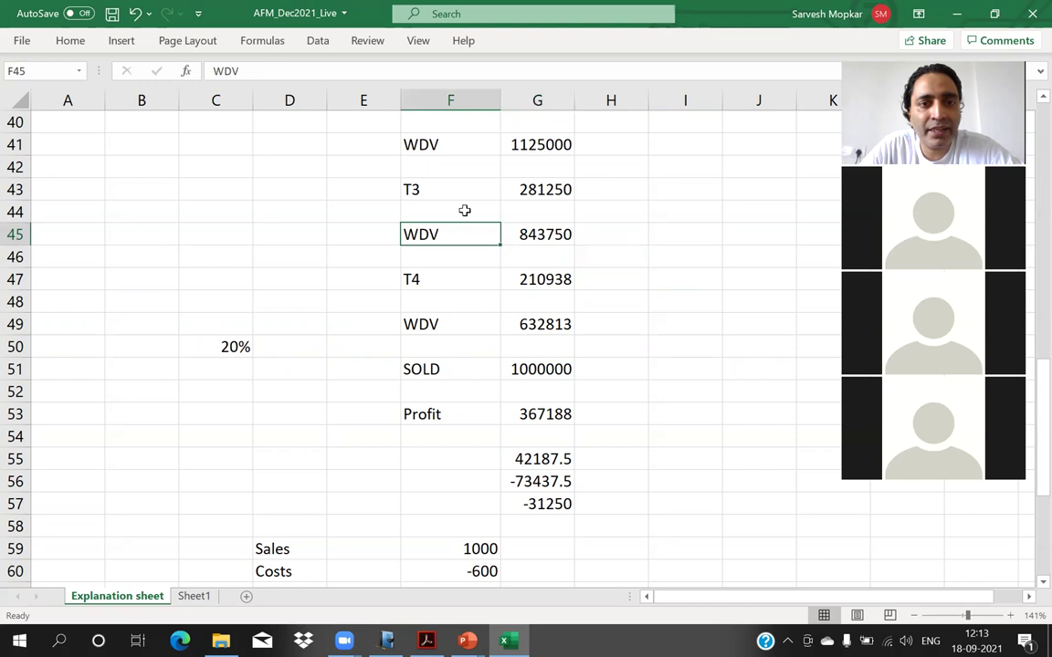
{"action": "key", "text": "Right"}
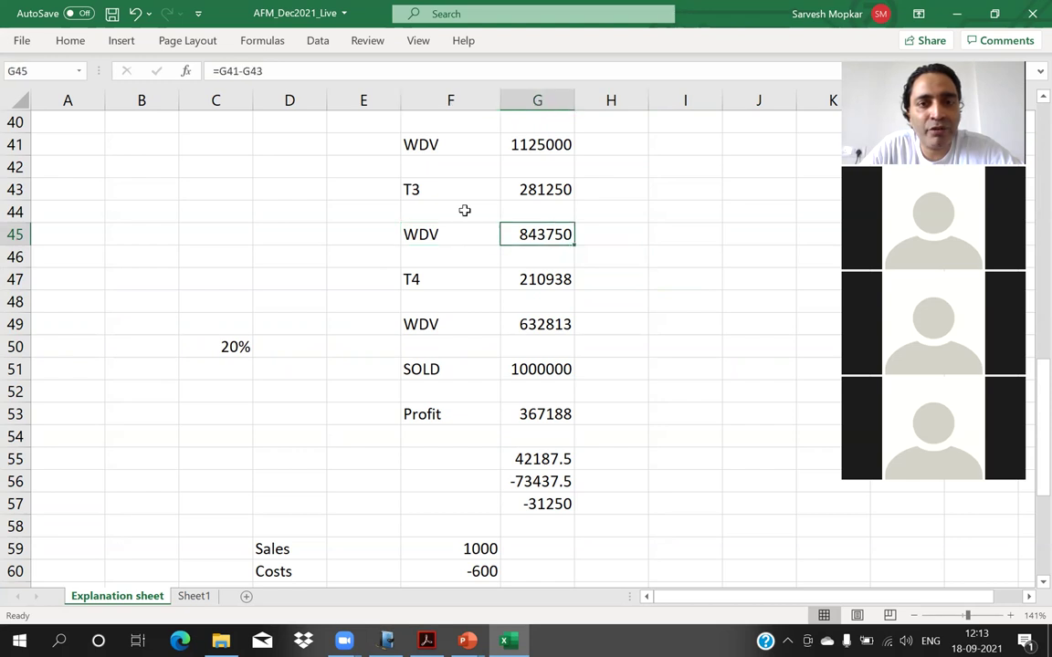
{"action": "key", "text": "Down"}
{"action": "key", "text": "Down"}
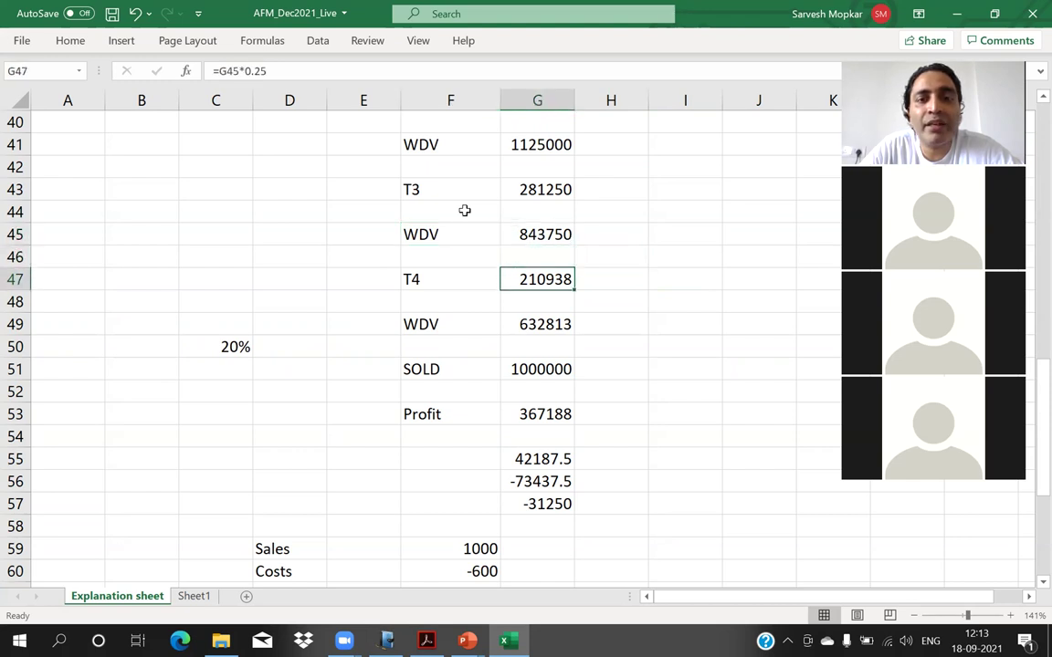
{"action": "key", "text": "Down"}
{"action": "key", "text": "Down"}
Enter the WDV before T4 depreciation, 843750, in I45 to start a comparison column.
{"action": "key", "text": "Up"}
{"action": "key", "text": "Up"}
{"action": "key", "text": "Up"}
{"action": "key", "text": "Up"}
{"action": "key", "text": "Right"}
{"action": "key", "text": "Right"}
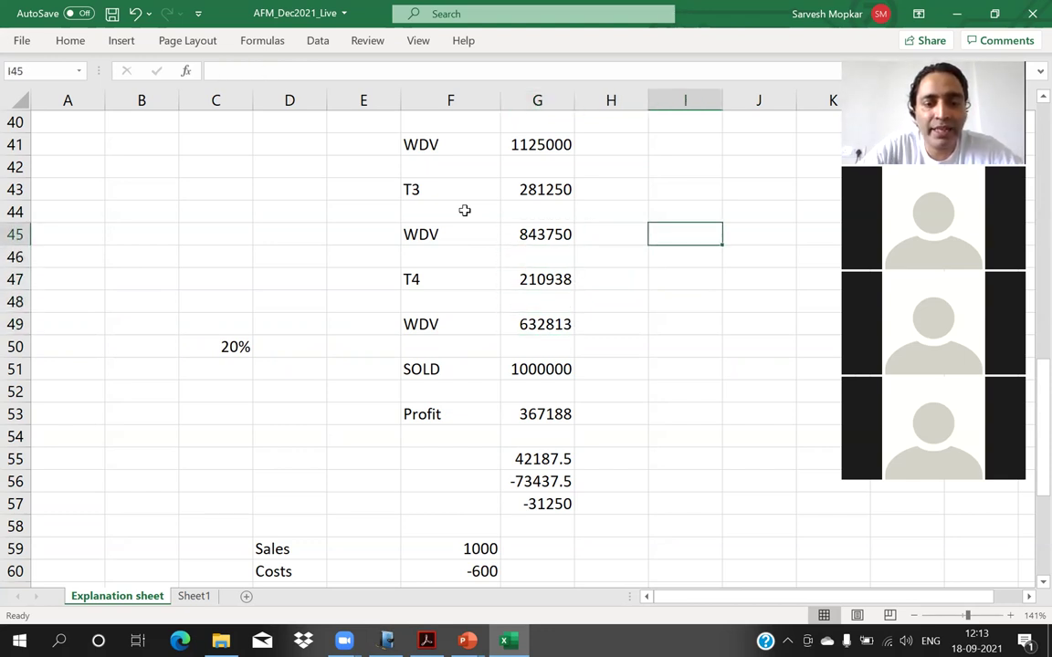
{"action": "type", "text": "843"}
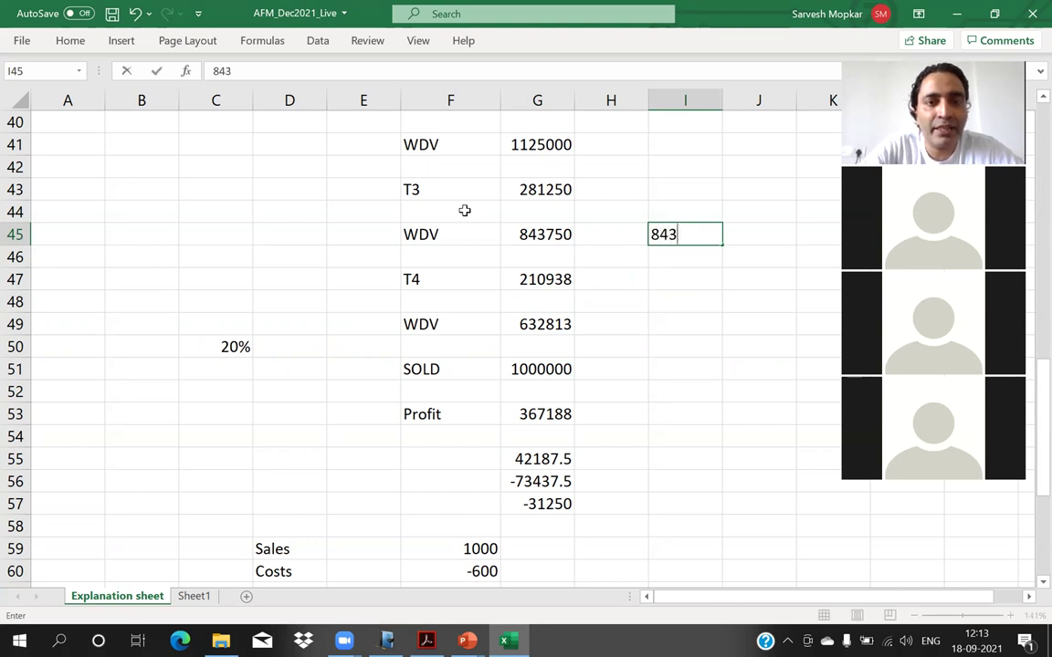
{"action": "type", "text": "750"}
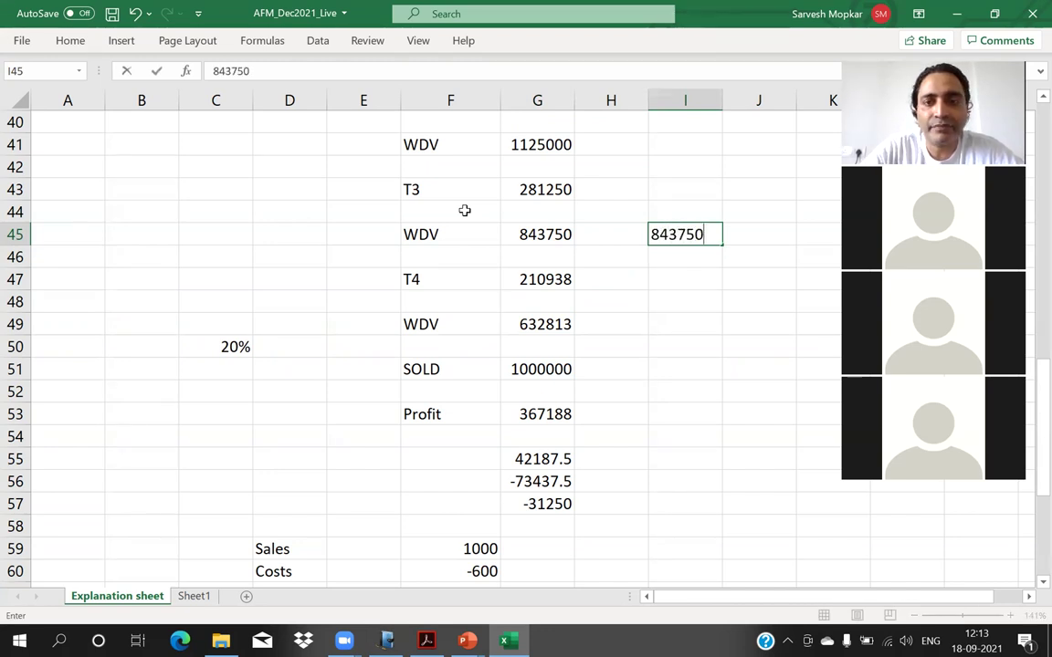
{"action": "key", "text": "Return"}
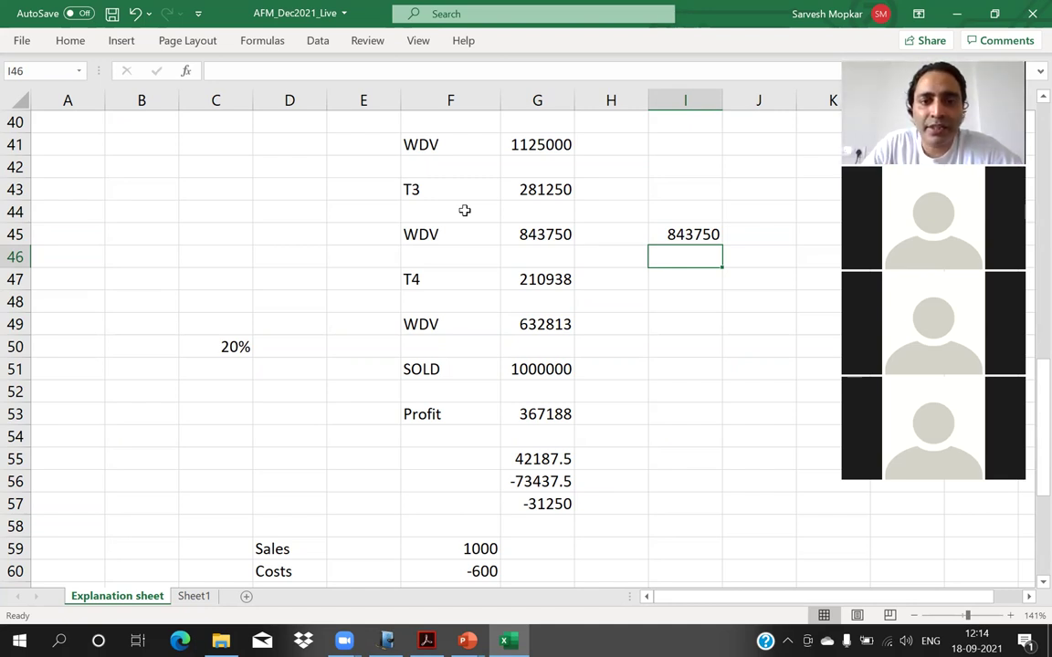
Copy the SOLD amount of 1000000 from G51 to I51 in the comparison column.
{"action": "key", "text": "Down"}
{"action": "key", "text": "Down"}
{"action": "key", "text": "Down"}
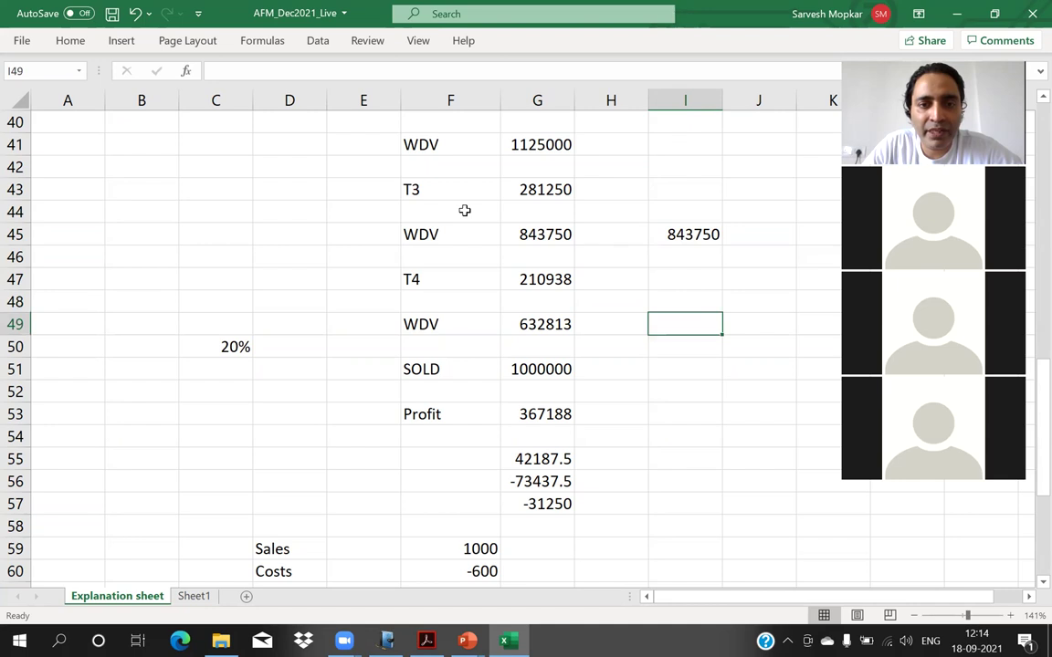
{"action": "key", "text": "Down"}
{"action": "key", "text": "Down"}
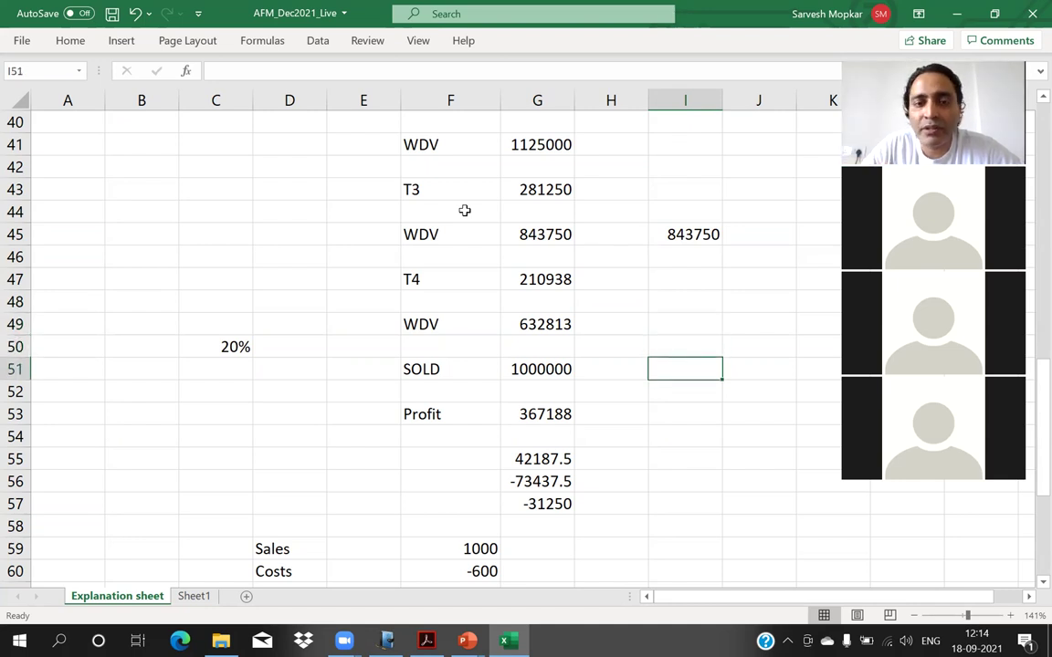
{"action": "key", "text": "Left"}
{"action": "key", "text": "Left"}
{"action": "key", "text": "ctrl+c"}
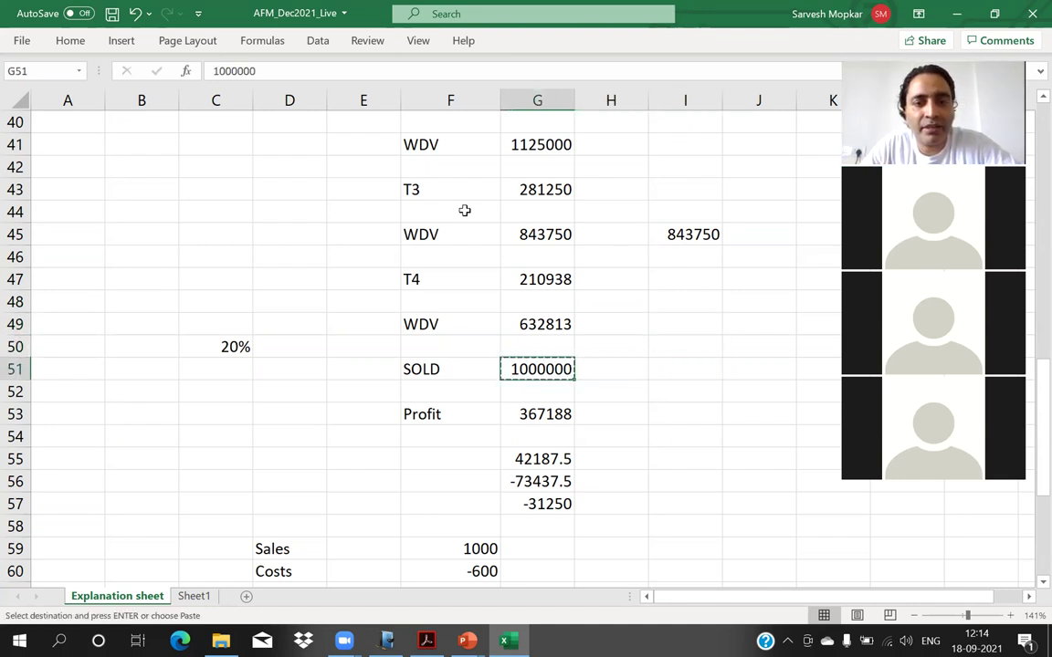
{"action": "key", "text": "Right"}
{"action": "key", "text": "Right"}
{"action": "key", "text": "Return"}
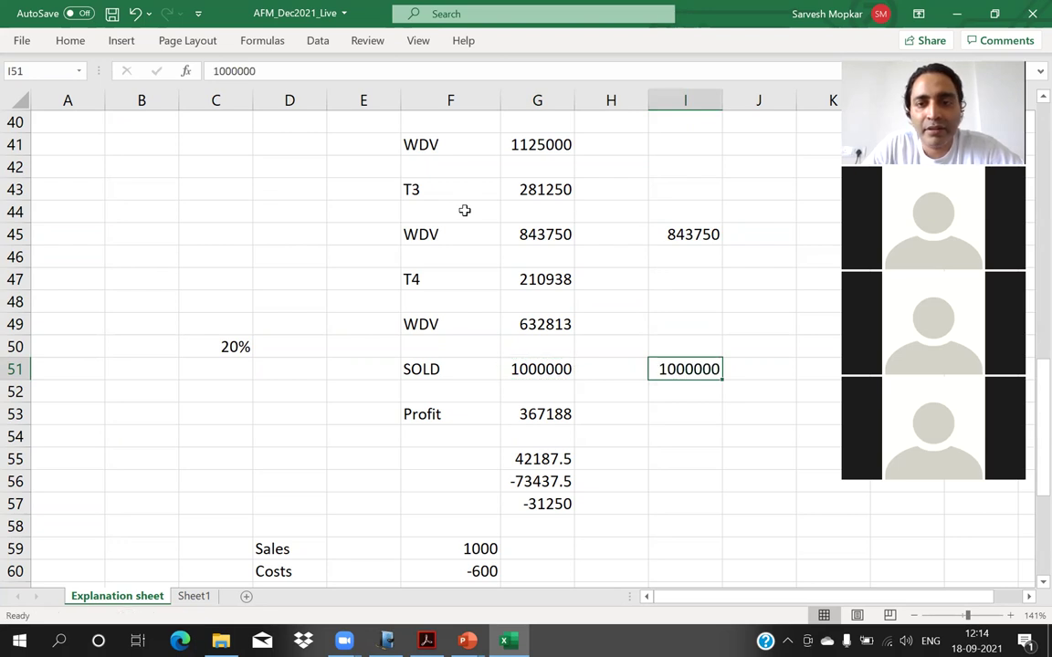
Calculate the sale profit without T4 depreciation in I53 with the formula =I51-I45.
{"action": "key", "text": "Down"}
{"action": "key", "text": "Down"}
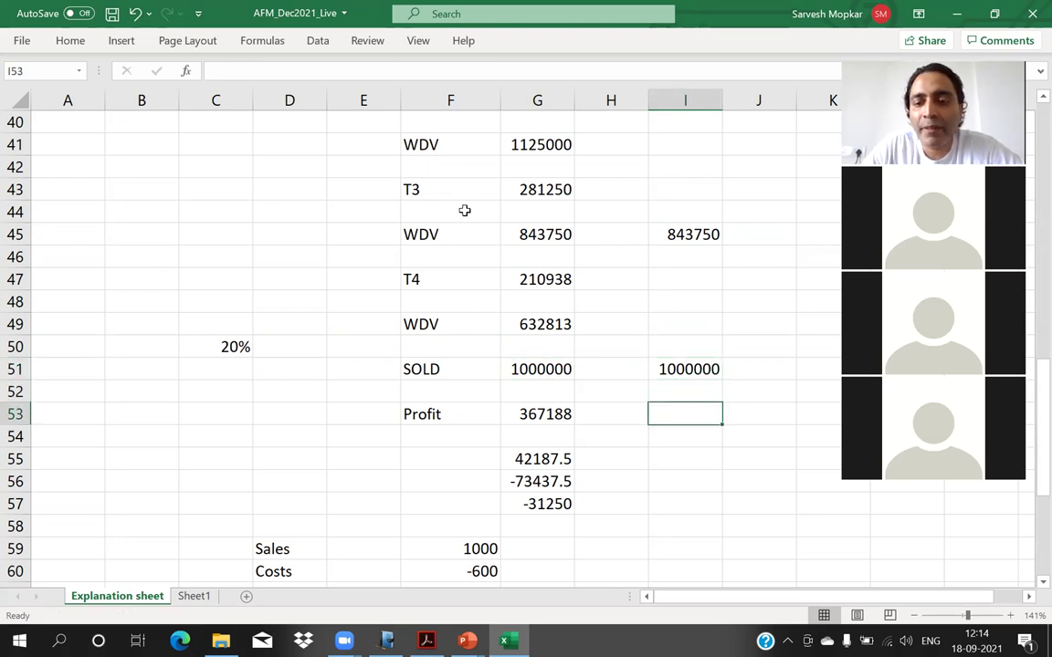
{"action": "type", "text": "="}
{"action": "key", "text": "Up"}
{"action": "key", "text": "Up"}
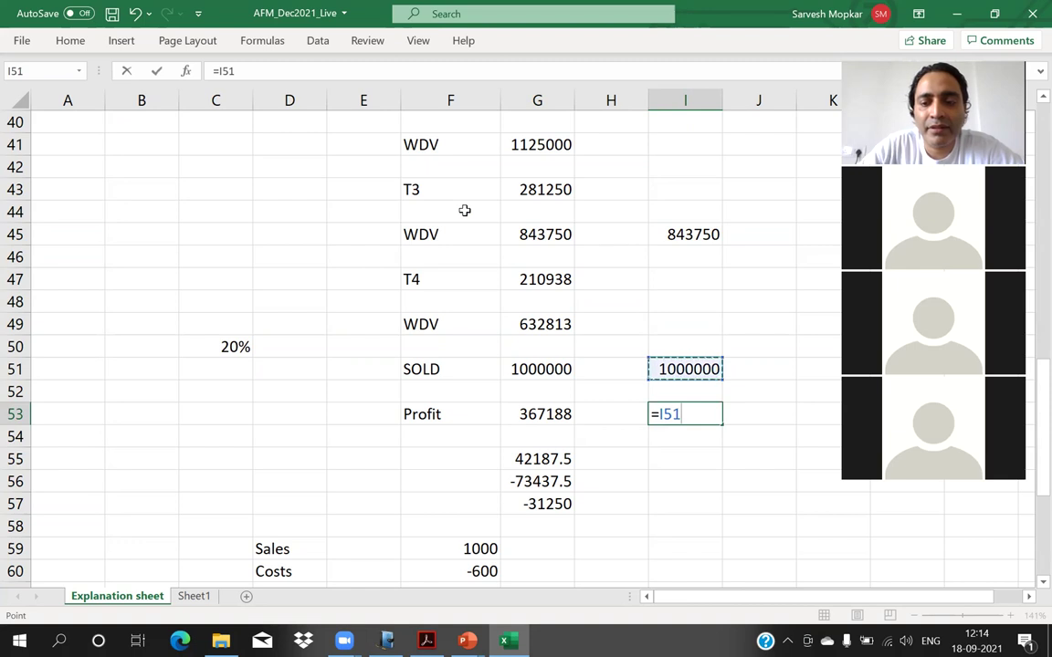
{"action": "type", "text": "-"}
{"action": "key", "text": "Up"}
{"action": "key", "text": "Up"}
{"action": "key", "text": "Up"}
{"action": "key", "text": "Up"}
{"action": "key", "text": "Up"}
{"action": "key", "text": "Up"}
{"action": "key", "text": "Up"}
{"action": "key", "text": "Up"}
{"action": "key", "text": "Return"}
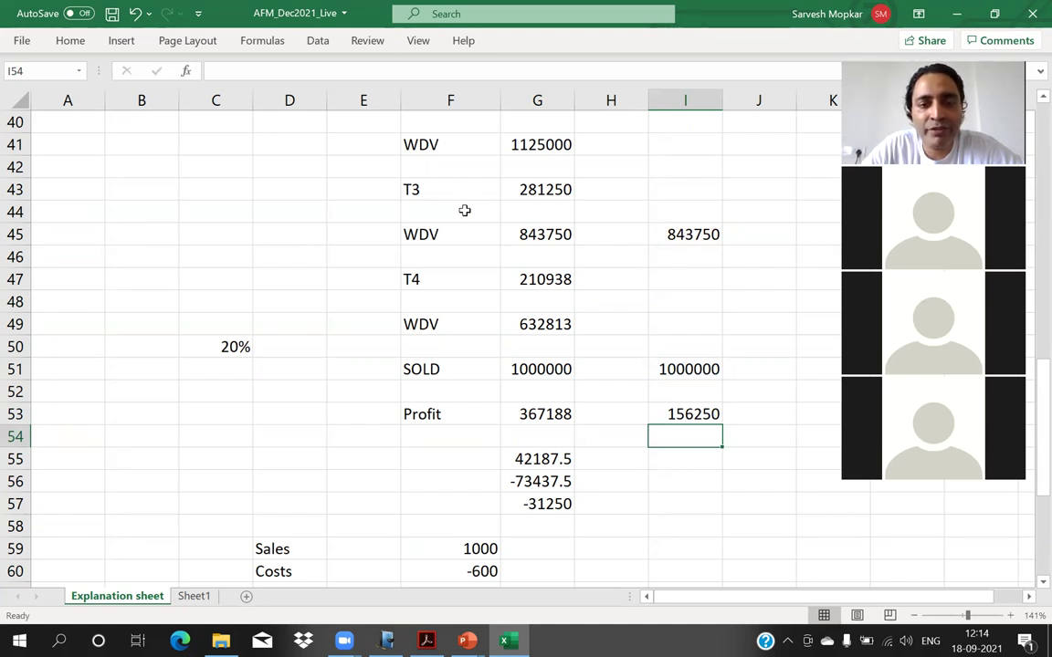
Calculate the negative tax on the comparison profit in I57 with the formula =-0.2*I53.
{"action": "key", "text": "Down"}
{"action": "key", "text": "Down"}
{"action": "key", "text": "Down"}
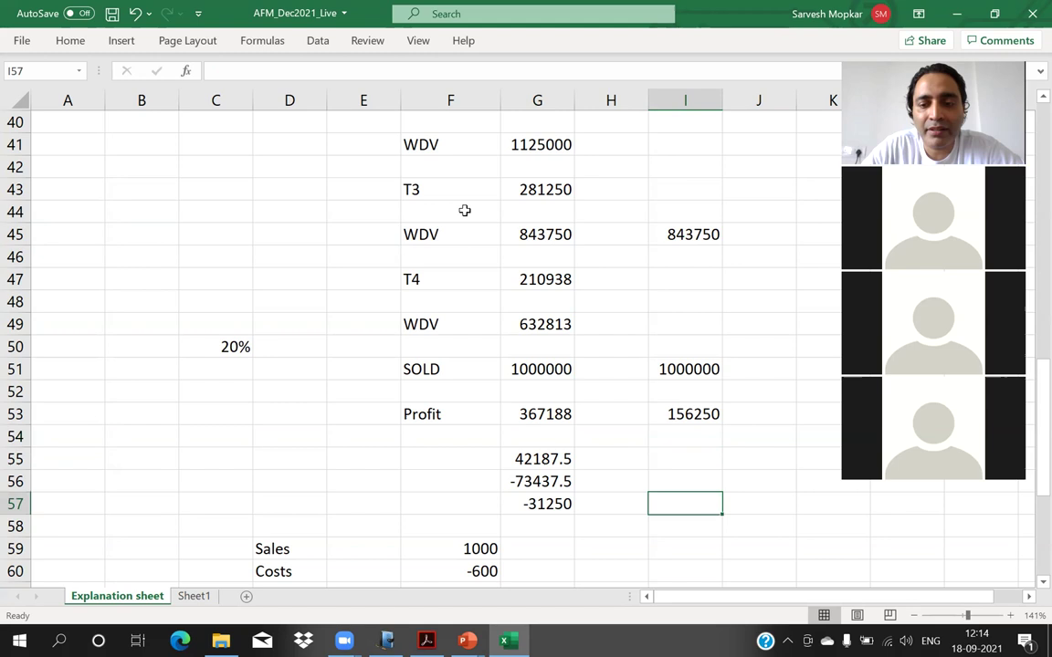
{"action": "type", "text": "=-0.2*"}
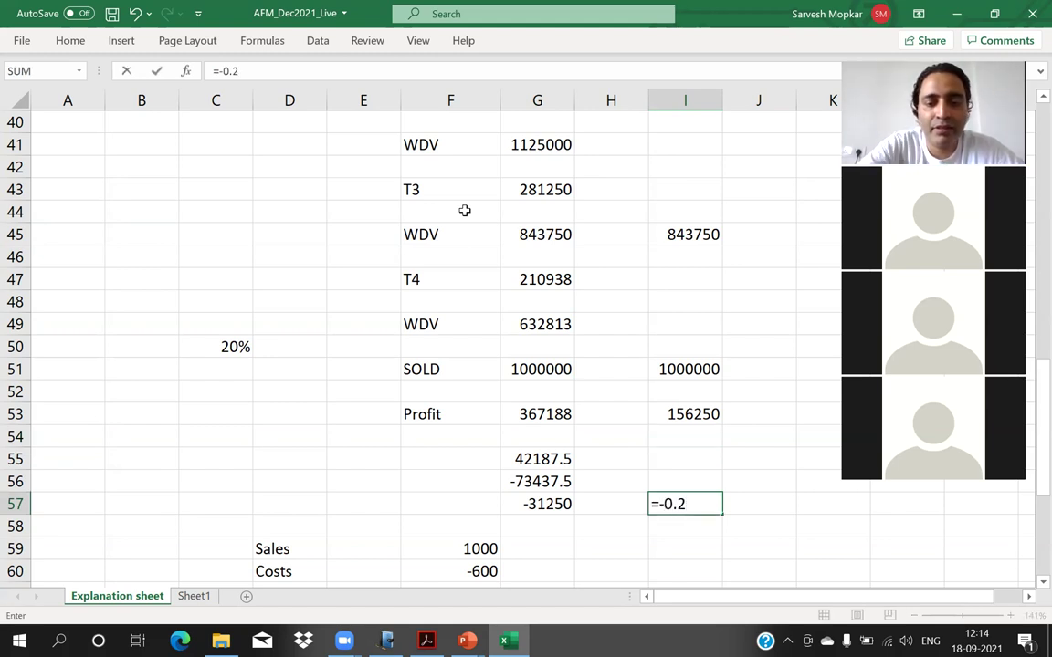
{"action": "key", "text": "Up"}
{"action": "key", "text": "Up"}
{"action": "key", "text": "Up"}
{"action": "key", "text": "Up"}
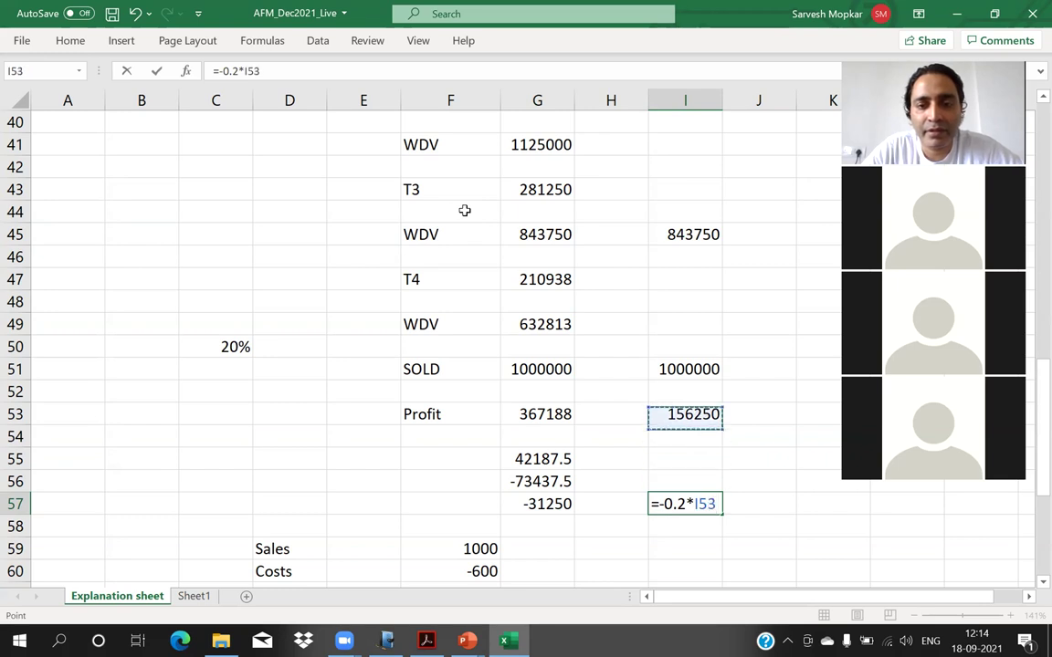
{"action": "key", "text": "Return"}
{"action": "key", "text": "Up"}
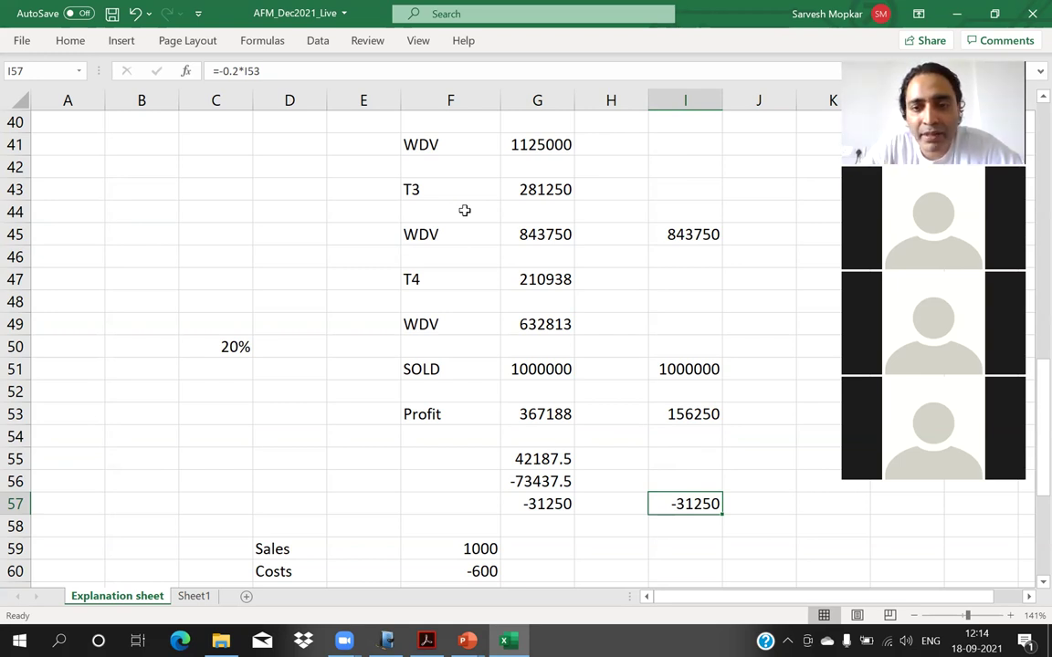
Review the column I calculation from the WDV row down to the tax amount, noting the blank T4 row.
{"action": "key", "text": "Up"}
{"action": "key", "text": "Up"}
{"action": "key", "text": "Up"}
{"action": "key", "text": "Up"}
{"action": "key", "text": "Up"}
{"action": "key", "text": "Up"}
{"action": "key", "text": "Up"}
{"action": "key", "text": "Up"}
{"action": "key", "text": "Up"}
{"action": "key", "text": "Up"}
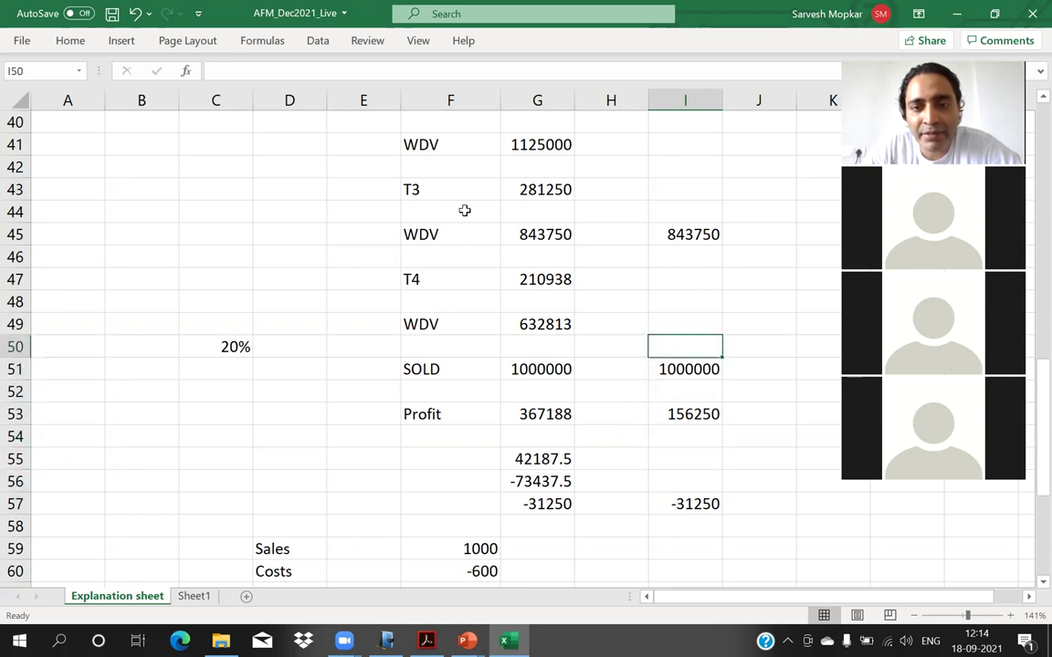
{"action": "key", "text": "Up"}
{"action": "key", "text": "Up"}
{"action": "key", "text": "Down"}
{"action": "key", "text": "Down"}
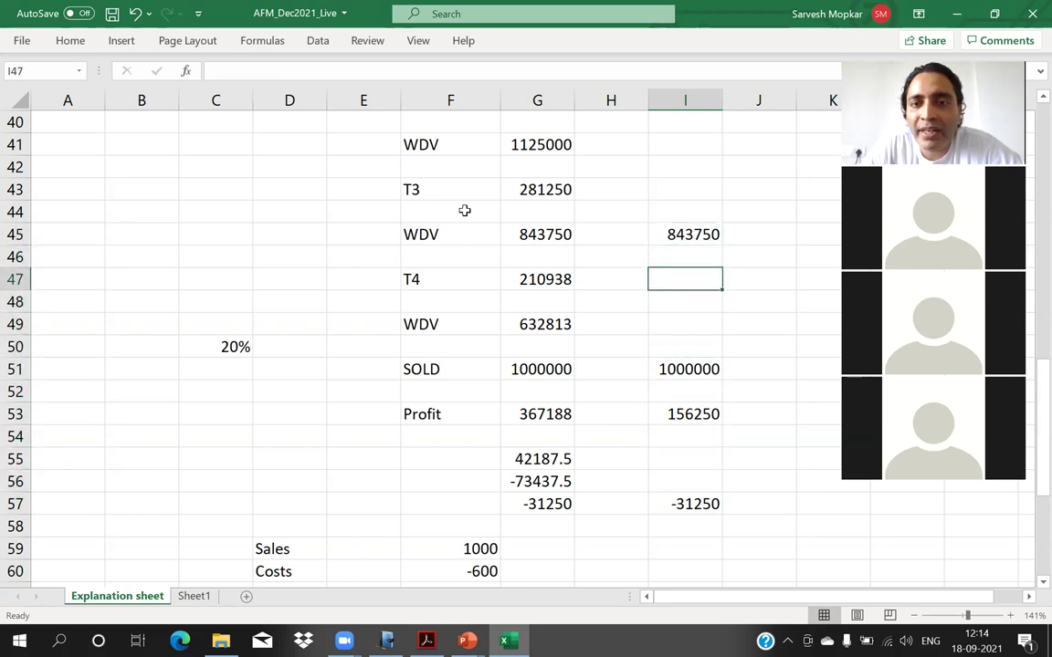
{"action": "key", "text": "Down"}
{"action": "key", "text": "Down"}
{"action": "key", "text": "Down"}
{"action": "key", "text": "Down"}
{"action": "key", "text": "Down"}
{"action": "key", "text": "Down"}
{"action": "key", "text": "Down"}
{"action": "key", "text": "Down"}
{"action": "key", "text": "Down"}
{"action": "key", "text": "Down"}
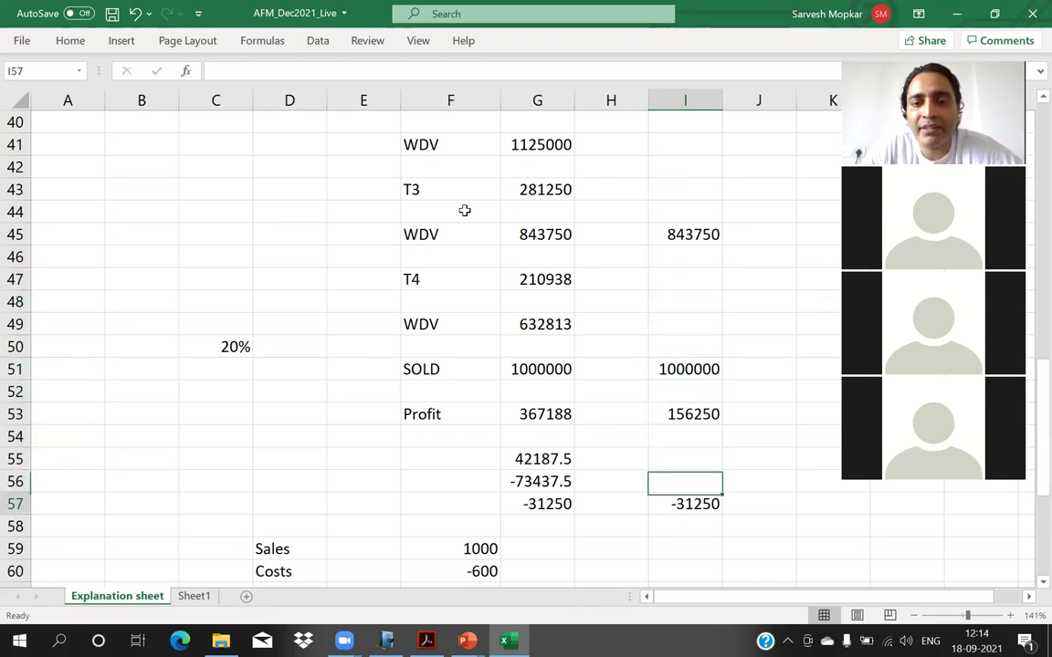
Compare the net tax amount in G57 with the tax amount in I57.
{"action": "key", "text": "Left"}
{"action": "key", "text": "Left"}
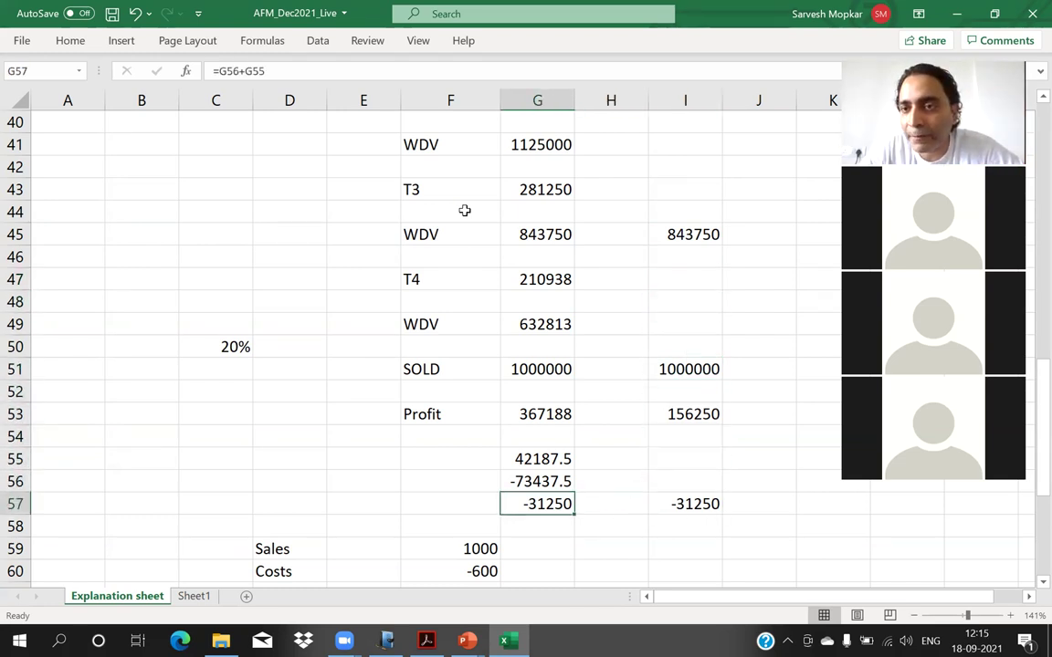
{"action": "key", "text": "Left"}
{"action": "key", "text": "Right"}
{"action": "key", "text": "Up"}
{"action": "key", "text": "Up"}
{"action": "key", "text": "Down"}
{"action": "key", "text": "Down"}
{"action": "key", "text": "Right"}
{"action": "key", "text": "Right"}
{"action": "key", "text": "Left"}
{"action": "key", "text": "Left"}
{"action": "key", "text": "Right"}
{"action": "key", "text": "Right"}
{"action": "key", "text": "Left"}
{"action": "key", "text": "Left"}
{"action": "key", "text": "Right"}
{"action": "key", "text": "Right"}
{"action": "key", "text": "Left"}
{"action": "key", "text": "Left"}
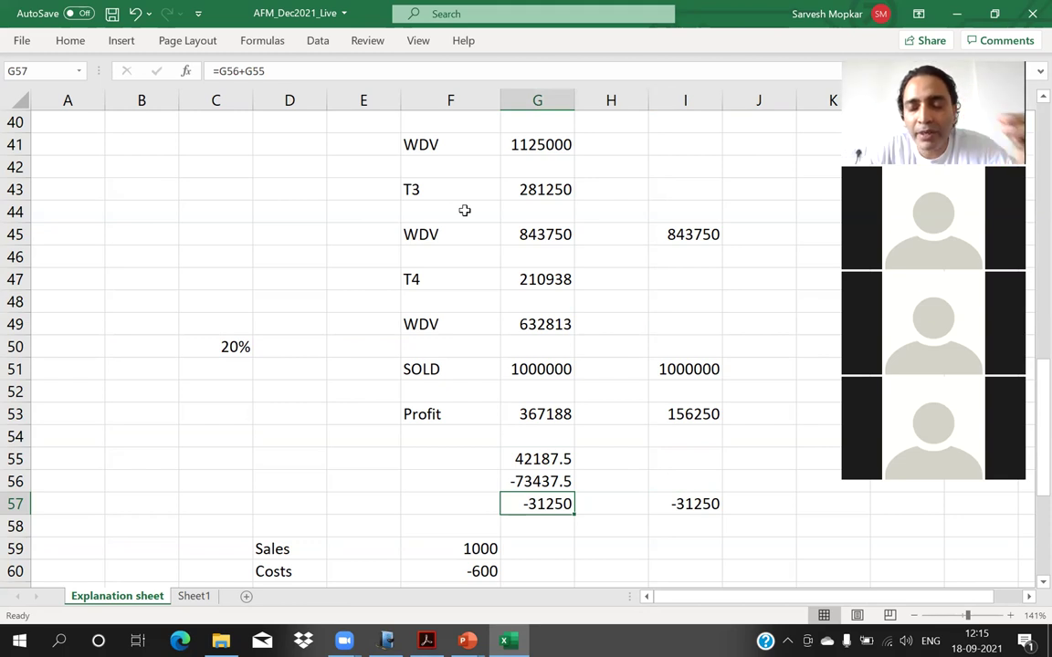
{"action": "key", "text": "Right"}
{"action": "key", "text": "Right"}
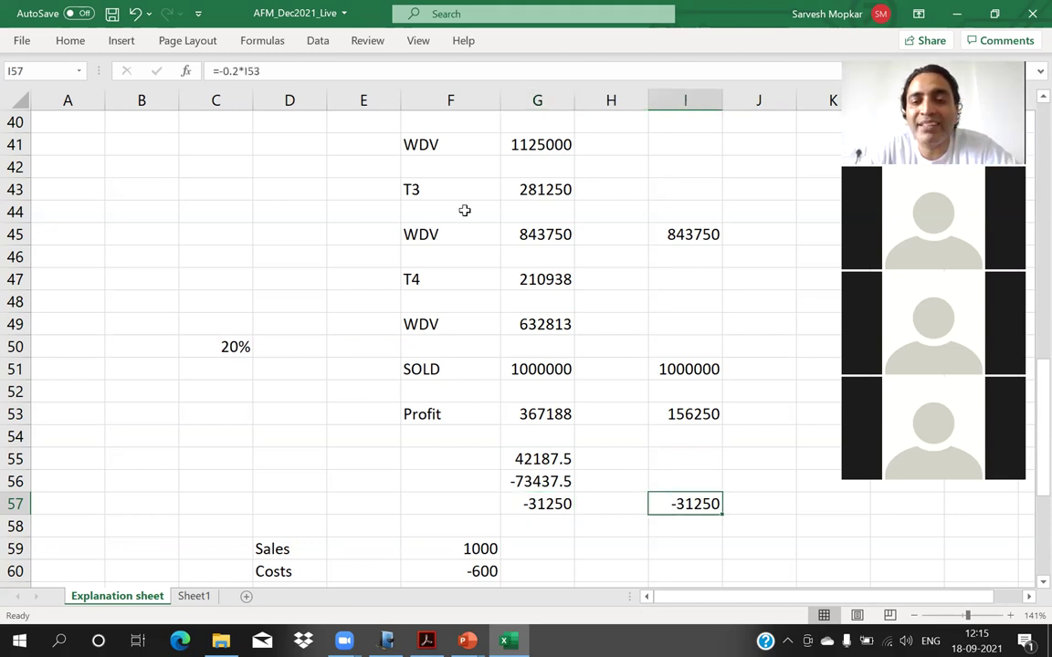
{"action": "key", "text": "Left"}
{"action": "key", "text": "Left"}
Trace column G from T4 depreciation to the tax on profit, checking it against the blank T4 cell in column I.
{"action": "key", "text": "Up"}
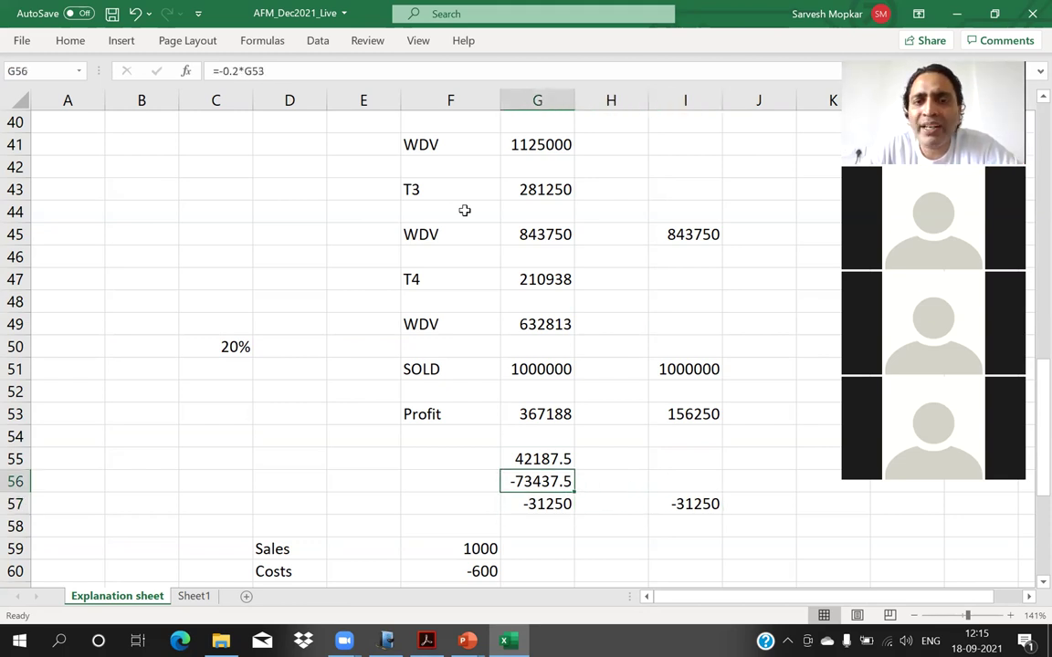
{"action": "key", "text": "Up"}
{"action": "key", "text": "Up"}
{"action": "key", "text": "Up"}
{"action": "key", "text": "Up"}
{"action": "key", "text": "Up"}
{"action": "key", "text": "Up"}
{"action": "key", "text": "Up"}
{"action": "key", "text": "Up"}
{"action": "key", "text": "Up"}
{"action": "key", "text": "Up"}
{"action": "key", "text": "Down"}
{"action": "key", "text": "Right"}
{"action": "key", "text": "Right"}
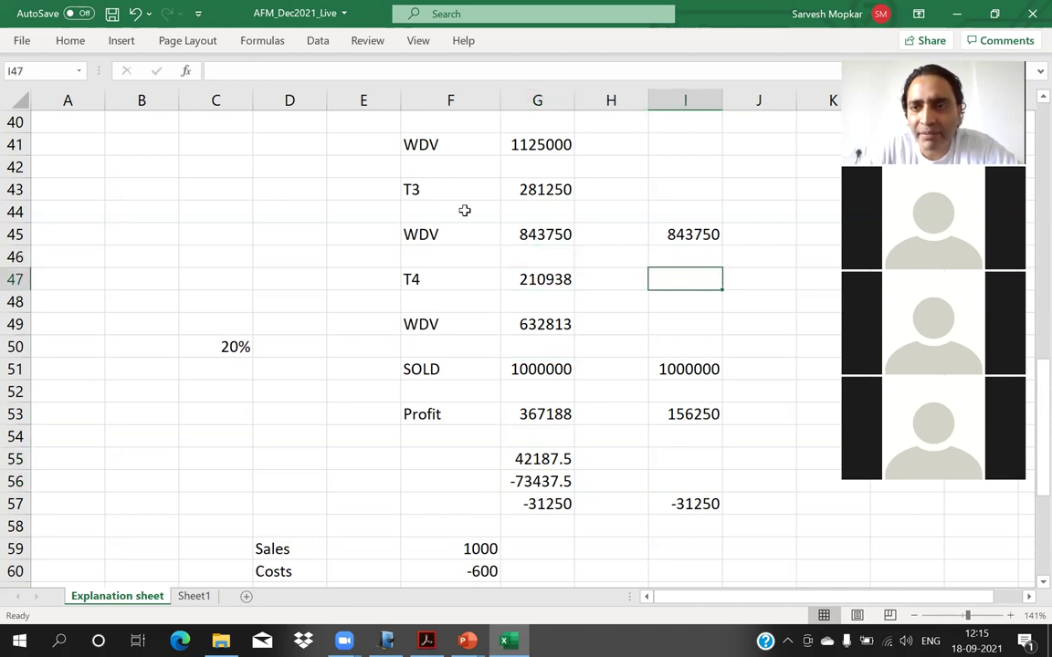
{"action": "key", "text": "Left"}
{"action": "key", "text": "Left"}
{"action": "key", "text": "Down"}
{"action": "key", "text": "Down"}
{"action": "key", "text": "Down"}
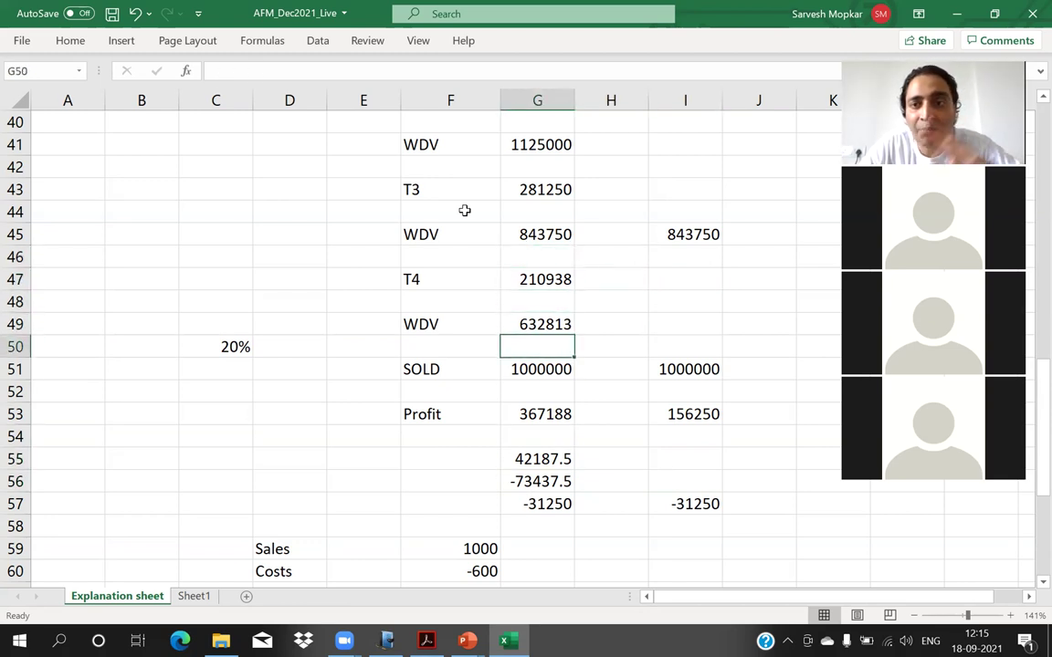
{"action": "key", "text": "Down"}
{"action": "key", "text": "Down"}
{"action": "key", "text": "Down"}
{"action": "key", "text": "Down"}
{"action": "key", "text": "Down"}
{"action": "key", "text": "Down"}
{"action": "key", "text": "Down"}
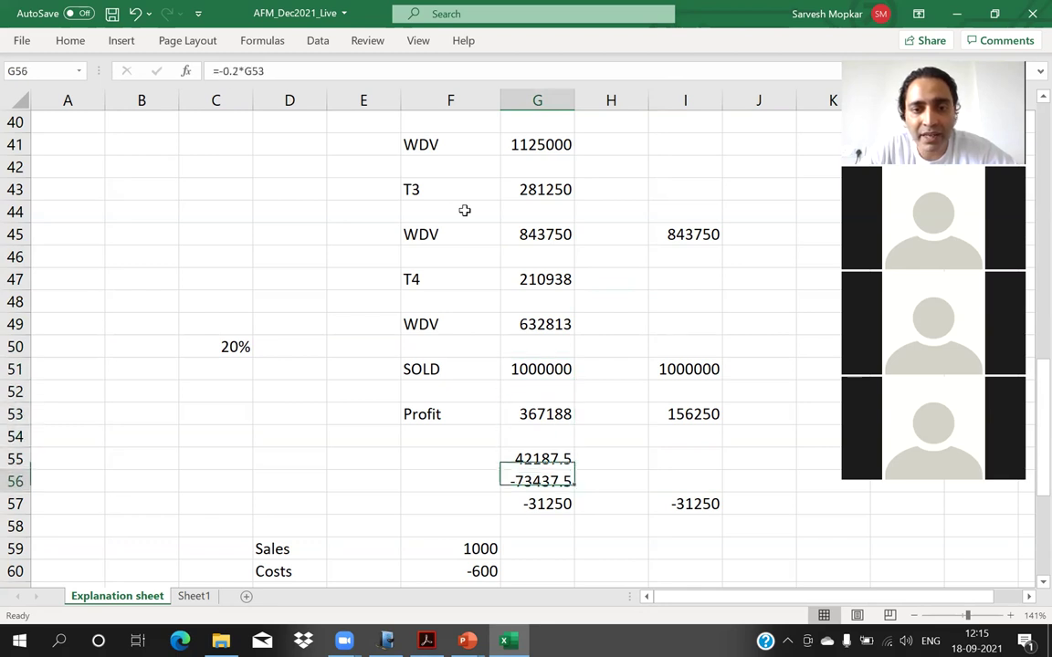
Review the T3 depreciation in G43 and the WDV and T4 rows that follow it.
{"action": "key", "text": "Up"}
{"action": "key", "text": "Up"}
{"action": "key", "text": "Up"}
{"action": "key", "text": "Up"}
{"action": "key", "text": "Up"}
{"action": "key", "text": "Up"}
{"action": "key", "text": "Up"}
{"action": "key", "text": "Up"}
{"action": "key", "text": "Up"}
{"action": "key", "text": "Up"}
{"action": "key", "text": "Up"}
{"action": "key", "text": "Up"}
{"action": "key", "text": "Up"}
{"action": "key", "text": "Up"}
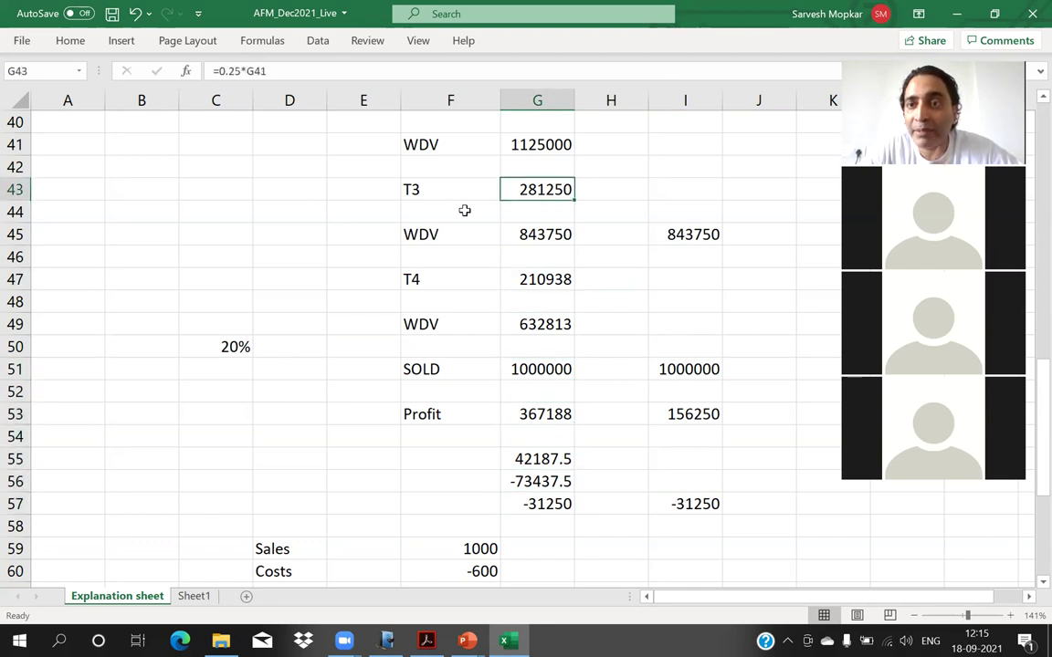
{"action": "key", "text": "Down"}
{"action": "key", "text": "Down"}
{"action": "key", "text": "Down"}
{"action": "key", "text": "Right"}
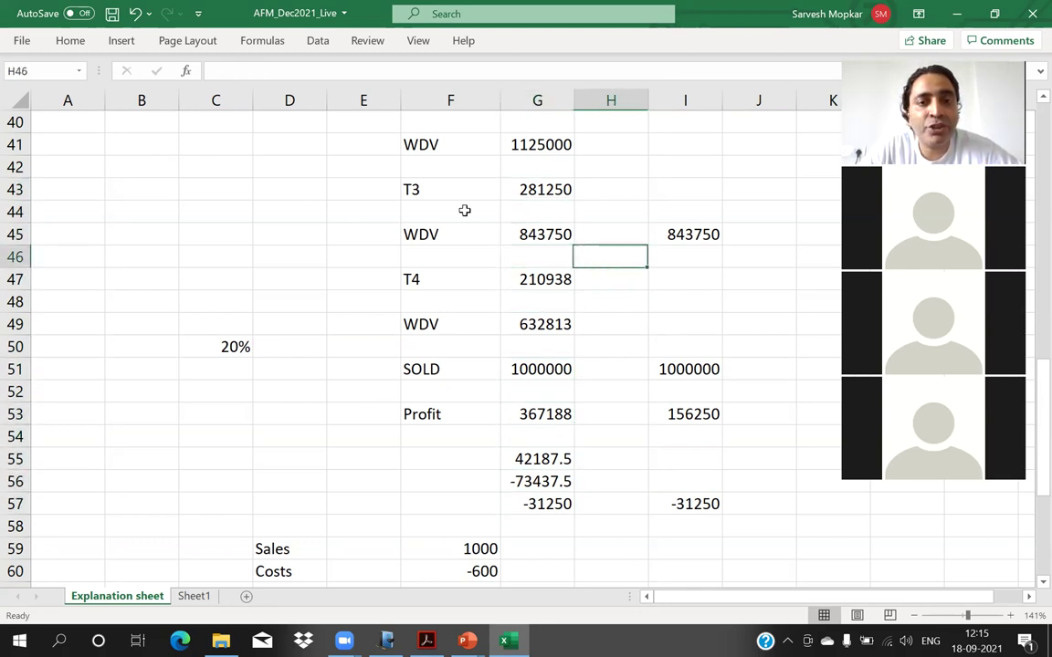
{"action": "key", "text": "Down"}
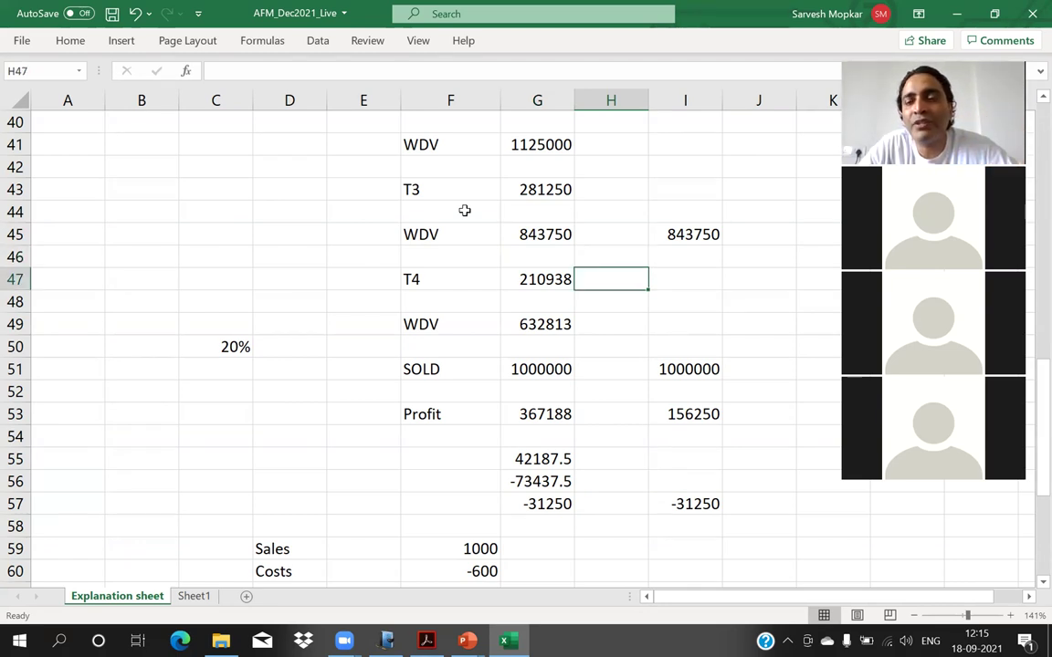
Examine column G below the T4 depreciation, down to the sale proceeds in G51.
{"action": "key", "text": "Right"}
{"action": "key", "text": "Down"}
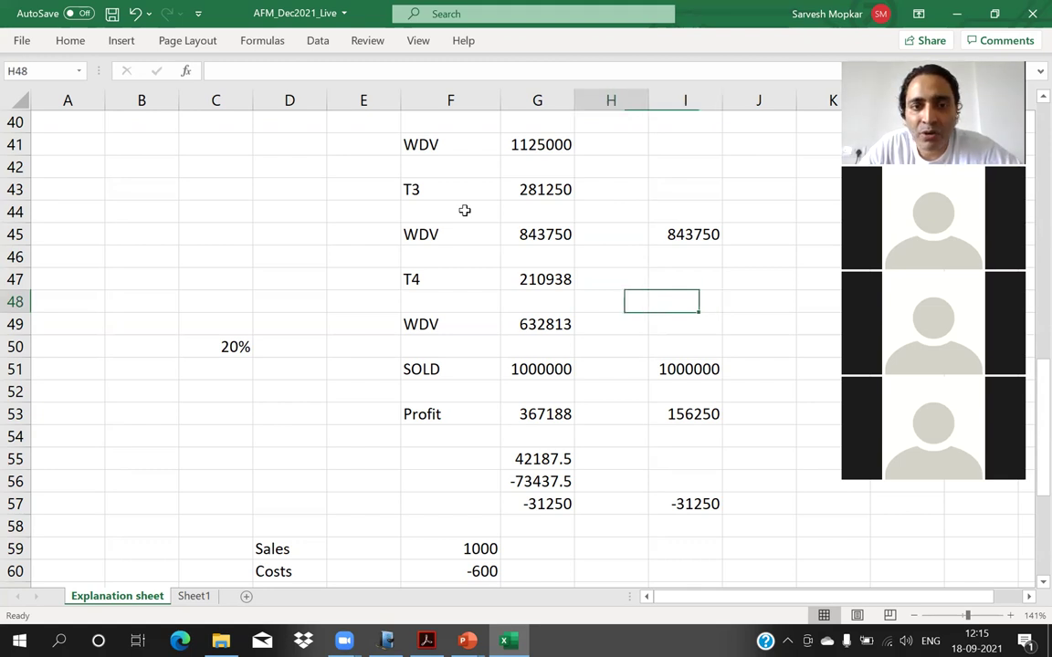
{"action": "key", "text": "Left"}
{"action": "key", "text": "Left"}
{"action": "key", "text": "Down"}
{"action": "key", "text": "Down"}
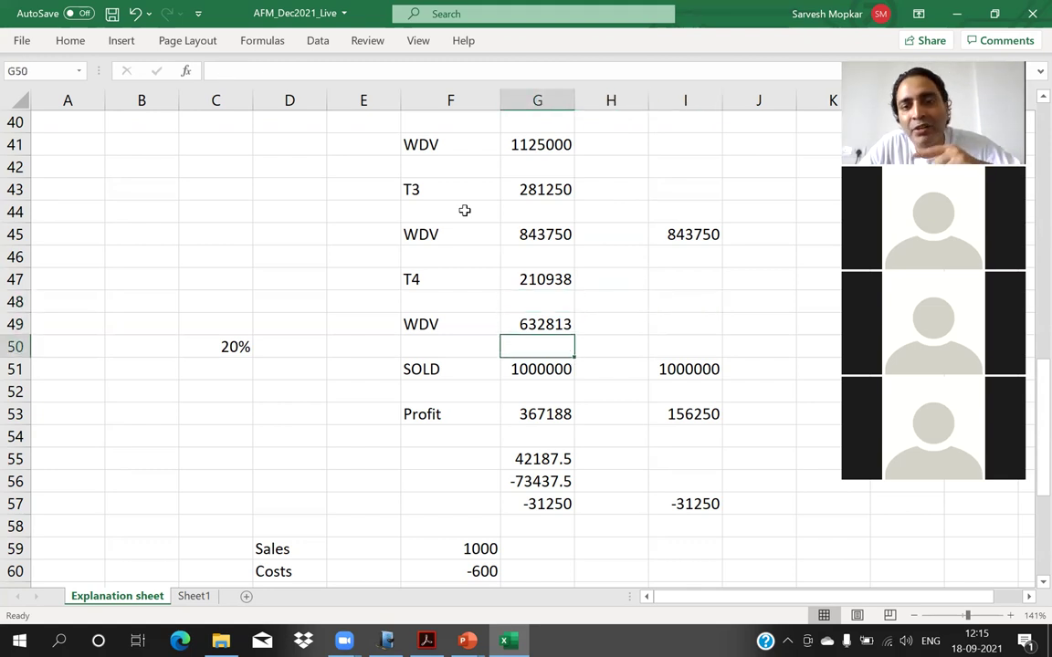
{"action": "key", "text": "Down"}
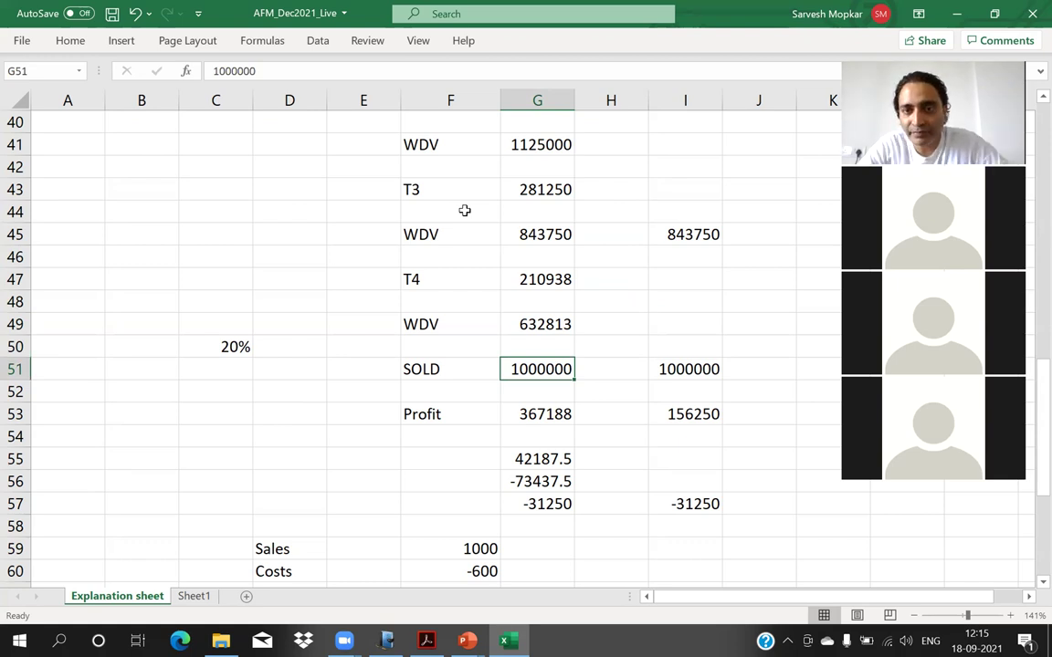
Trace column G back from the sale proceeds to the WDV in G45 and the T4 depreciation formula in G47.
{"action": "key", "text": "Up"}
{"action": "key", "text": "Up"}
{"action": "key", "text": "Up"}
{"action": "key", "text": "Up"}
{"action": "key", "text": "Up"}
{"action": "key", "text": "Up"}
{"action": "key", "text": "Down"}
{"action": "key", "text": "Down"}
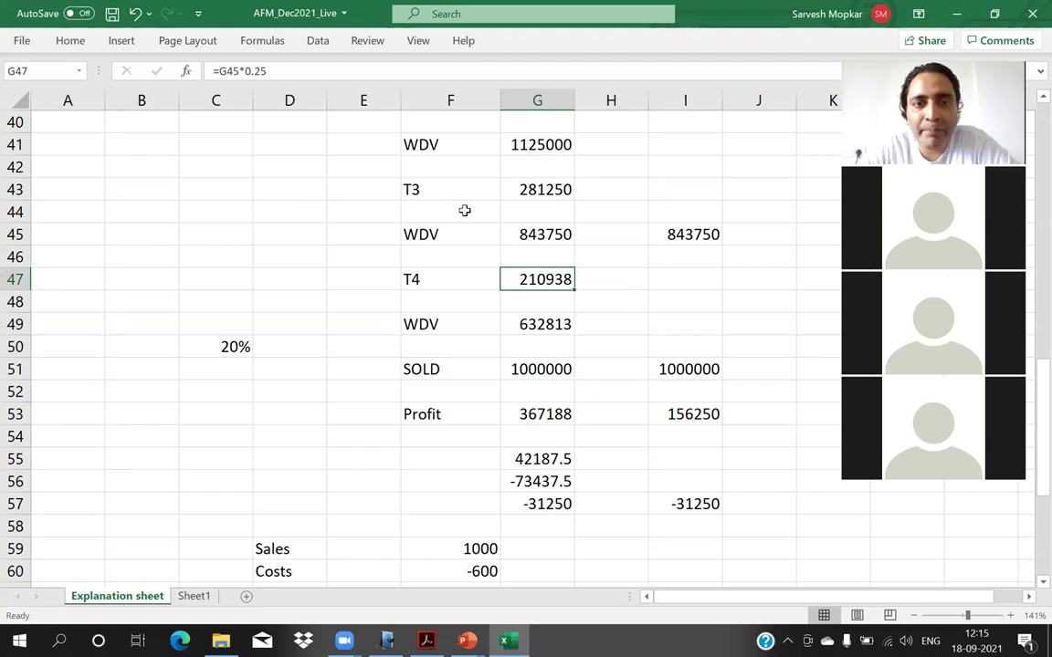
Compare the WDV in I45, where T4 depreciation is omitted, with the T4 depreciation in G47.
{"action": "key", "text": "Right"}
{"action": "key", "text": "Right"}
{"action": "key", "text": "Up"}
{"action": "key", "text": "Up"}
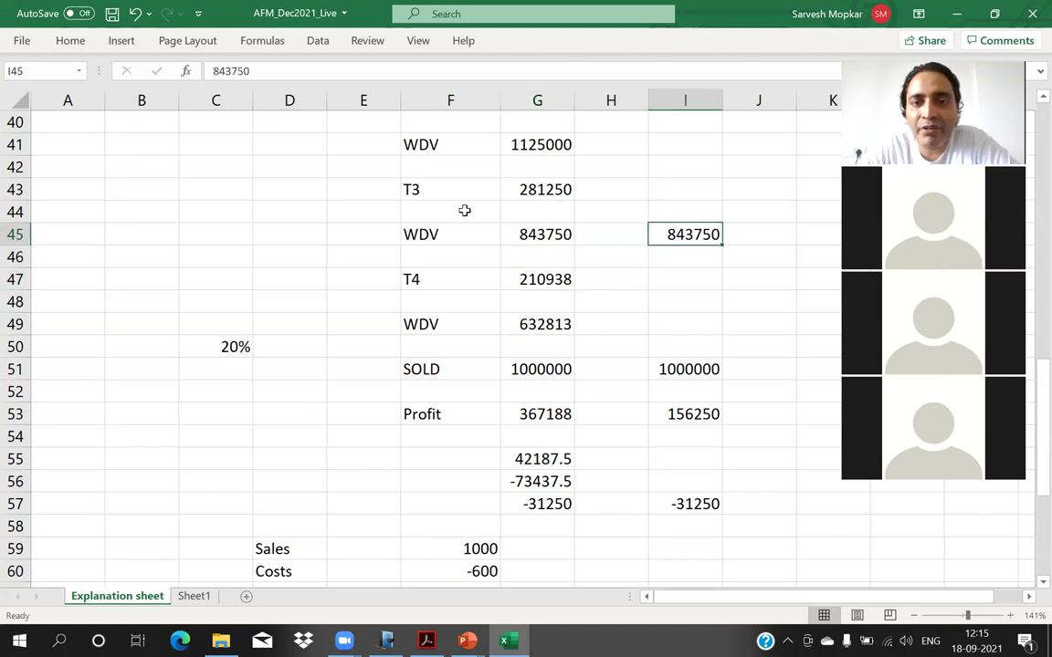
{"action": "key", "text": "Down"}
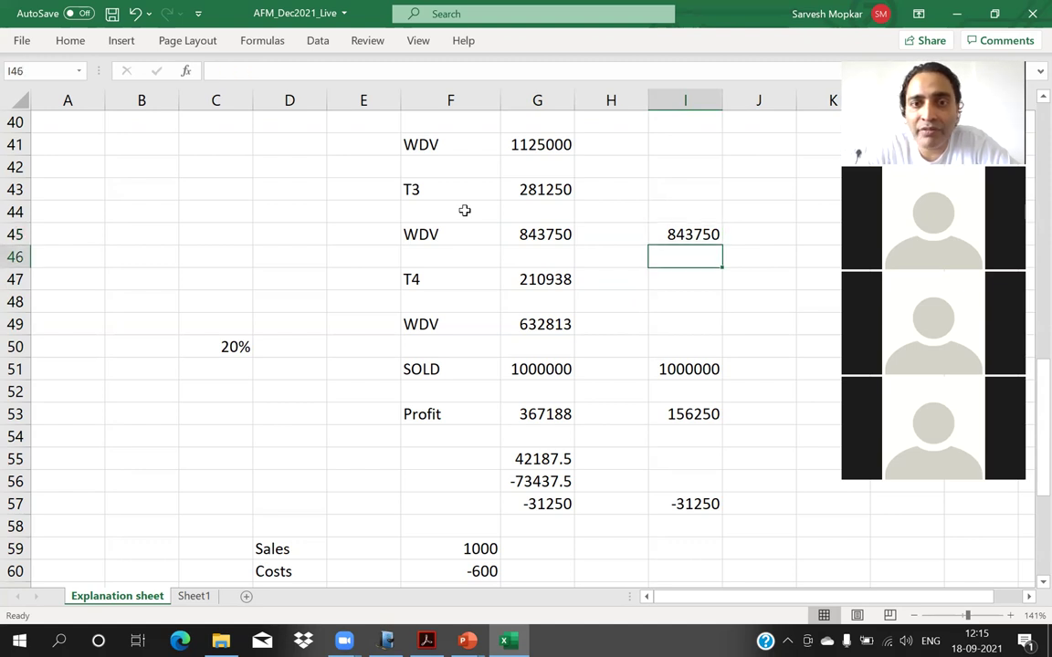
{"action": "key", "text": "Left"}
{"action": "key", "text": "Left"}
{"action": "key", "text": "Left"}
{"action": "key", "text": "Down"}
{"action": "key", "text": "Right"}
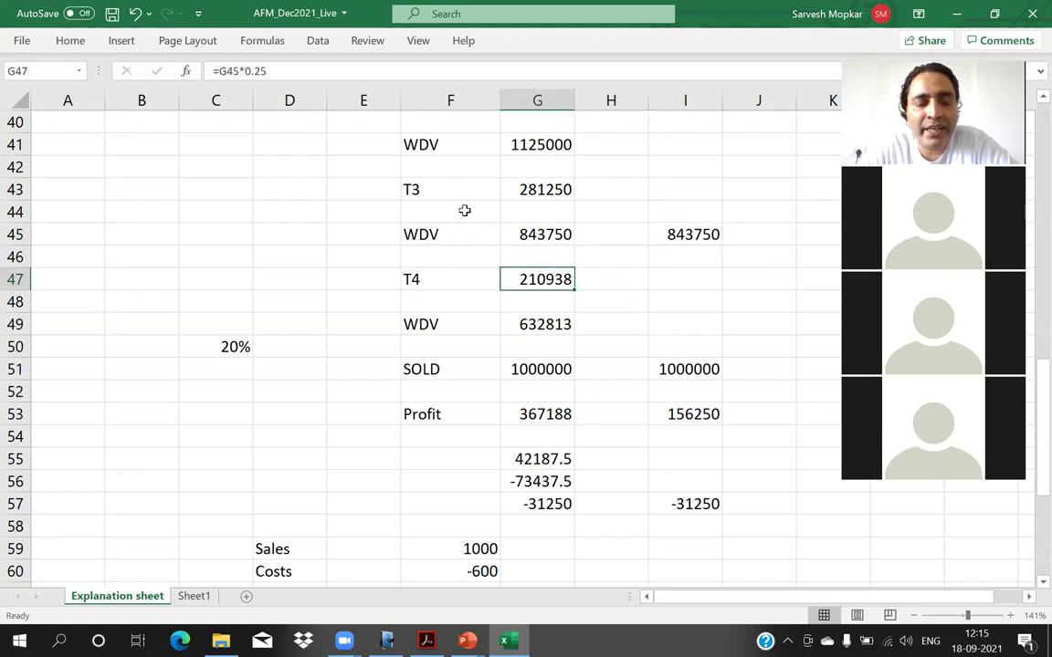
Review how the WDV in G45 less T4 depreciation gives G49, checking it against the sale proceeds in G51.
{"action": "key", "text": "Up"}
{"action": "key", "text": "Up"}
{"action": "key", "text": "Down"}
{"action": "key", "text": "Down"}
{"action": "key", "text": "Down"}
{"action": "key", "text": "Down"}
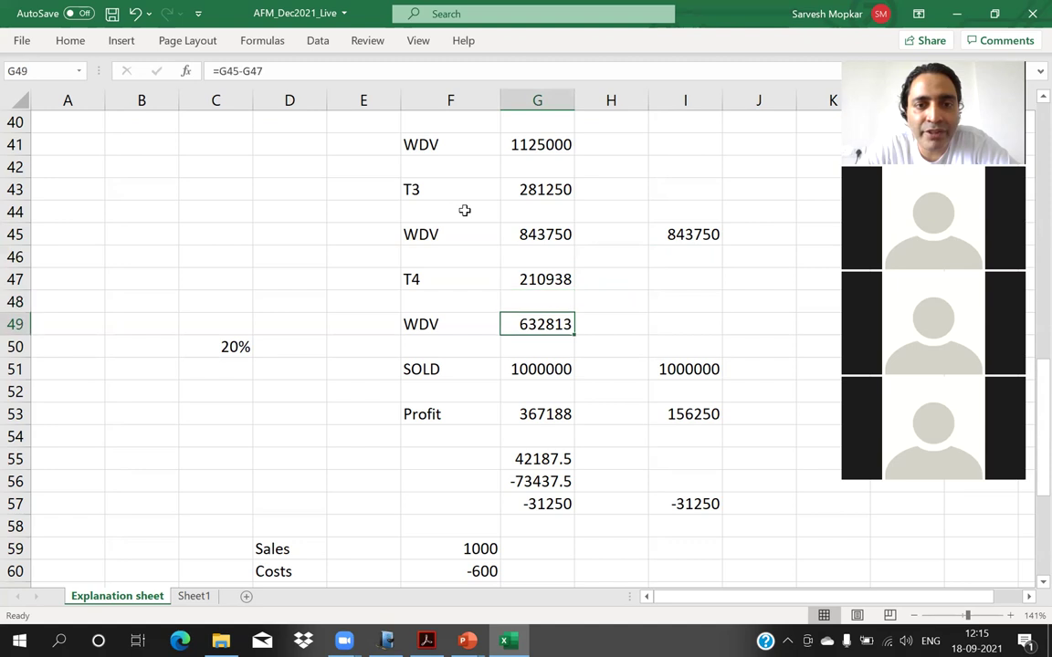
{"action": "key", "text": "Down"}
{"action": "key", "text": "Down"}
{"action": "key", "text": "Up"}
{"action": "key", "text": "Up"}
{"action": "key", "text": "Down"}
{"action": "key", "text": "Down"}
{"action": "key", "text": "Up"}
{"action": "key", "text": "Up"}
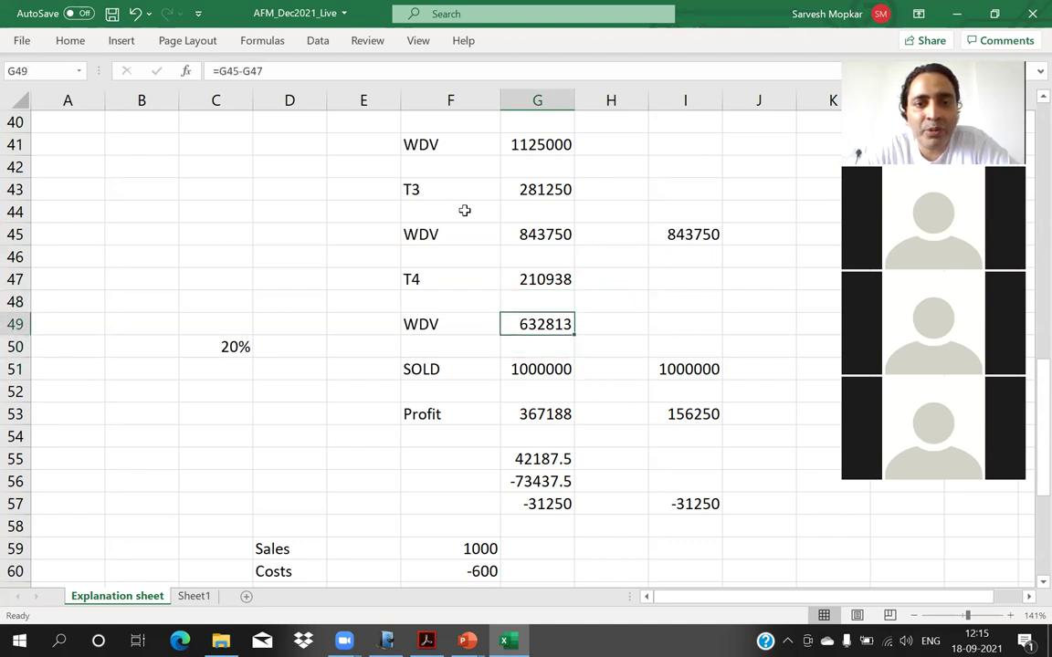
{"action": "key", "text": "Up"}
{"action": "key", "text": "Up"}
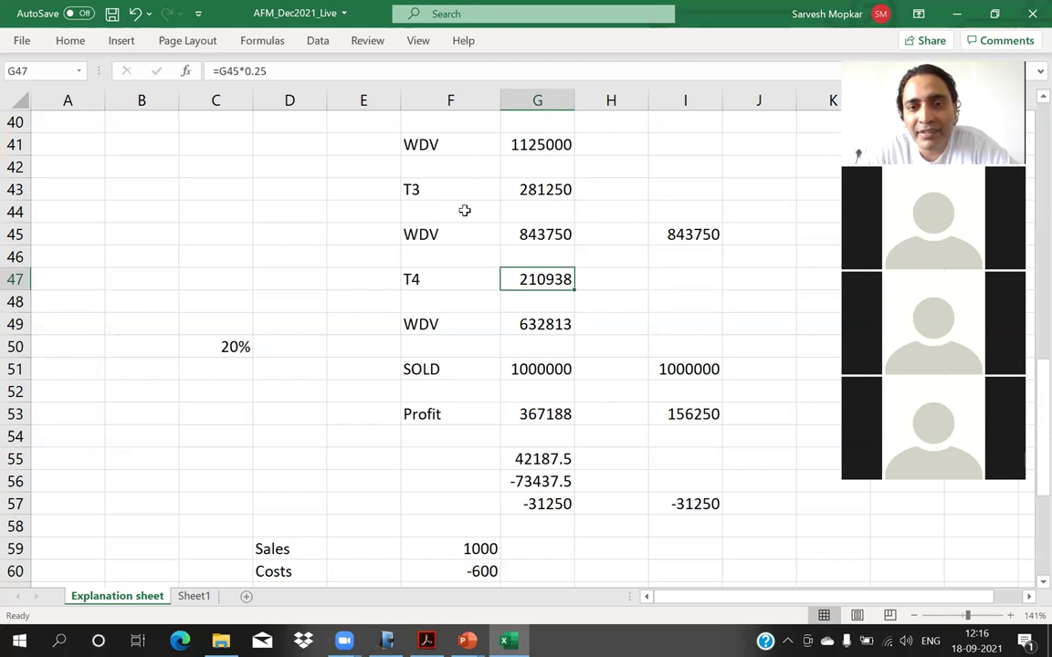
Trace the no-T4-depreciation case in column I from the WDV in I45 past the tax amount in I57.
{"action": "key", "text": "Right"}
{"action": "key", "text": "Right"}
{"action": "key", "text": "Up"}
{"action": "key", "text": "Up"}
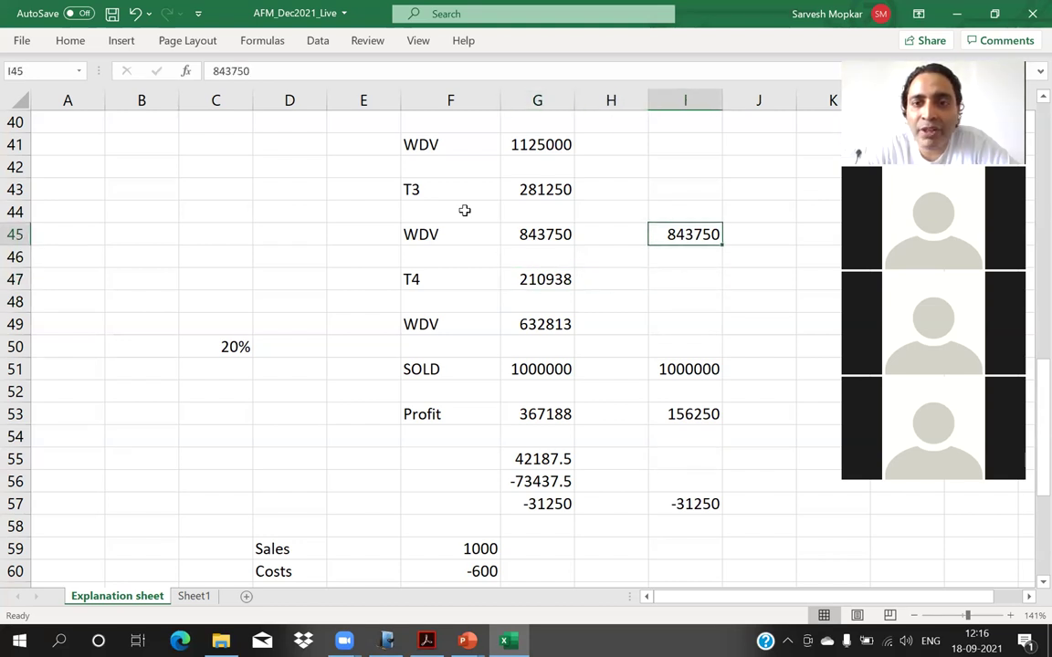
{"action": "key", "text": "Down"}
{"action": "key", "text": "Down"}
{"action": "key", "text": "Down"}
{"action": "key", "text": "Down"}
{"action": "key", "text": "Down"}
{"action": "key", "text": "Down"}
{"action": "key", "text": "Down"}
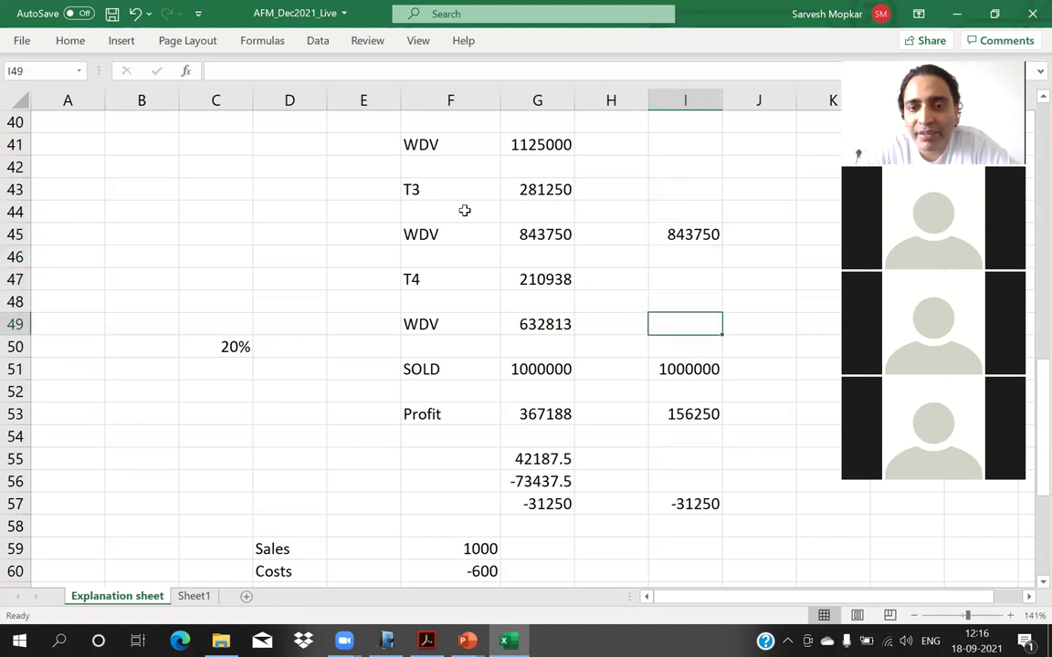
{"action": "key", "text": "Down"}
{"action": "key", "text": "Down"}
{"action": "key", "text": "Down"}
{"action": "key", "text": "Down"}
{"action": "key", "text": "Down"}
{"action": "key", "text": "Down"}
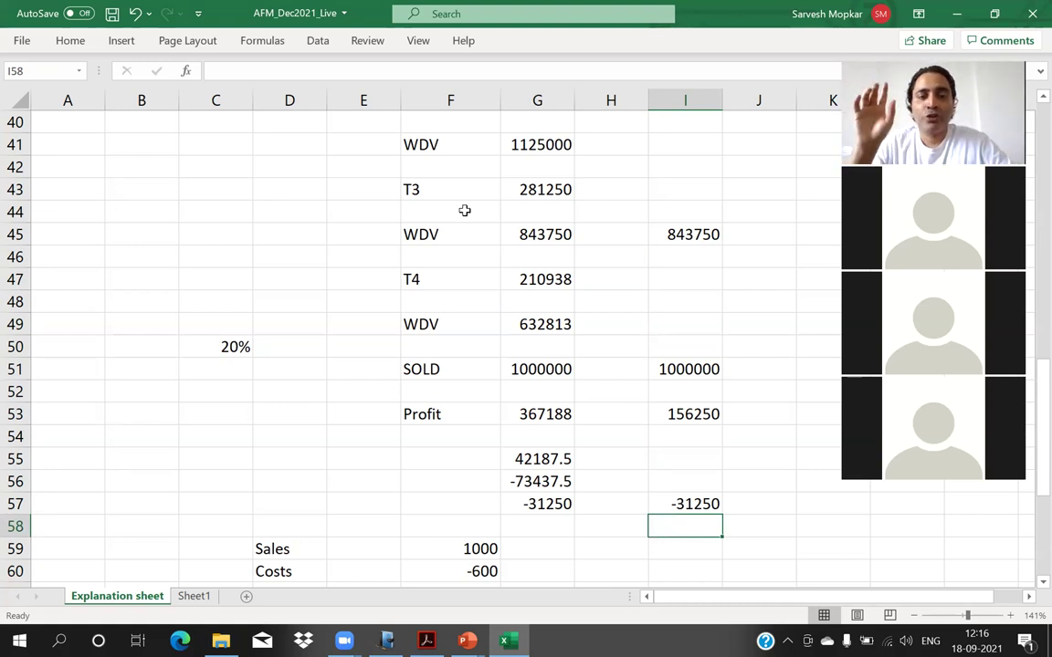
Review column G from the net tax in G57 up to the profit on sale formula in G53.
{"action": "key", "text": "Left"}
{"action": "key", "text": "Up"}
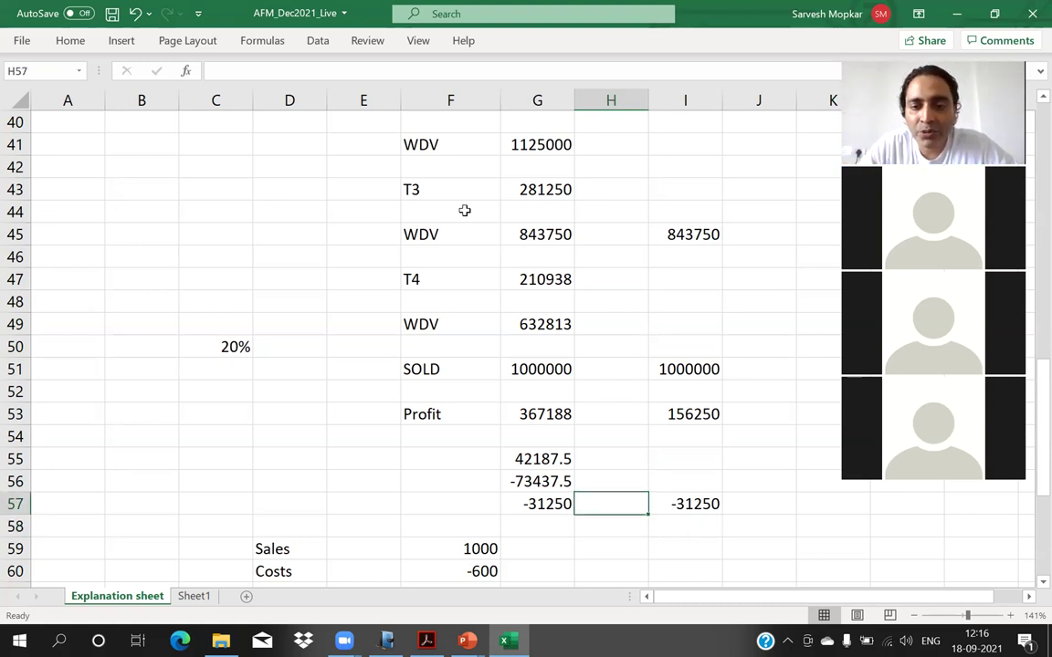
{"action": "key", "text": "Left"}
{"action": "key", "text": "Up"}
{"action": "key", "text": "Up"}
{"action": "key", "text": "Up"}
{"action": "key", "text": "Up"}
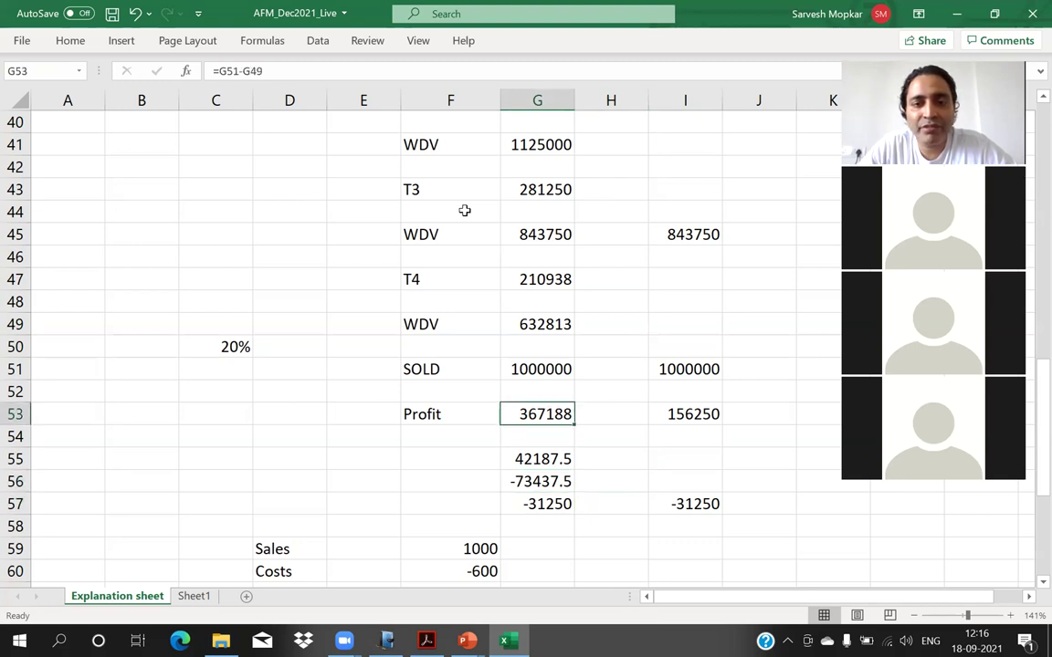
{"action": "key", "text": "Up"}
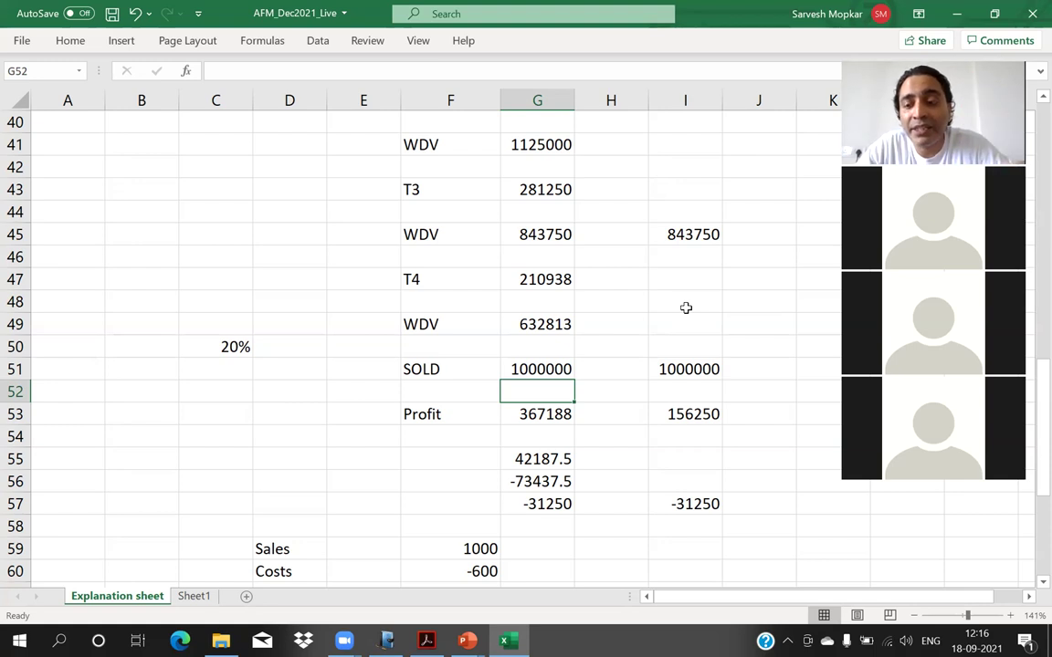
Recheck the T4 depreciation formula in G47 against the preceding WDV in G45.
{"action": "key", "text": "Up"}
{"action": "key", "text": "Up"}
{"action": "key", "text": "Up"}
{"action": "key", "text": "Up"}
{"action": "key", "text": "Up"}
{"action": "key", "text": "Up"}
{"action": "key", "text": "Up"}
{"action": "key", "text": "Up"}
{"action": "key", "text": "Down"}
{"action": "key", "text": "Down"}
{"action": "key", "text": "Down"}
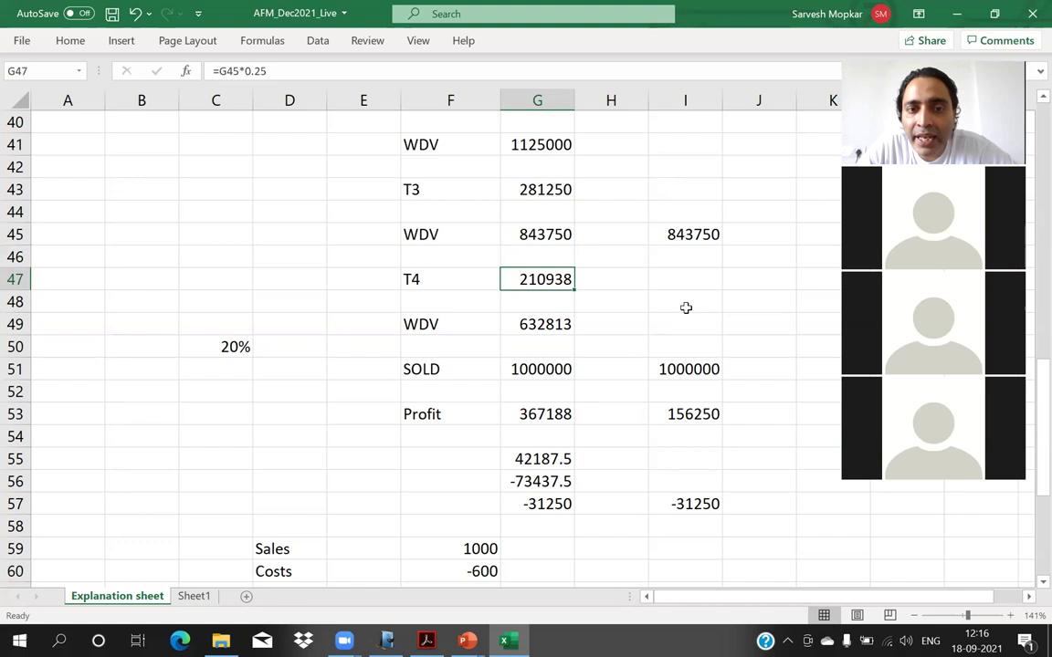
Follow column I from the blank T4 cell through sale proceeds and profit to the tax formula in I57.
{"action": "key", "text": "Right"}
{"action": "key", "text": "Right"}
{"action": "key", "text": "Down"}
{"action": "key", "text": "Down"}
{"action": "key", "text": "Down"}
{"action": "key", "text": "Down"}
{"action": "key", "text": "Down"}
{"action": "key", "text": "Down"}
{"action": "key", "text": "Down"}
{"action": "key", "text": "Down"}
{"action": "key", "text": "Down"}
{"action": "key", "text": "Down"}
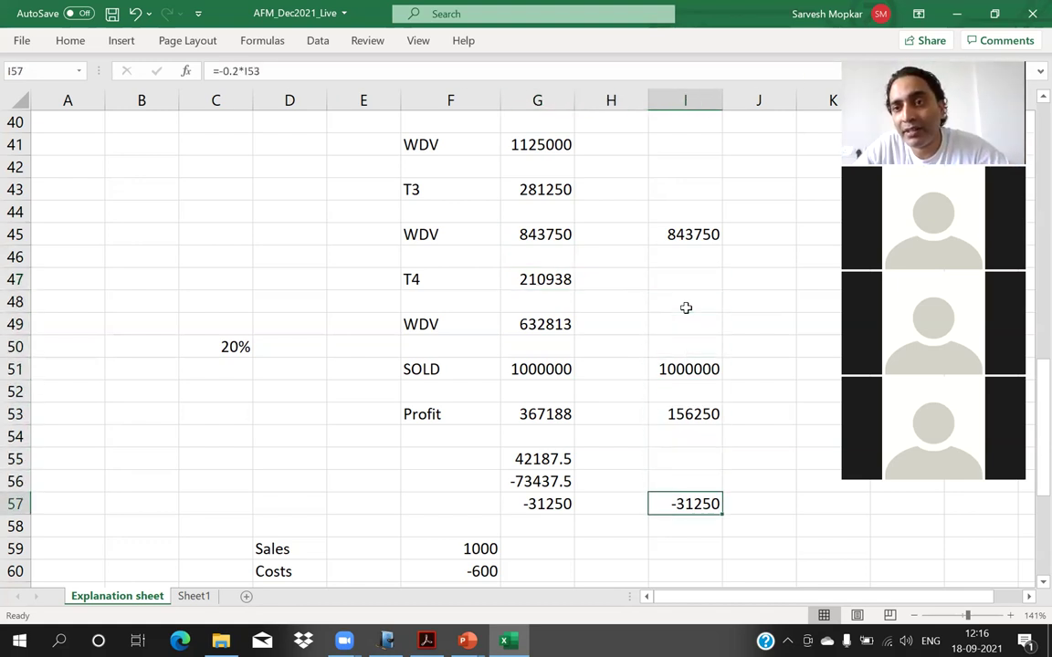
Review column I upward from the tax in I57 to the blank cell I48 below the T4 row.
{"action": "key", "text": "Up"}
{"action": "key", "text": "Up"}
{"action": "key", "text": "Up"}
{"action": "key", "text": "Up"}
{"action": "key", "text": "Up"}
{"action": "key", "text": "Up"}
{"action": "key", "text": "Up"}
{"action": "key", "text": "Up"}
{"action": "key", "text": "Up"}
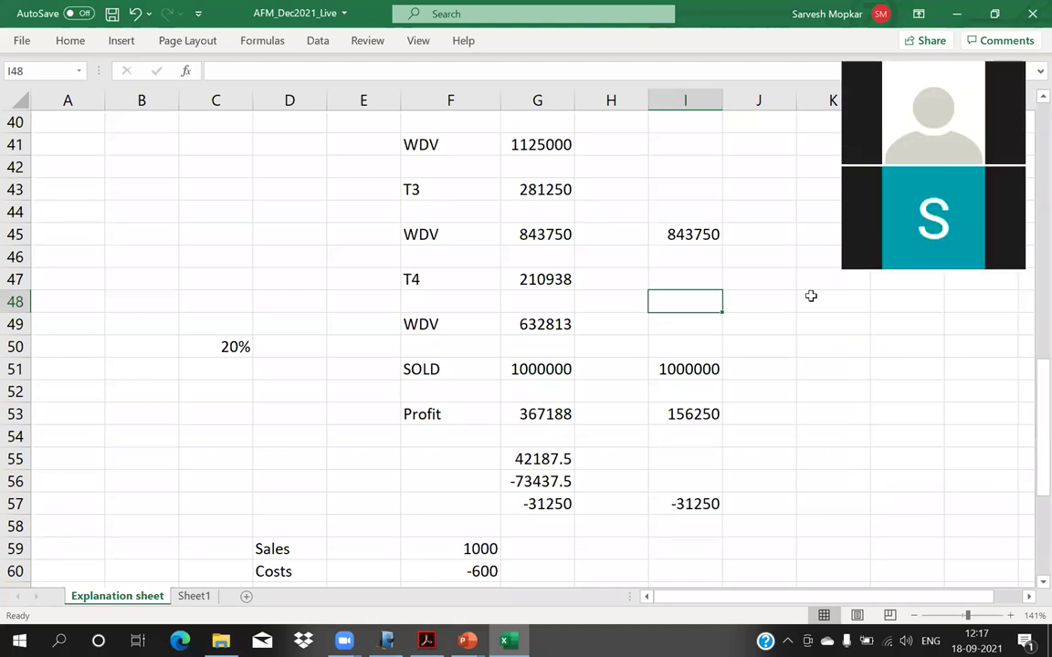
Switch to the Question 1 PDF, check its NPV solution and tax allowable depreciation working (W1), and return to the Excel workbook.
{"action": "key", "text": "alt+Tab"}
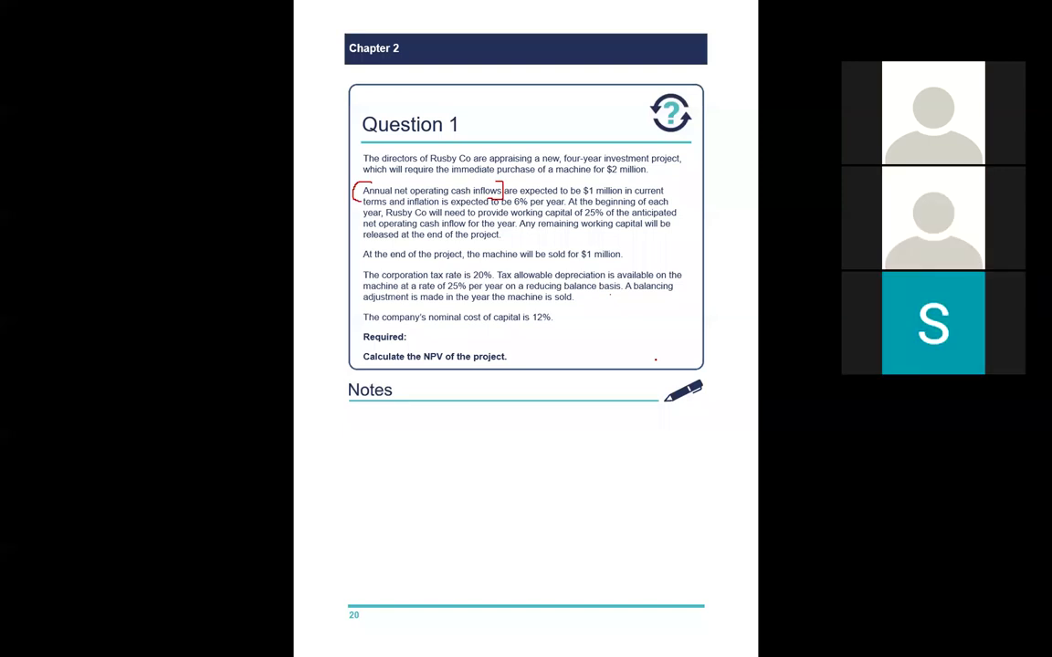
{"action": "key", "text": "plus"}
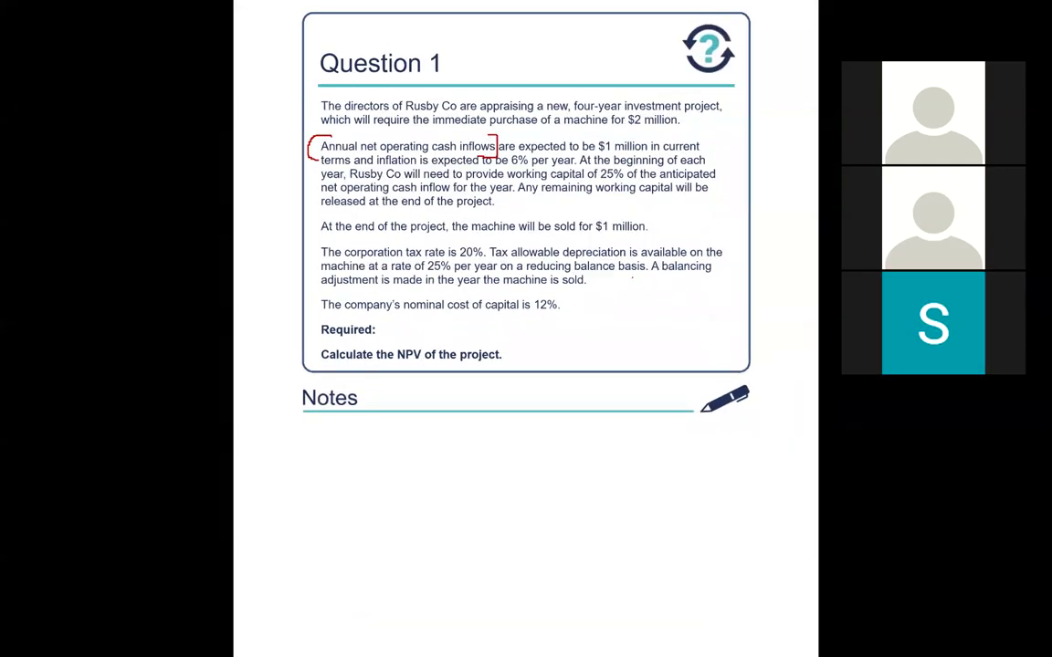
{"action": "key", "text": "minus"}
{"action": "key", "text": "Right"}
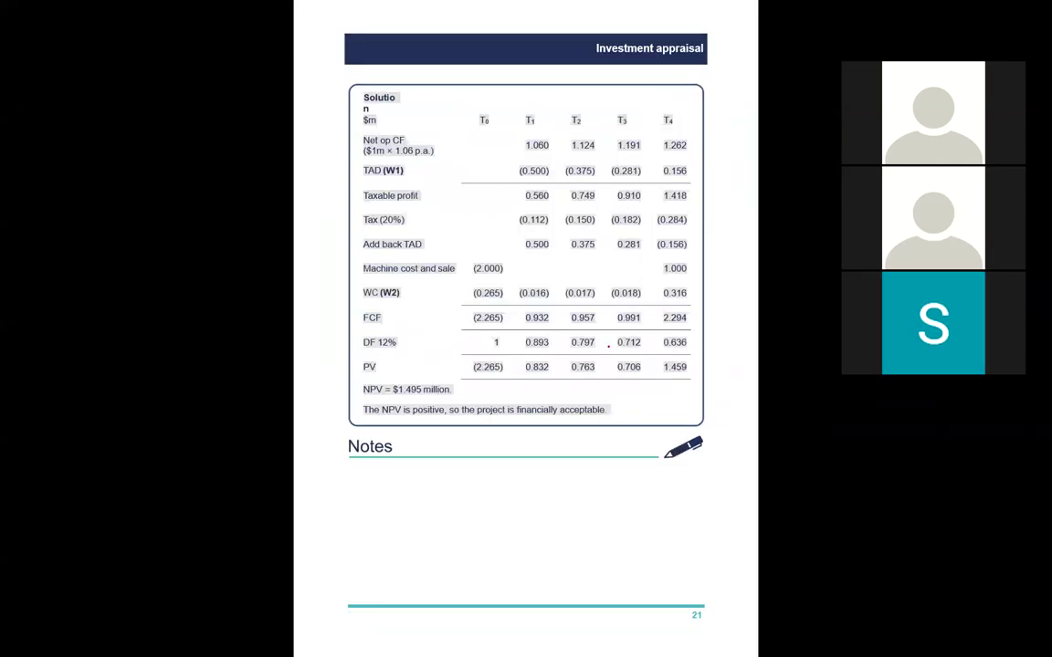
{"action": "key", "text": "Right"}
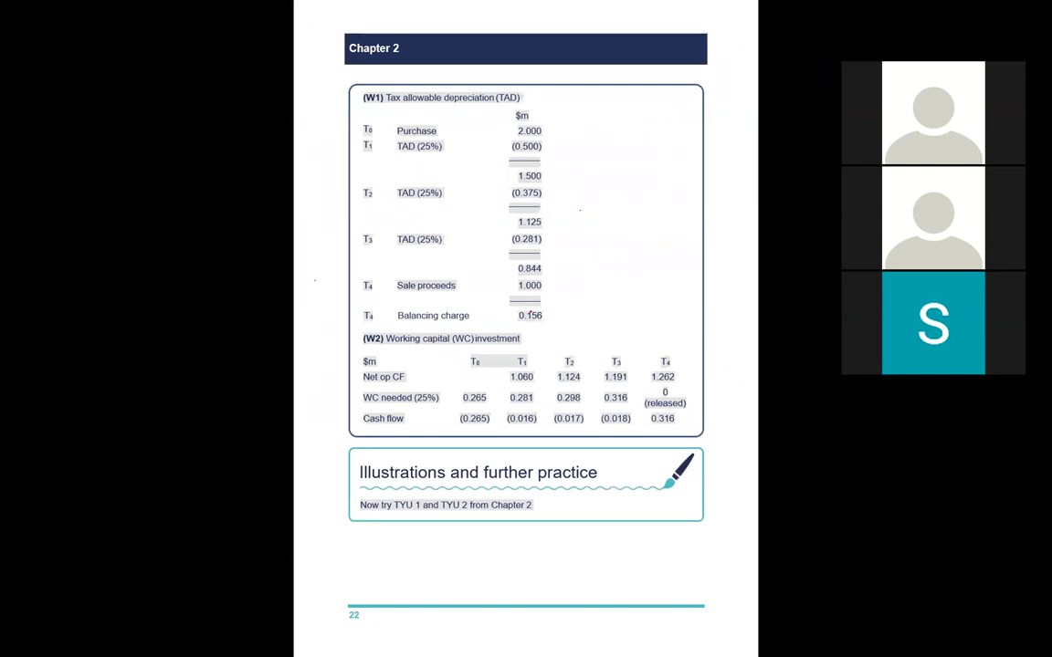
{"action": "key", "text": "alt+Tab"}
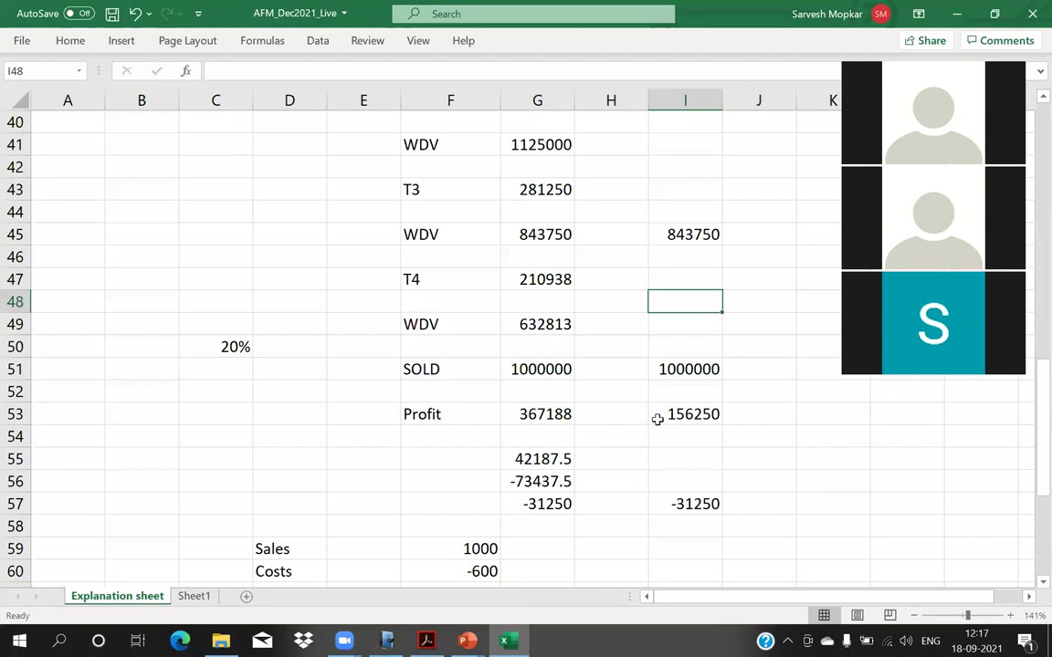